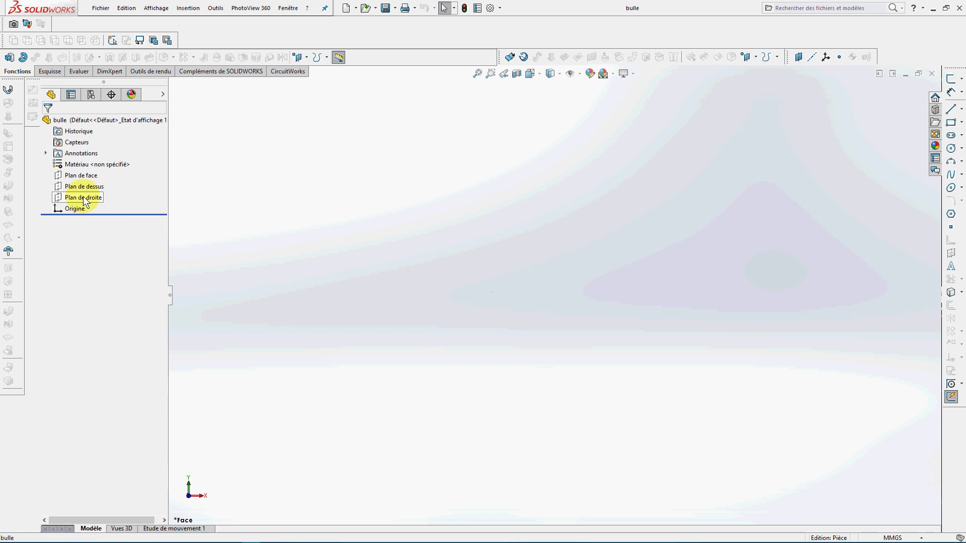
# Start a sketch on Plan de droite and insert jug coté.jpg as a sketch picture
pyautogui.click(84, 198)
pyautogui.click(92, 182)
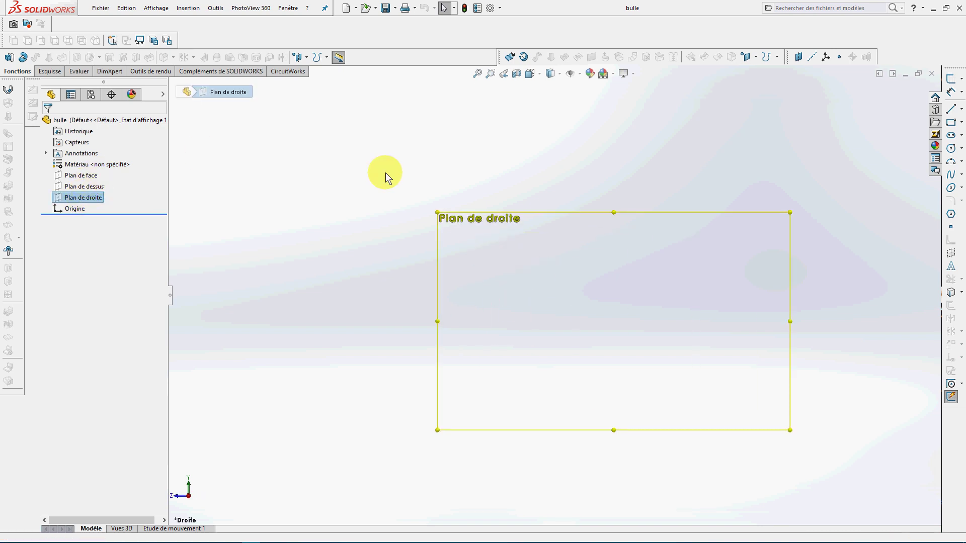
pyautogui.click(215, 8)
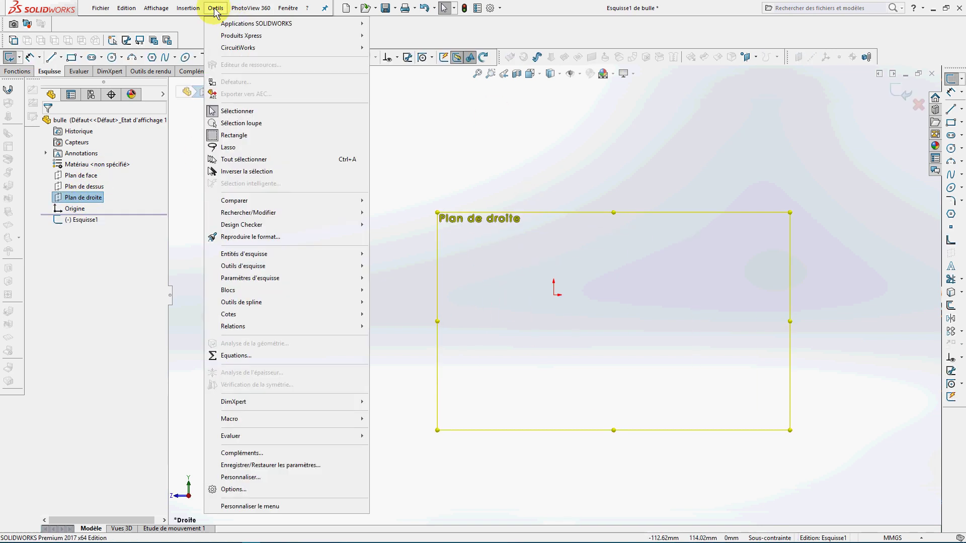
pyautogui.moveTo(265, 266)
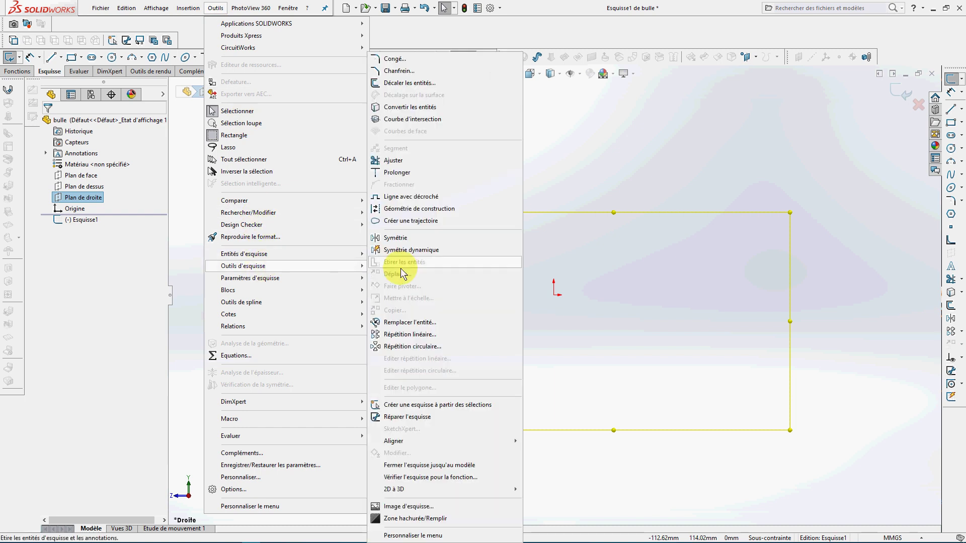
pyautogui.click(415, 507)
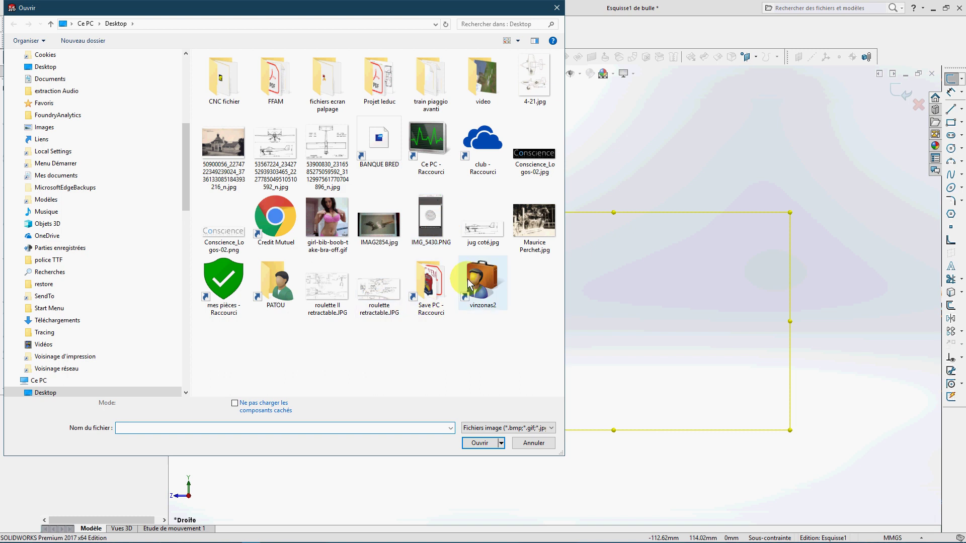
pyautogui.click(486, 229)
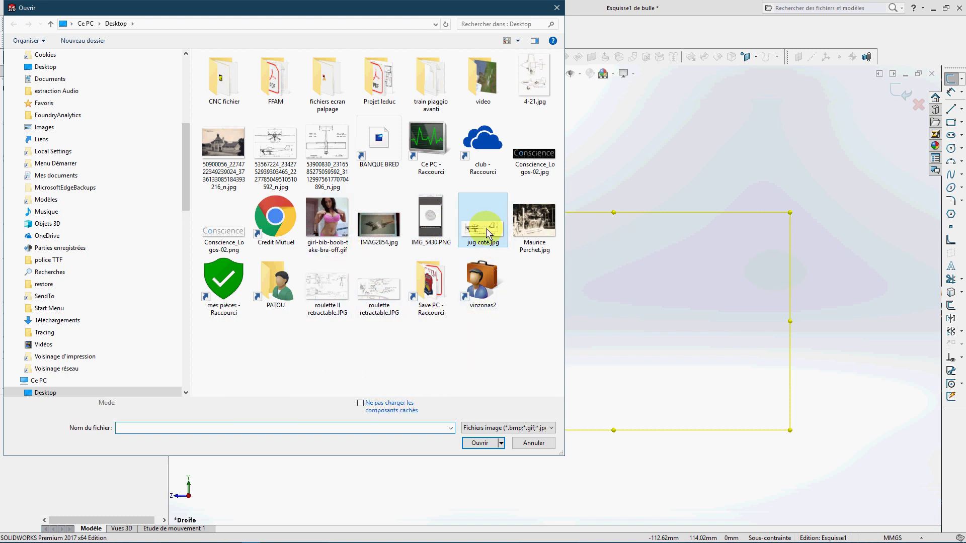
pyautogui.doubleClick(486, 228)
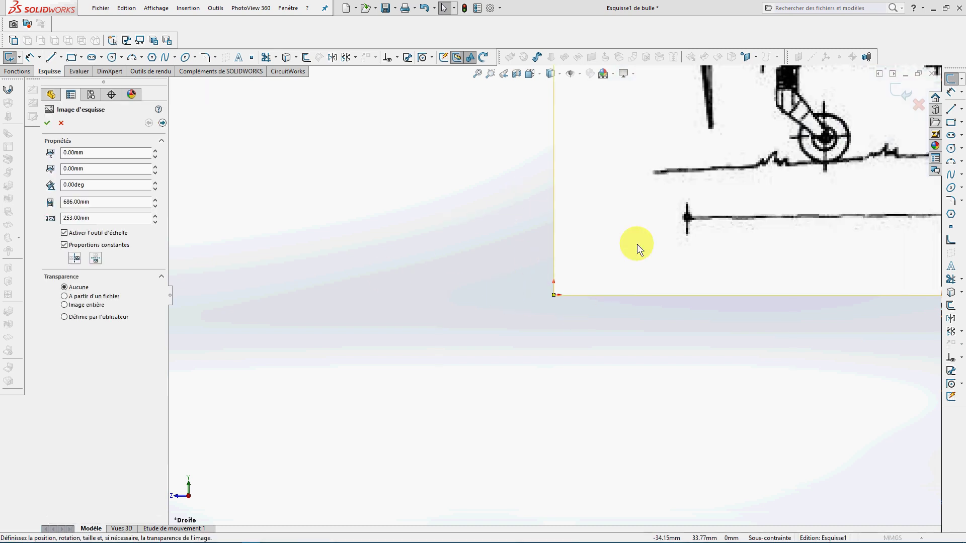
# Move the side-view picture over the origin and fit the scale line to its 0,55 m height dimension, setting it to 550 mm
pyautogui.scroll(5, 626, 261)
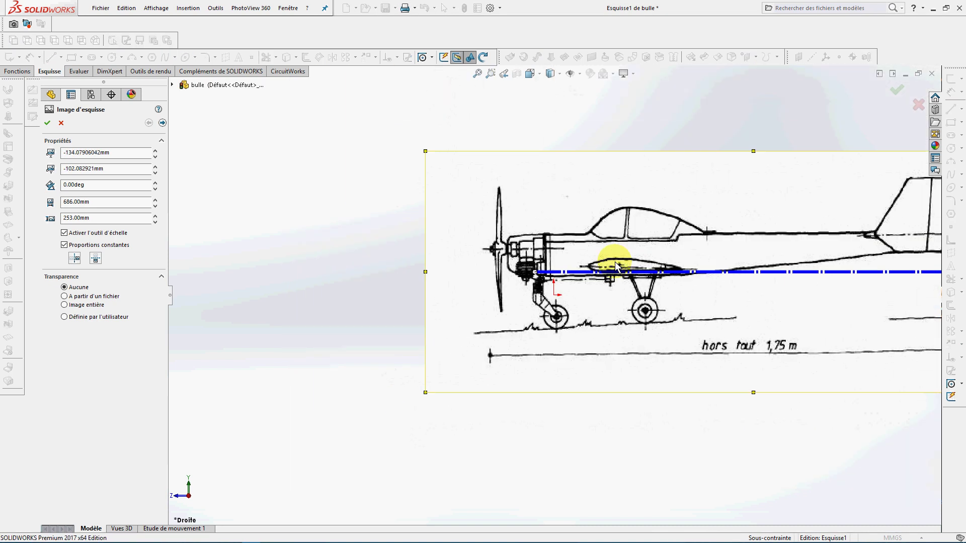
pyautogui.scroll(-2, 742, 318)
pyautogui.moveTo(702, 312); pyautogui.dragTo(734, 312)
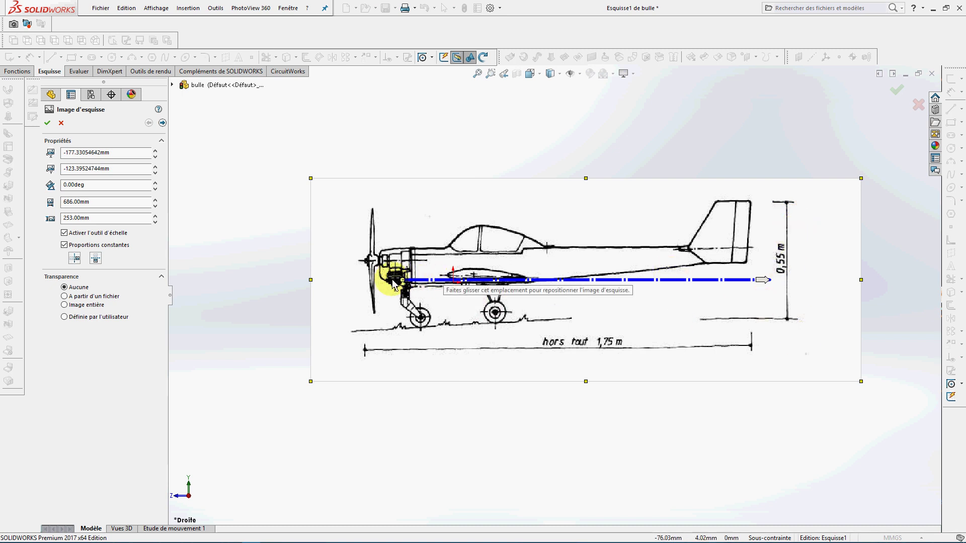
pyautogui.moveTo(404, 282); pyautogui.dragTo(787, 318)
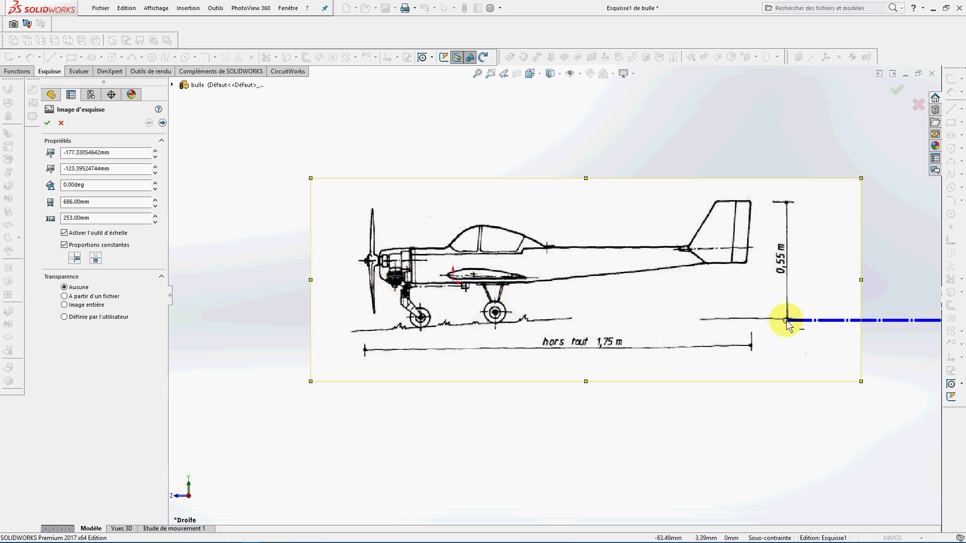
pyautogui.scroll(3, 807, 278)
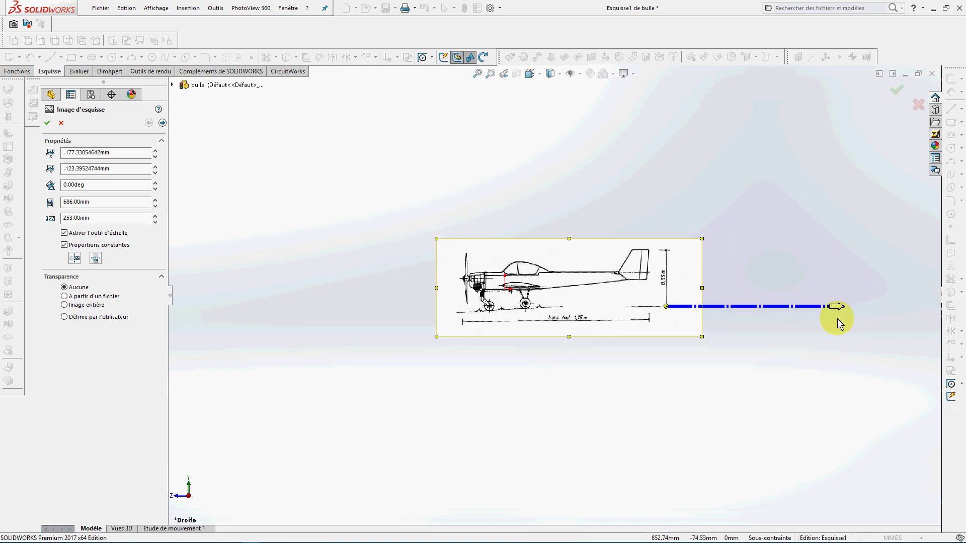
pyautogui.scroll(-3, 830, 320)
pyautogui.moveTo(861, 320); pyautogui.dragTo(491, 213)
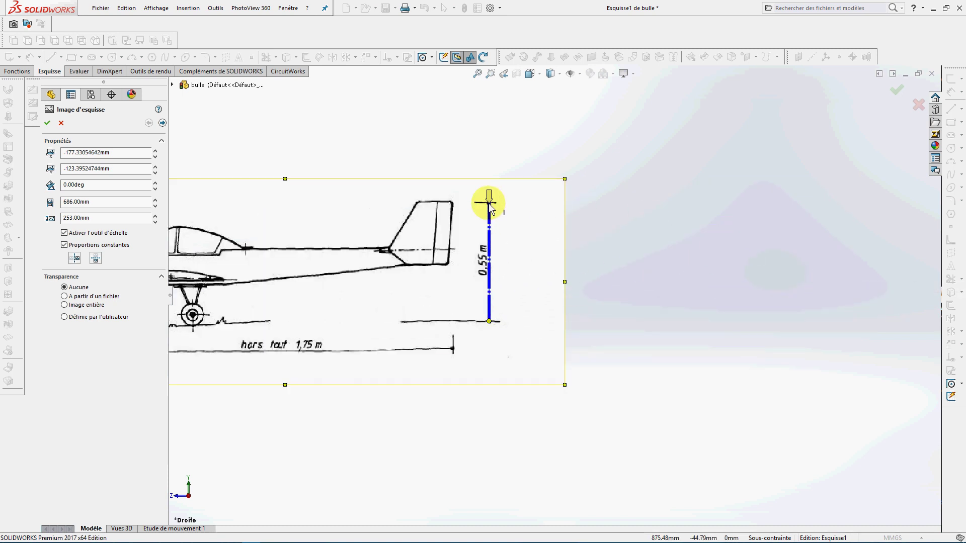
pyautogui.click(497, 213)
pyautogui.write('550')
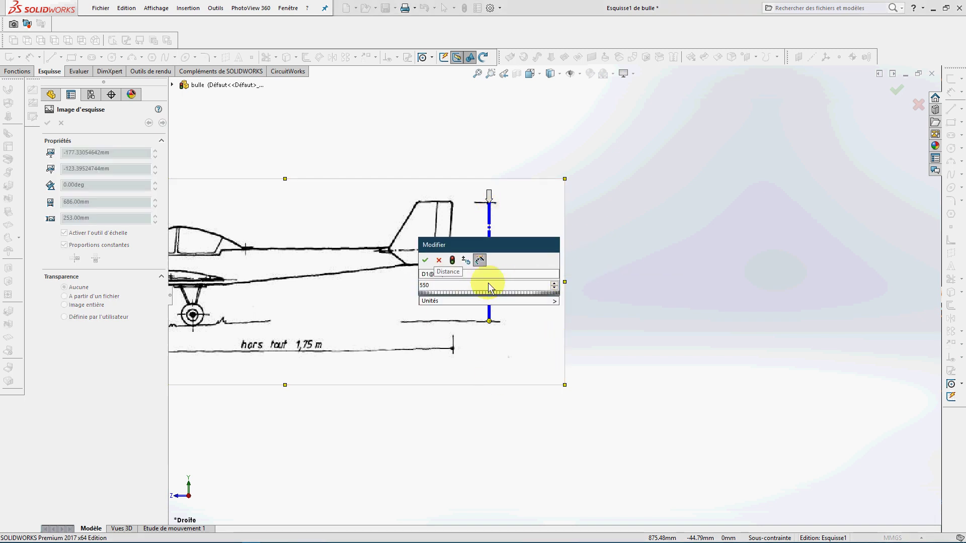
pyautogui.press('Return')
# Move the side-view picture so the front base of the canopy lies on the origin, and close the sketch
pyautogui.scroll(8, 473, 273)
pyautogui.scroll(3, 470, 273)
pyautogui.scroll(-6, 358, 277)
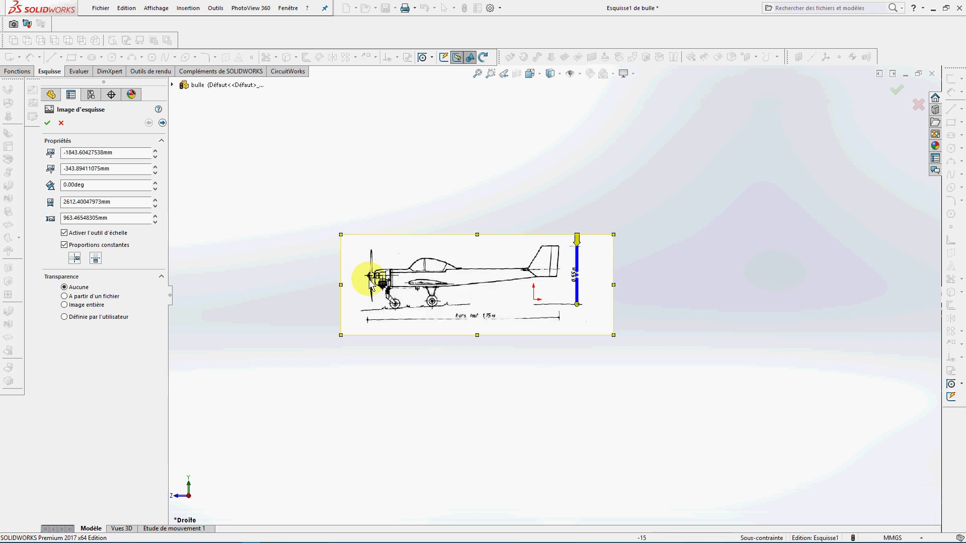
pyautogui.moveTo(486, 307)
pyautogui.mouseDown()
pyautogui.moveTo(696, 348)
pyautogui.moveTo(696, 364)
pyautogui.mouseUp()
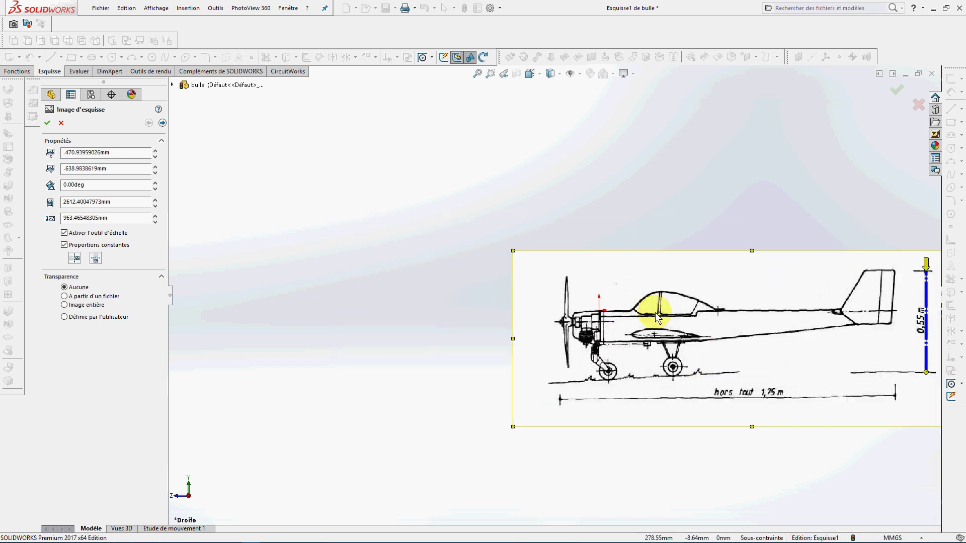
pyautogui.scroll(-5, 674, 312)
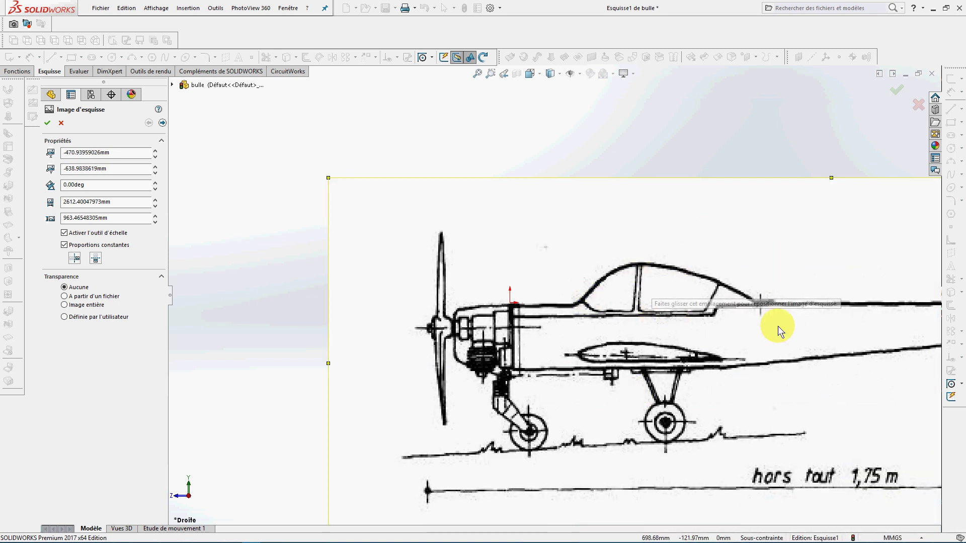
pyautogui.moveTo(600, 347); pyautogui.dragTo(539, 343)
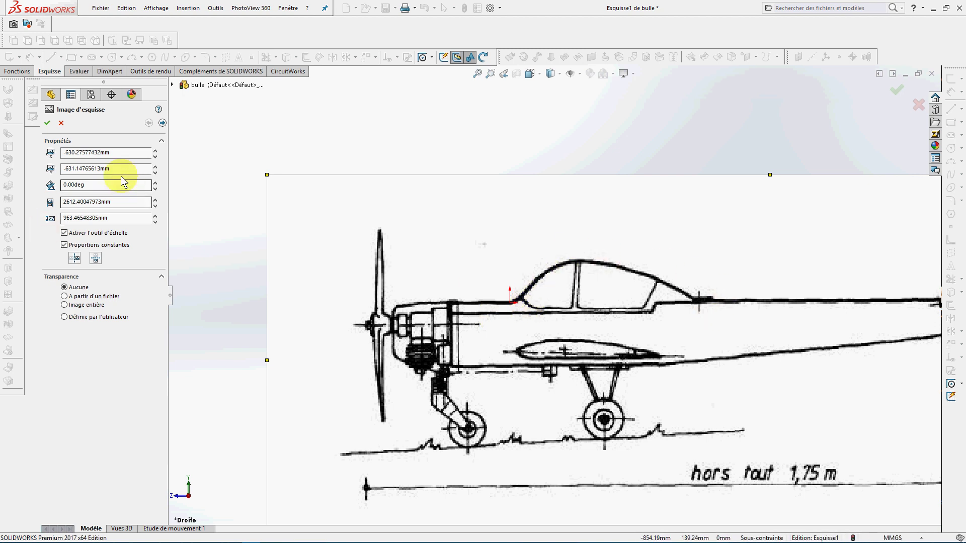
pyautogui.click(60, 123)
pyautogui.click(898, 93)
pyautogui.scroll(5, 728, 234)
pyautogui.scroll(-3, 651, 262)
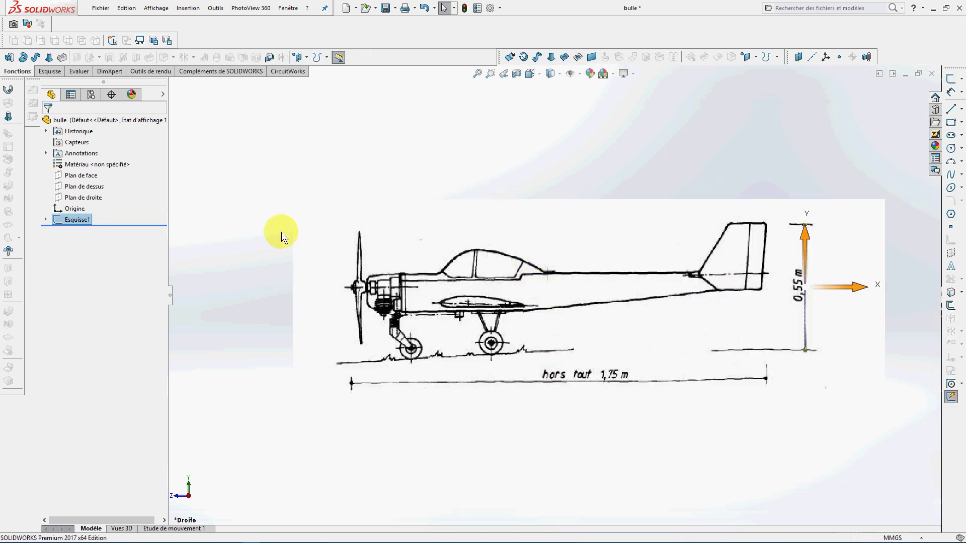
pyautogui.click(84, 188)
pyautogui.click(96, 171)
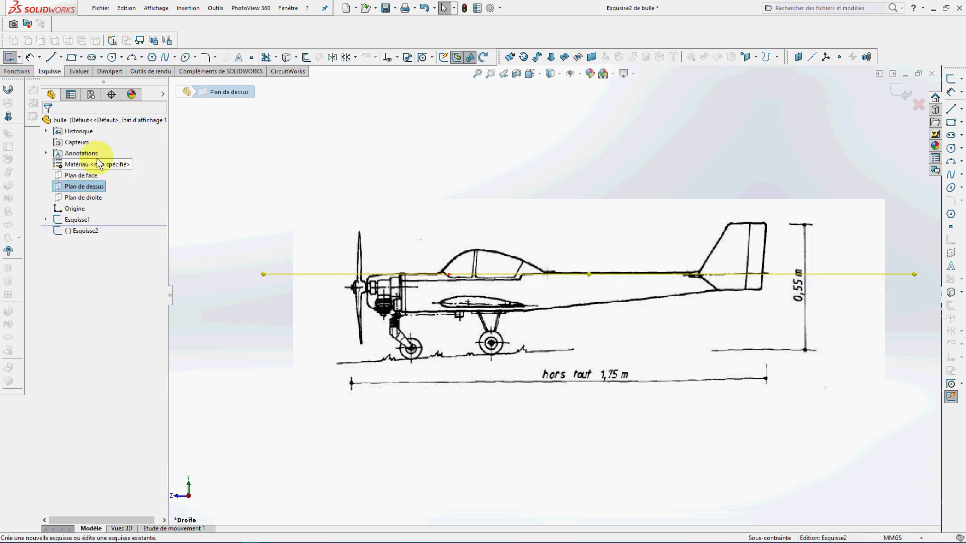
pyautogui.click(216, 7)
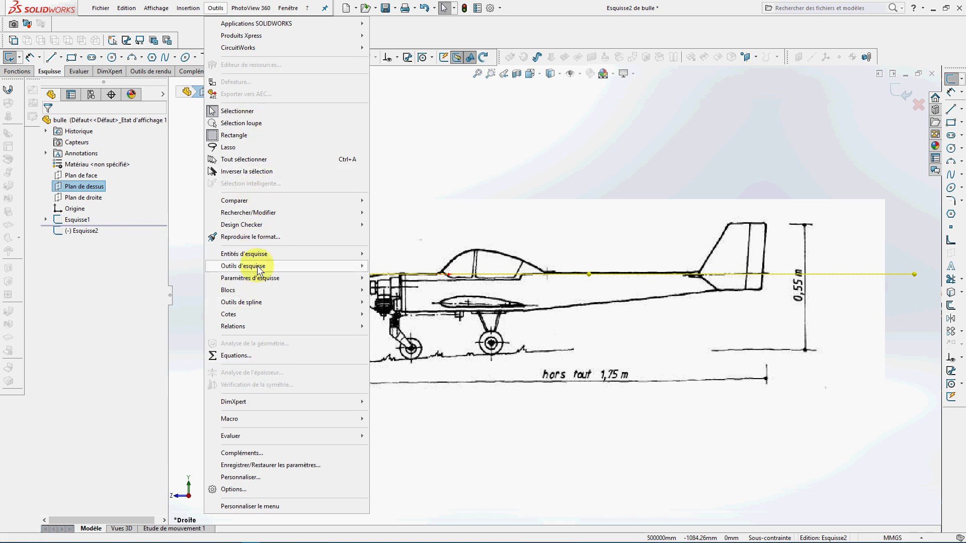
pyautogui.moveTo(258, 268)
pyautogui.click(405, 508)
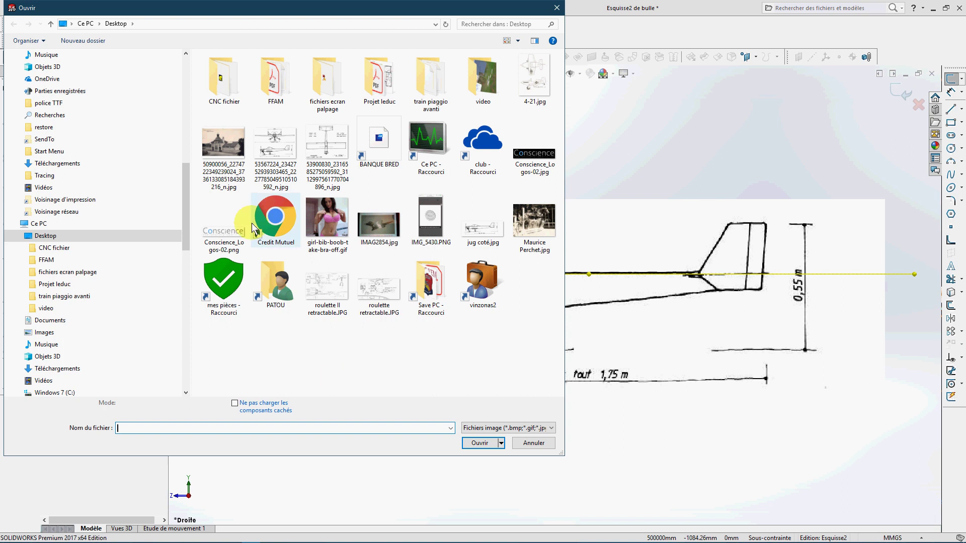
pyautogui.doubleClick(318, 135)
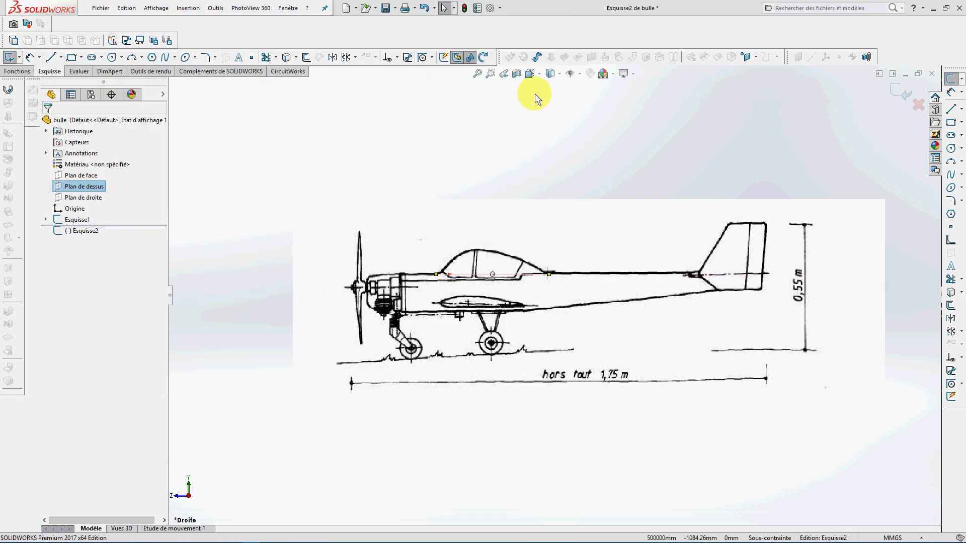
# In the top view, stretch the picture's scale line across the full wingspan and set its length to 240 mm
pyautogui.click(530, 74)
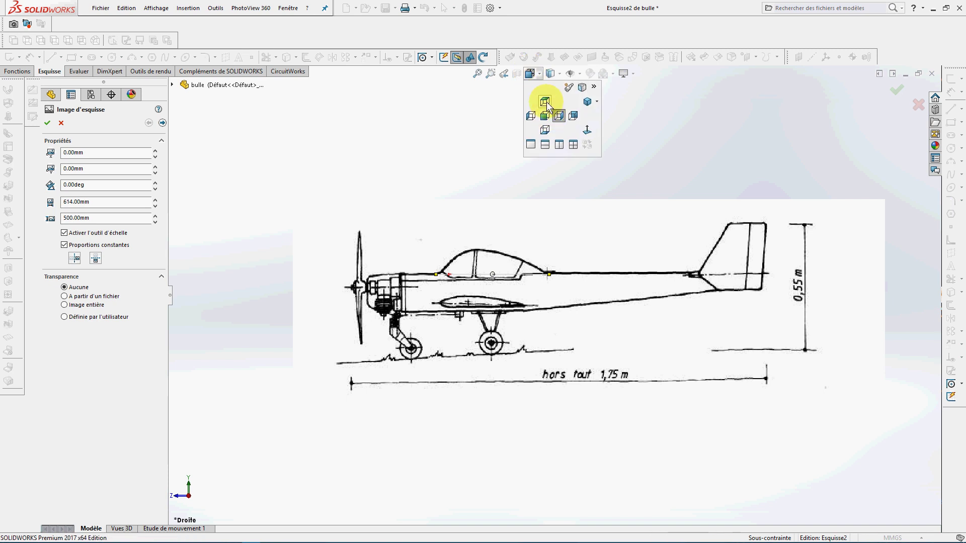
pyautogui.click(545, 102)
pyautogui.scroll(-3, 554, 373)
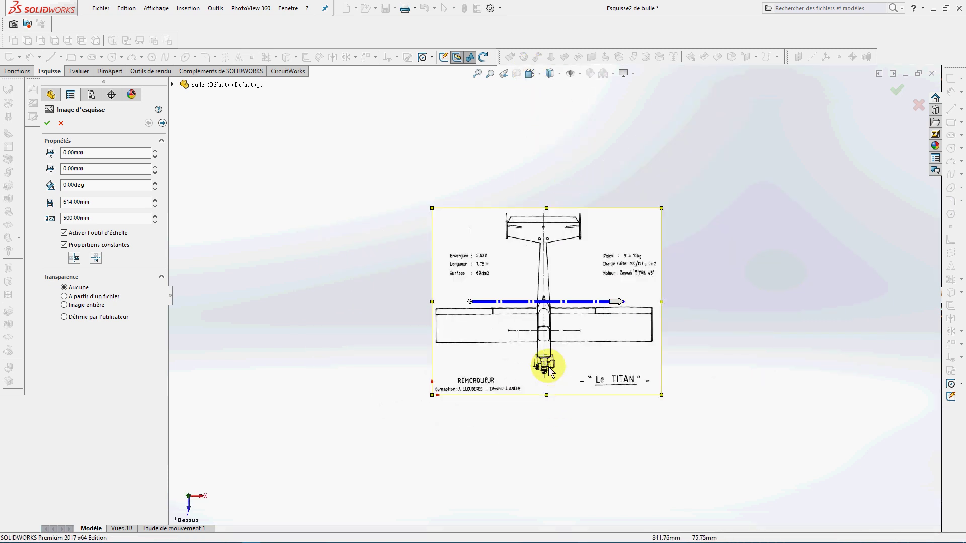
pyautogui.scroll(-5, 554, 380)
pyautogui.scroll(3, 517, 233)
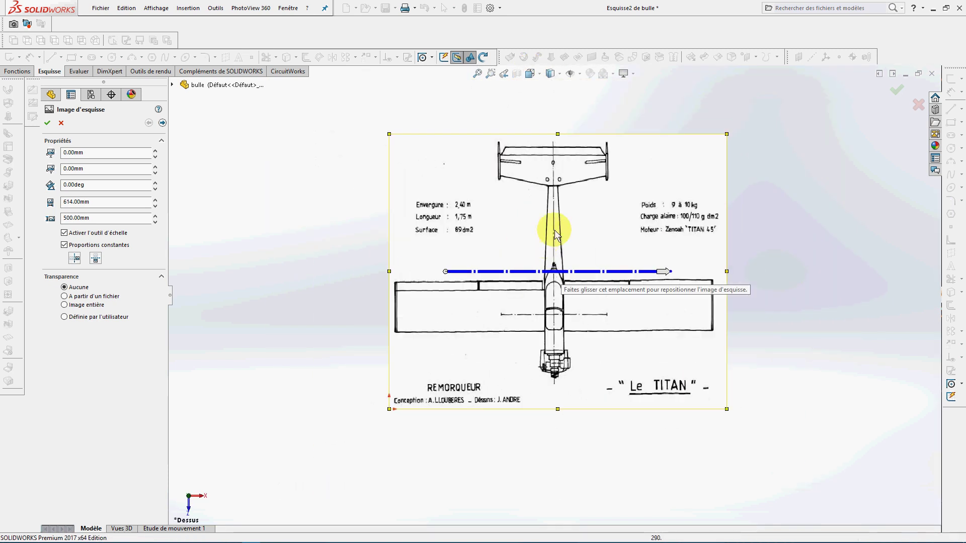
pyautogui.scroll(-2, 602, 212)
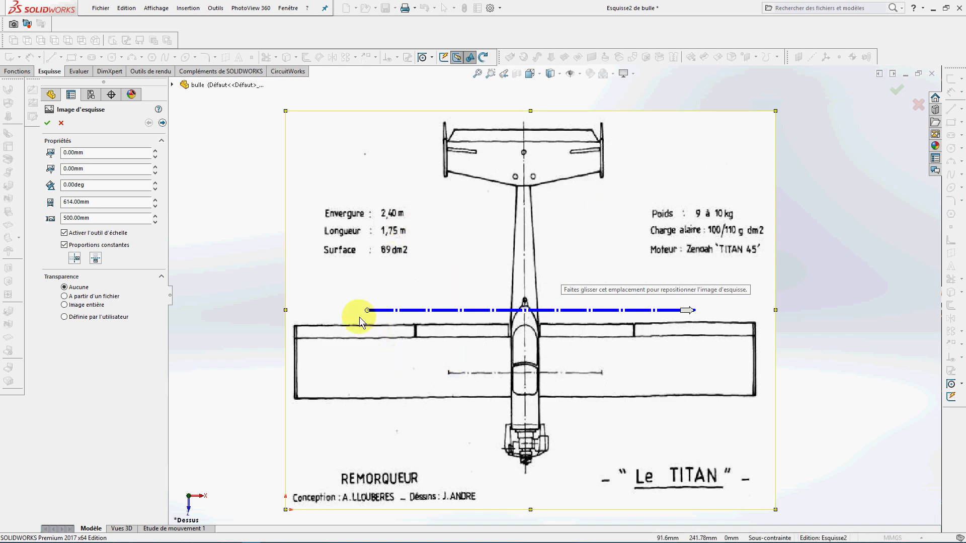
pyautogui.moveTo(367, 310); pyautogui.dragTo(293, 367)
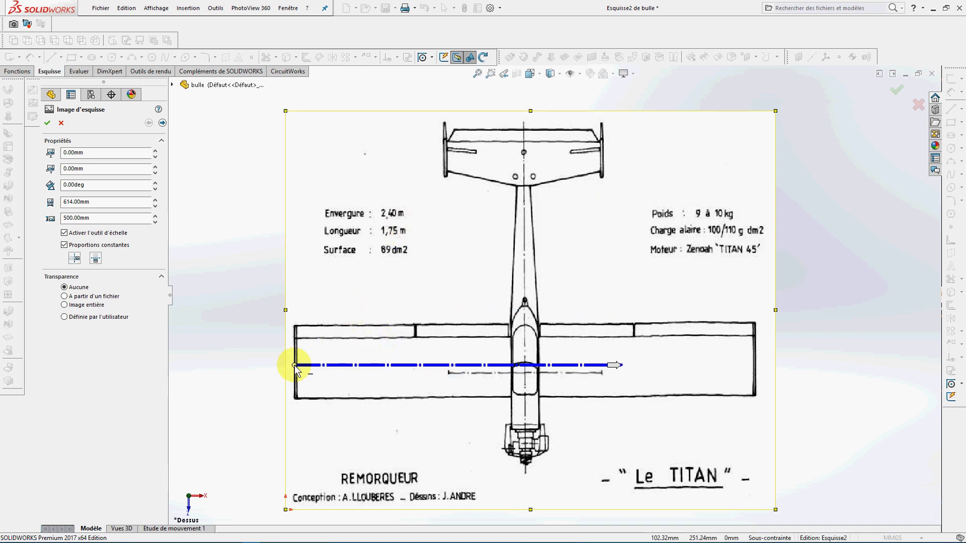
pyautogui.moveTo(623, 365); pyautogui.dragTo(754, 365)
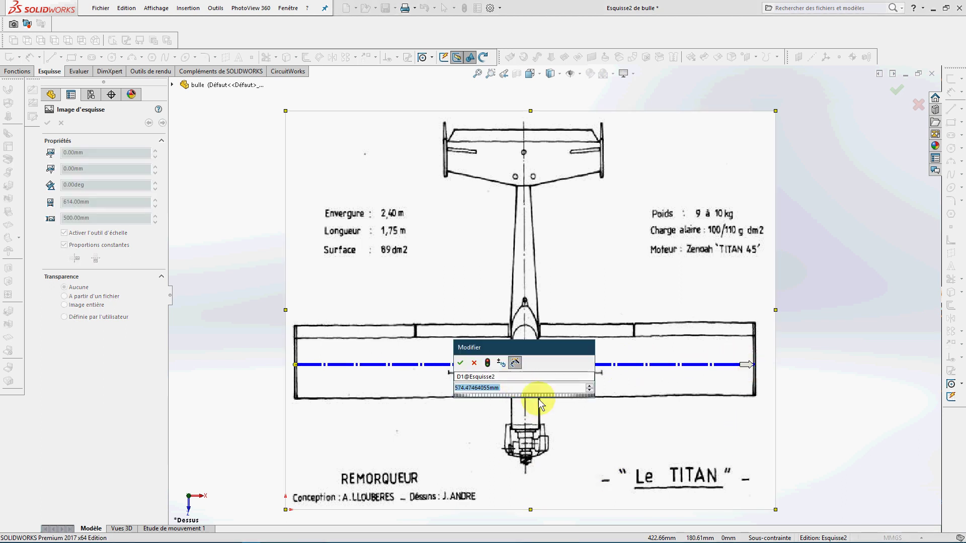
pyautogui.write('240')
pyautogui.press('Return')
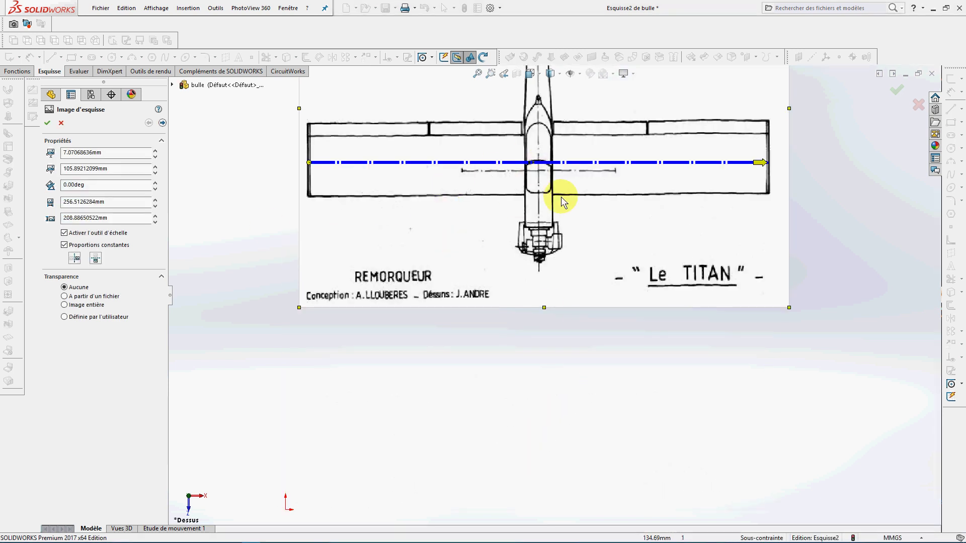
# Set the top-view picture's width to 2400 mm with constant proportions
pyautogui.scroll(3, 572, 188)
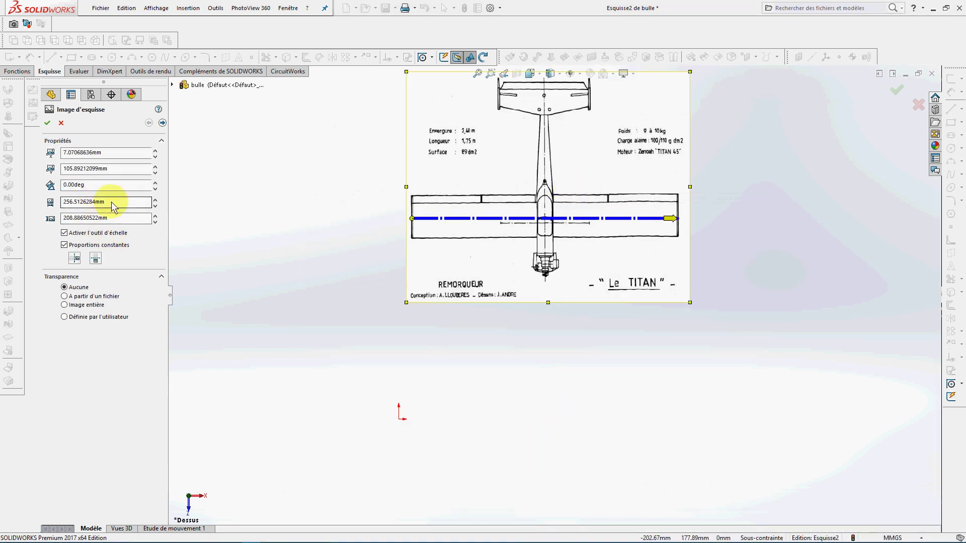
pyautogui.moveTo(111, 201); pyautogui.dragTo(60, 205)
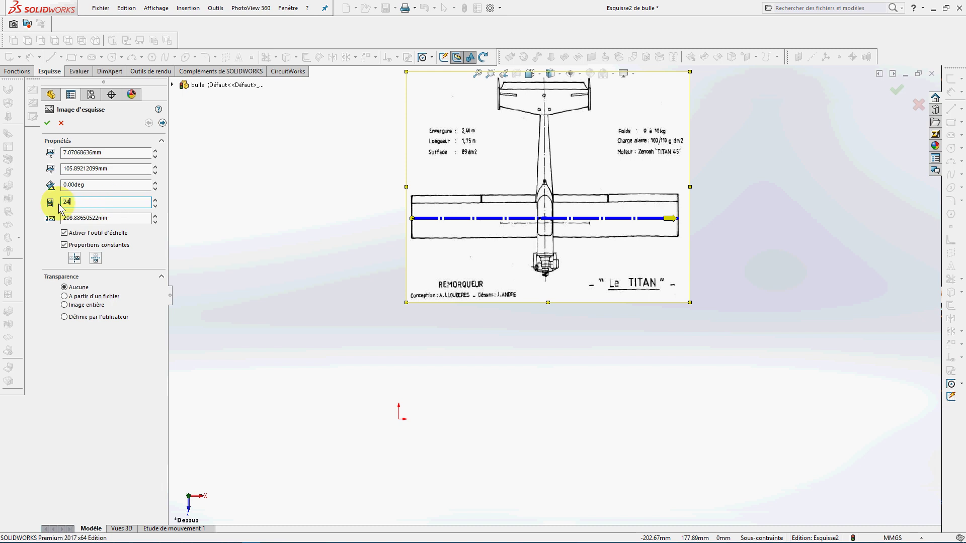
pyautogui.write('2400')
pyautogui.press('Return')
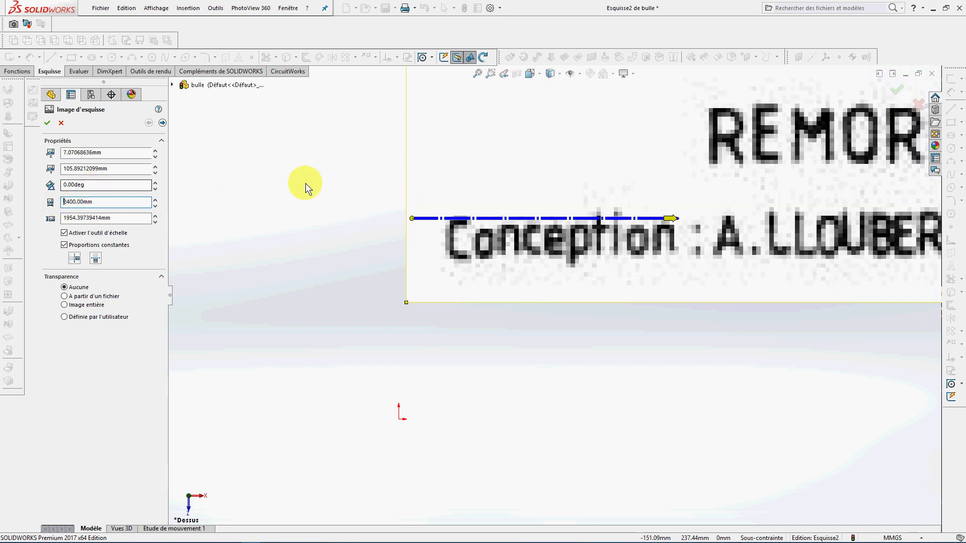
# Examine the size and position of the top-view picture relative to the side-view picture from different angles
pyautogui.scroll(5, 503, 184)
pyautogui.scroll(3, 636, 204)
pyautogui.scroll(-4, 697, 194)
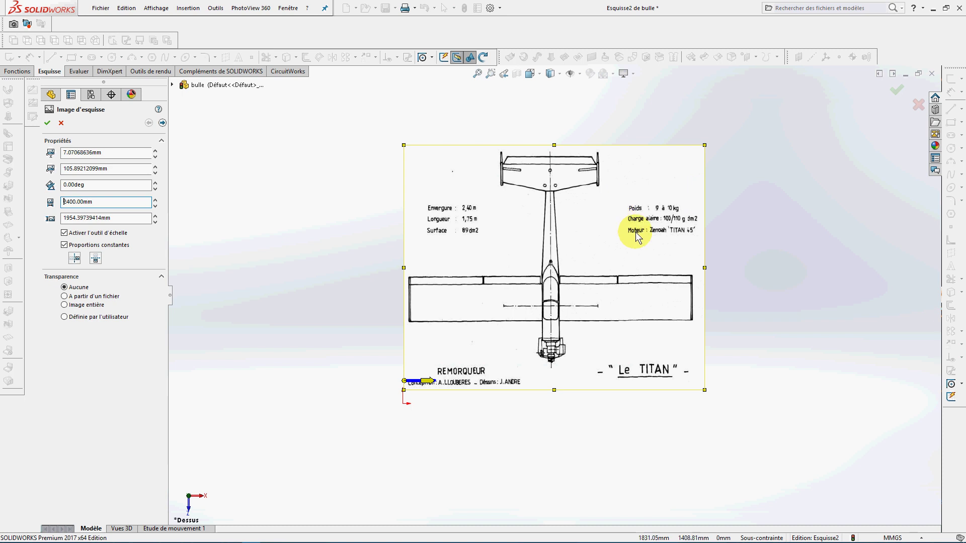
pyautogui.scroll(-3, 635, 234)
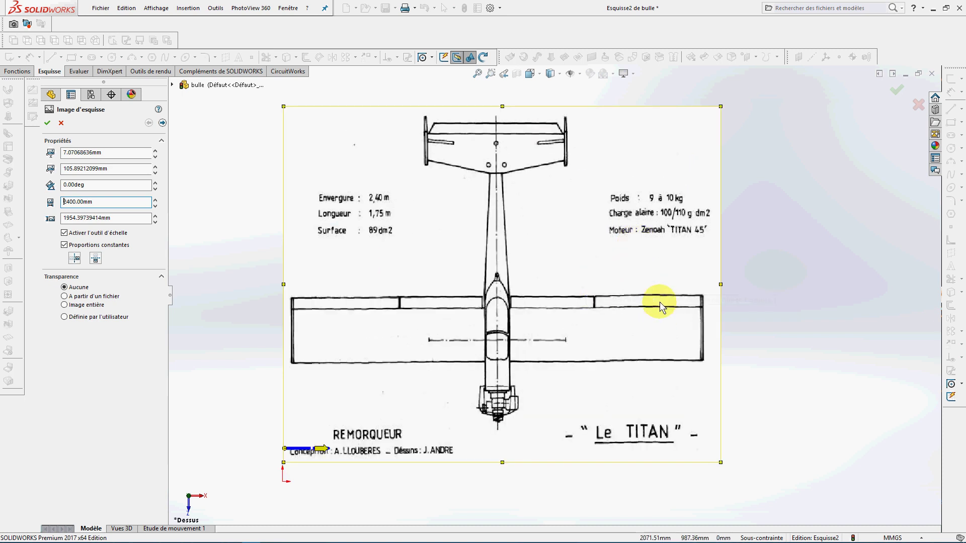
pyautogui.press('Left')
pyautogui.press('Left')
pyautogui.press('Left')
pyautogui.press('Left')
pyautogui.press('Left')
pyautogui.press('Left')
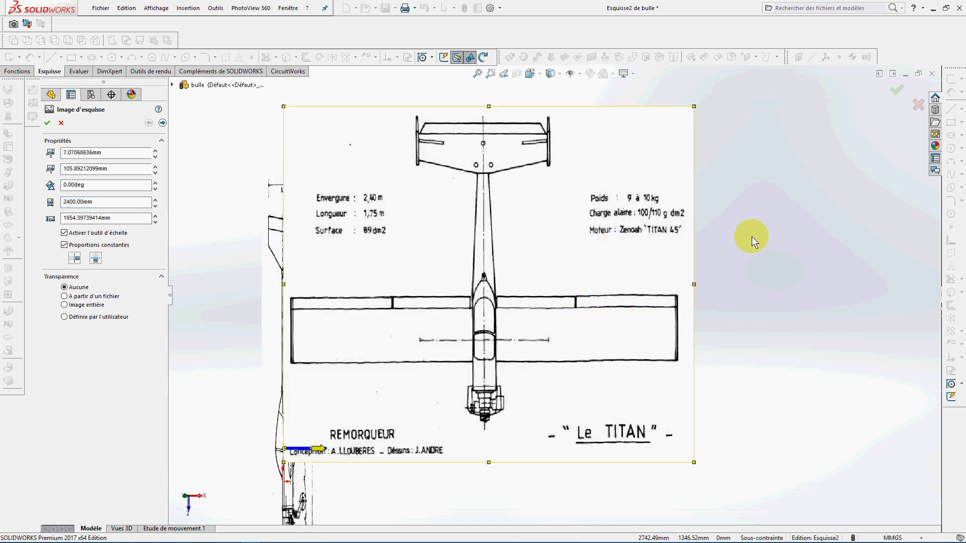
pyautogui.scroll(3, 443, 258)
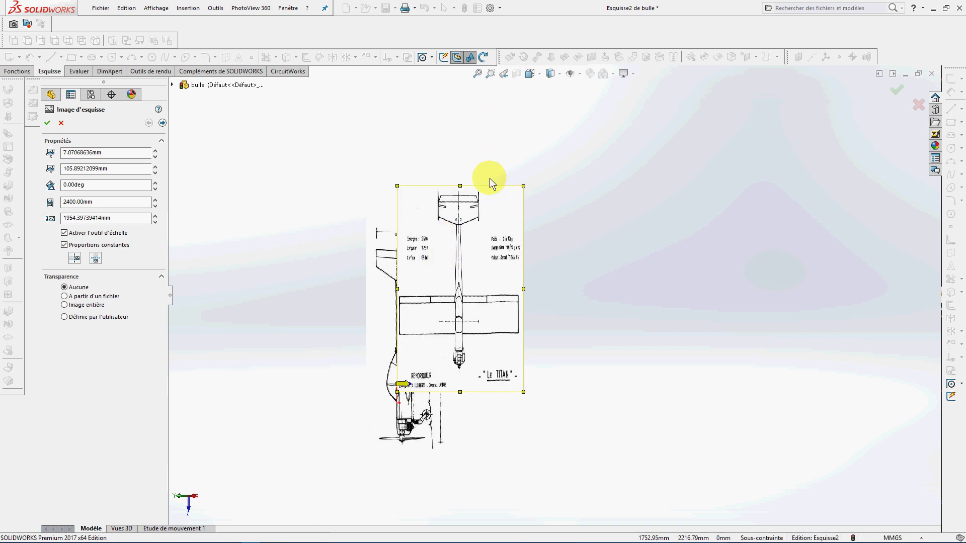
# Reopen the top-view picture for editing and move it so its fuselage lies roughly along the side-view picture
pyautogui.moveTo(686, 220); pyautogui.dragTo(650, 222, button='right')
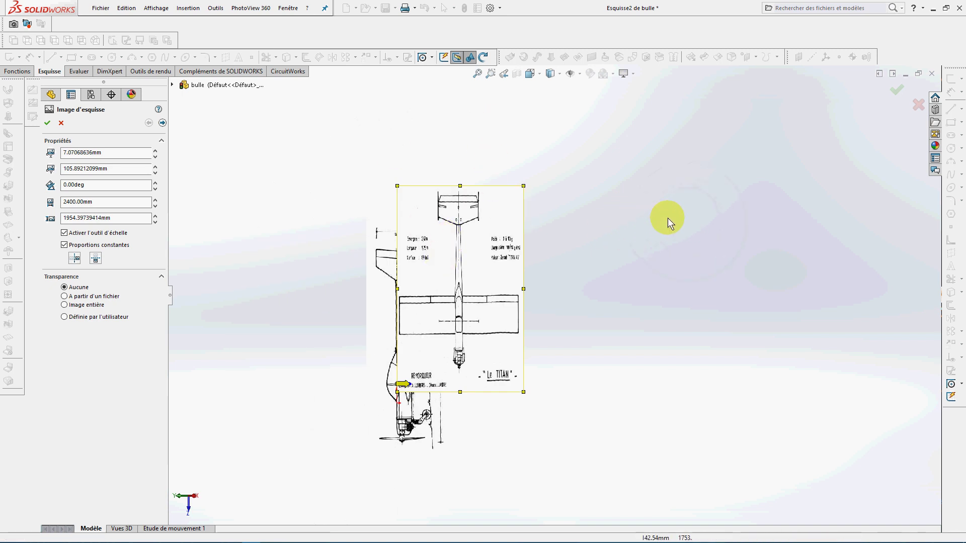
pyautogui.moveTo(633, 216)
pyautogui.mouseDown()
pyautogui.moveTo(621, 233)
pyautogui.moveTo(714, 186)
pyautogui.moveTo(703, 112)
pyautogui.moveTo(514, 339)
pyautogui.moveTo(557, 328)
pyautogui.moveTo(560, 366)
pyautogui.moveTo(548, 347)
pyautogui.mouseUp()
pyautogui.click(61, 123)
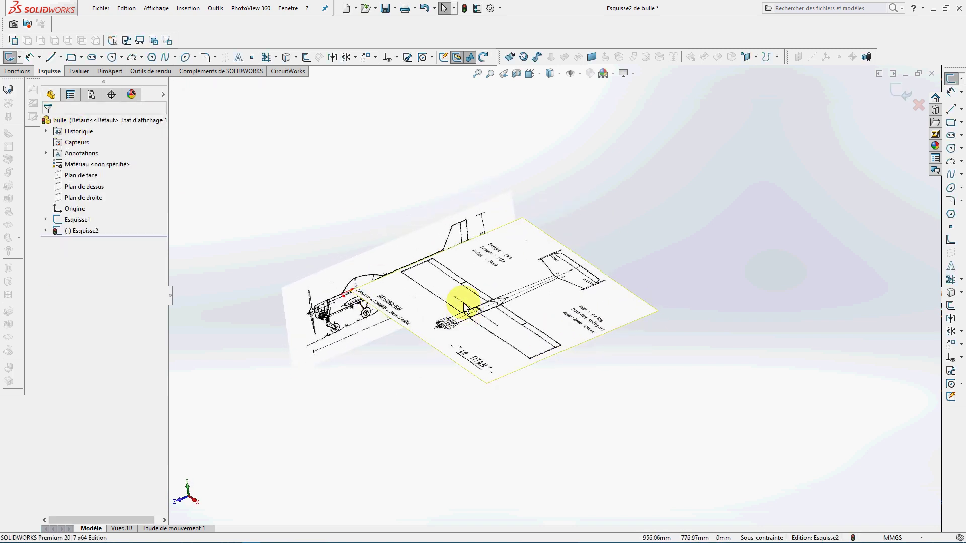
pyautogui.scroll(-3, 463, 296)
pyautogui.scroll(2, 478, 294)
pyautogui.doubleClick(499, 295)
pyautogui.scroll(2, 432, 316)
pyautogui.moveTo(433, 316); pyautogui.dragTo(409, 315)
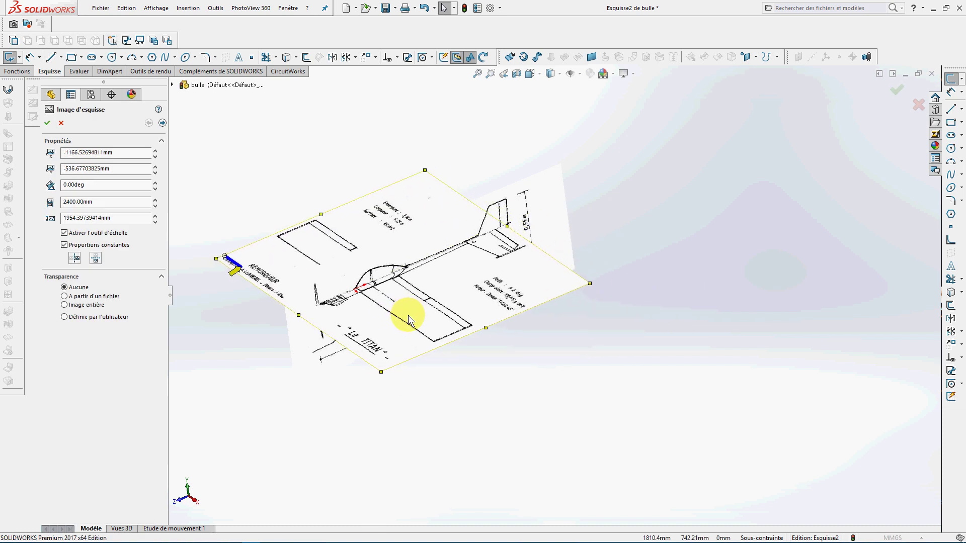
# Fine-tune the top-view picture's position to about X -1173 mm, Y -546 mm, matching its canopy with the side-view canopy
pyautogui.scroll(-3, 391, 292)
pyautogui.scroll(-3, 391, 292)
pyautogui.moveTo(479, 302)
pyautogui.mouseDown()
pyautogui.moveTo(469, 318)
pyautogui.moveTo(474, 300)
pyautogui.moveTo(486, 342)
pyautogui.mouseUp()
pyautogui.moveTo(496, 236)
pyautogui.mouseDown()
pyautogui.moveTo(509, 282)
pyautogui.moveTo(493, 249)
pyautogui.mouseUp()
pyautogui.scroll(3, 493, 250)
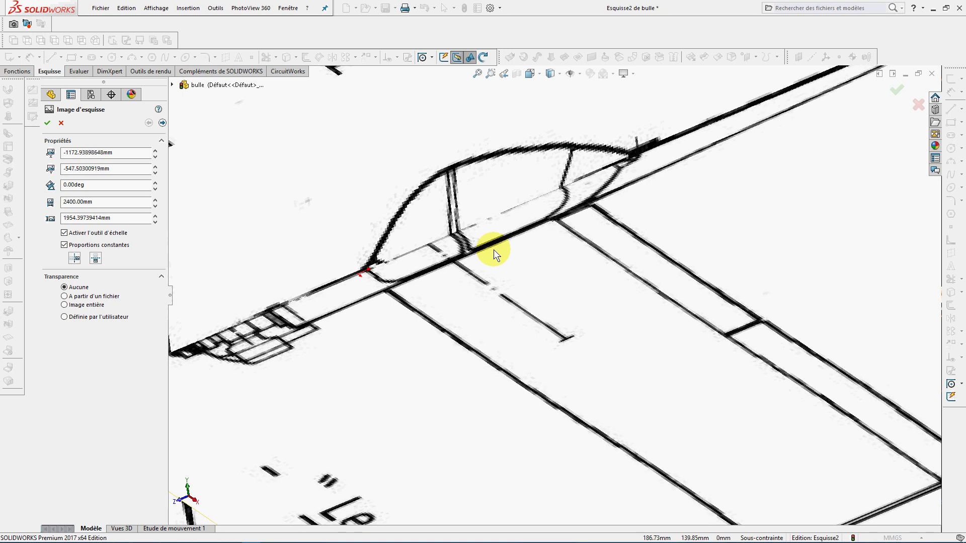
pyautogui.scroll(3, 618, 288)
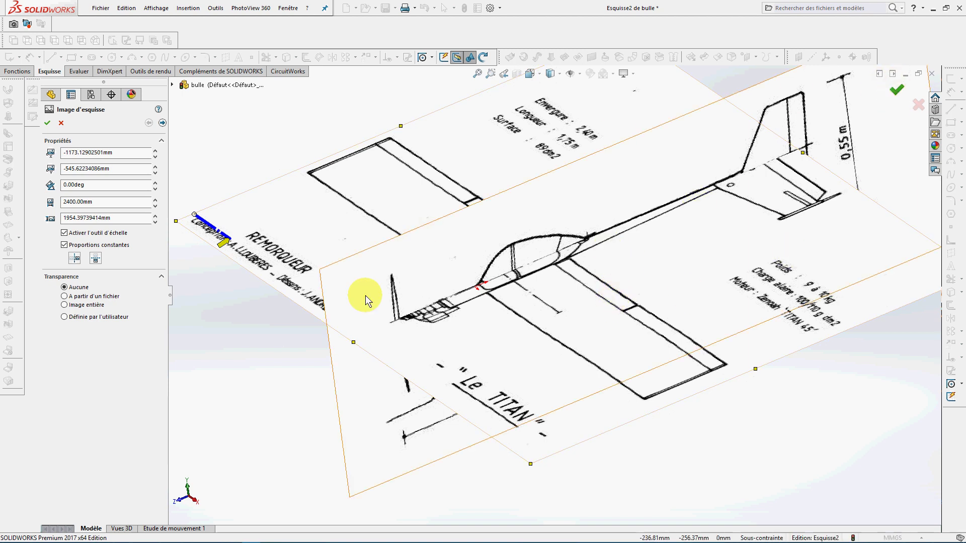
# Make the top-view picture transparent as a whole image with a value of 0.60 and exit its sketch
pyautogui.click(64, 305)
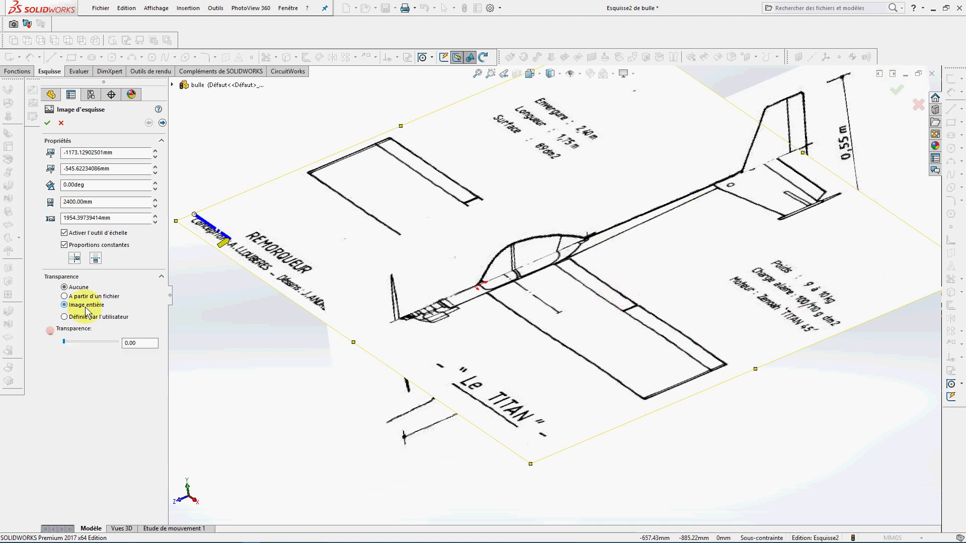
pyautogui.click(91, 342)
pyautogui.click(92, 341)
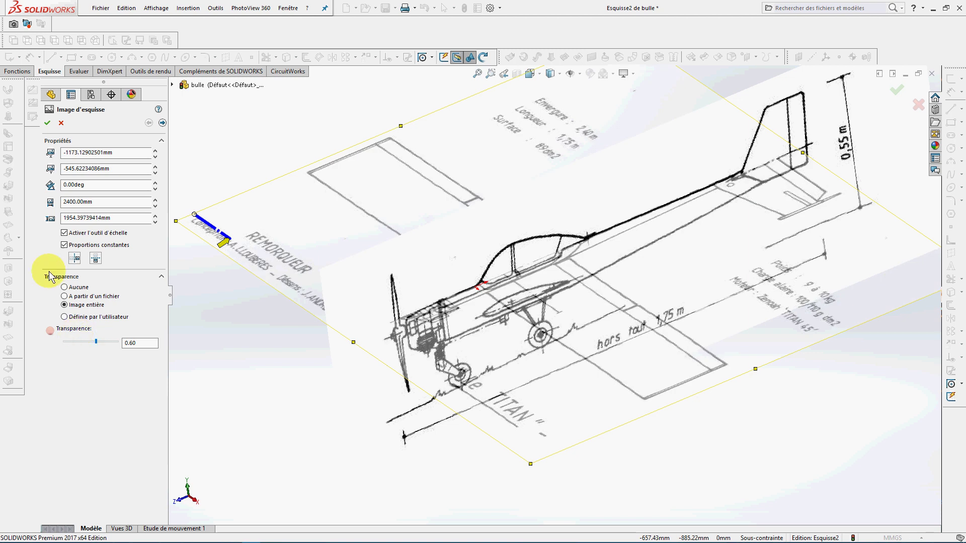
pyautogui.click(48, 123)
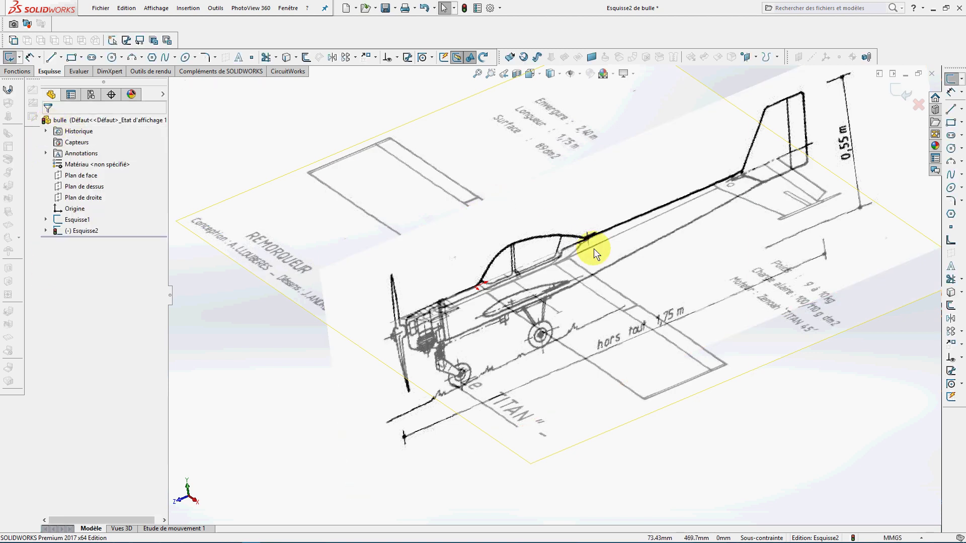
pyautogui.click(904, 92)
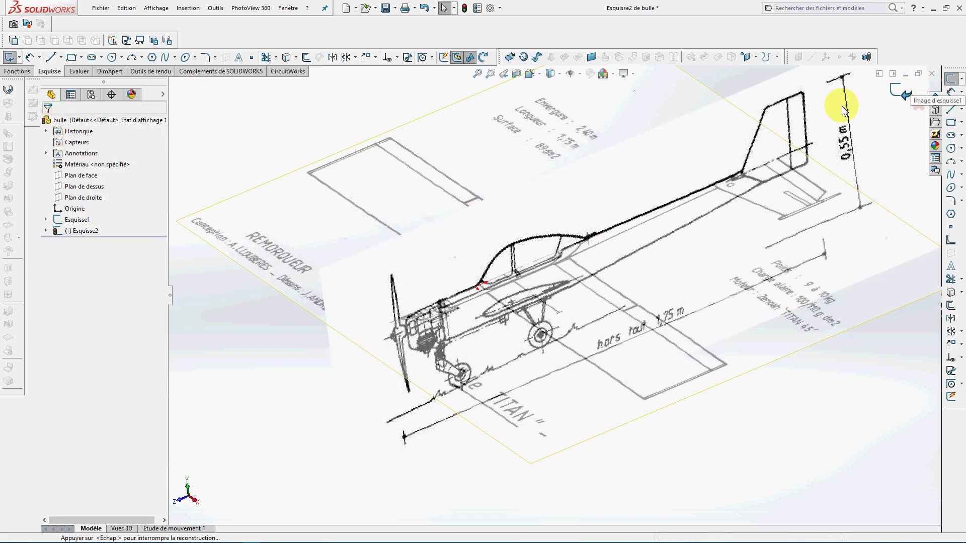
# Make the side-view picture transparent as a whole image with a value of 0.40
pyautogui.click(779, 83)
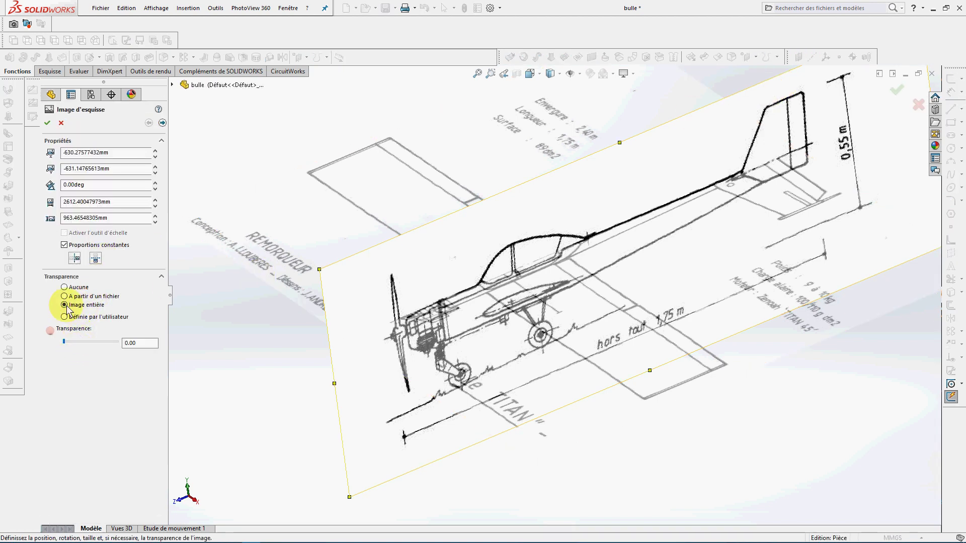
pyautogui.click(89, 342)
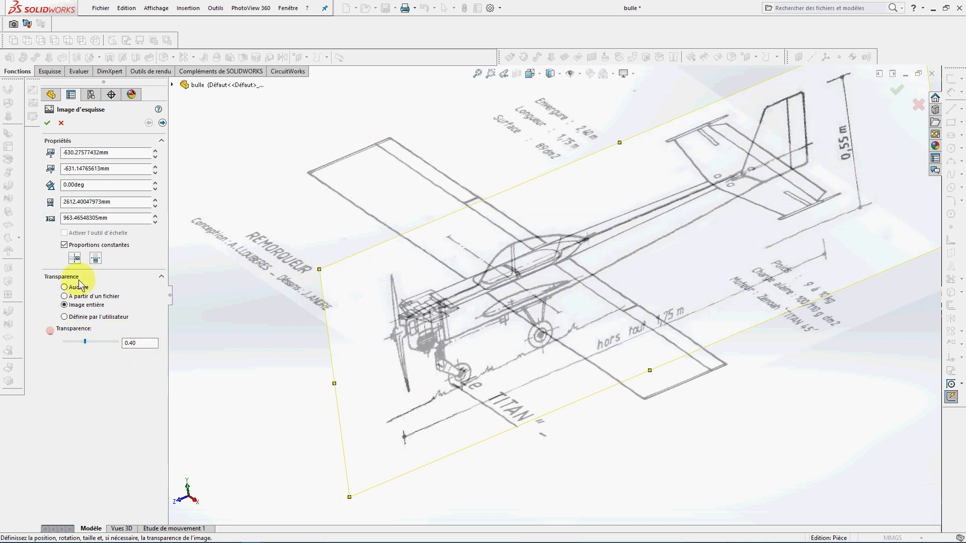
pyautogui.click(47, 123)
# Show the aircraft from the right side and start a new sketch on Plan de droite
pyautogui.press('f')
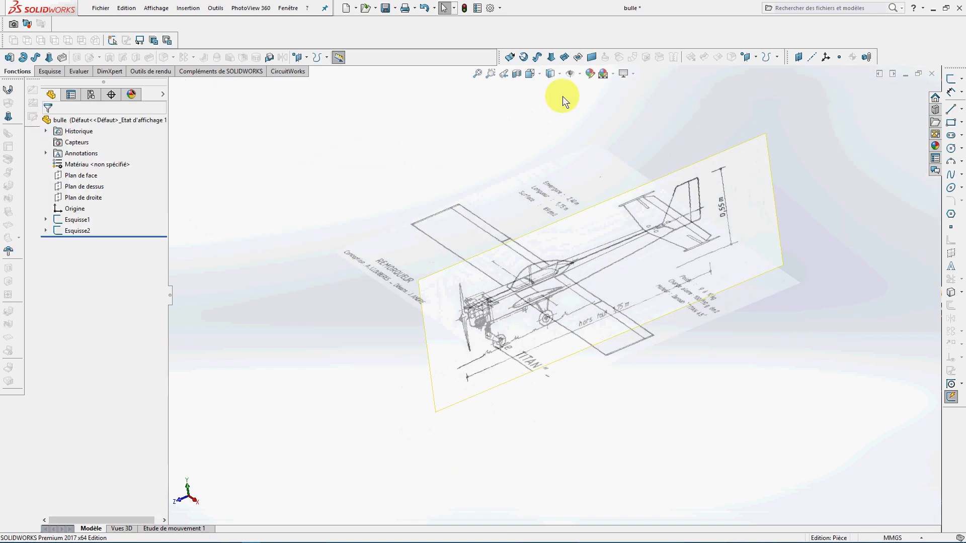
pyautogui.click(538, 74)
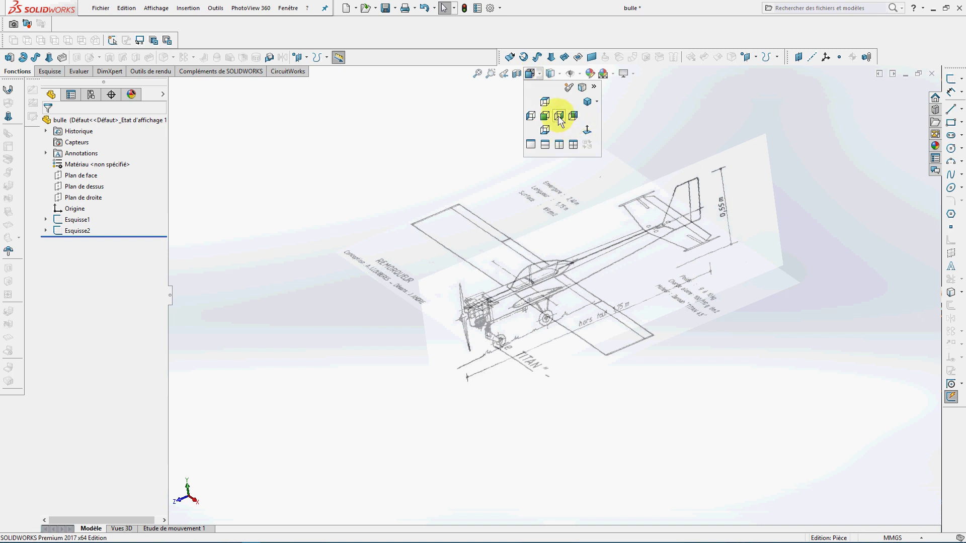
pyautogui.click(559, 116)
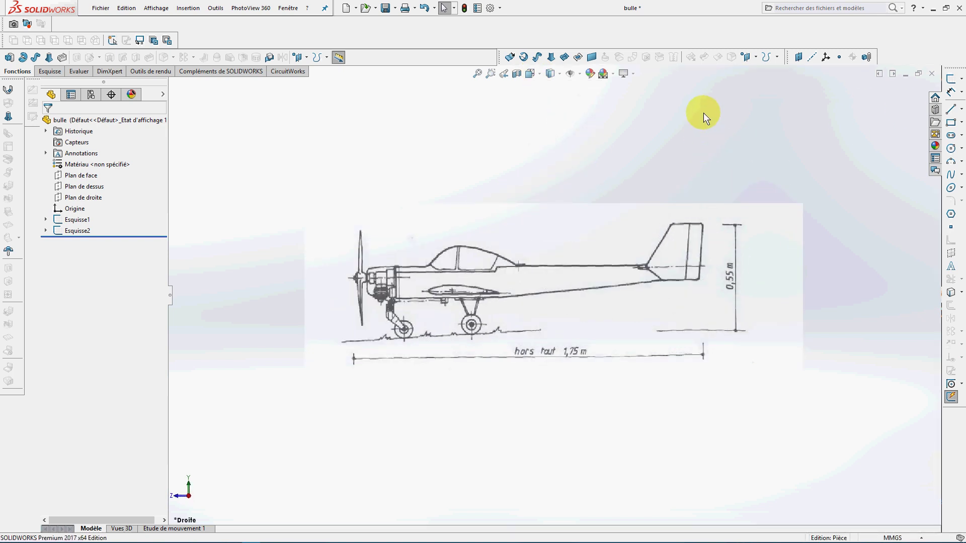
pyautogui.moveTo(258, 536)
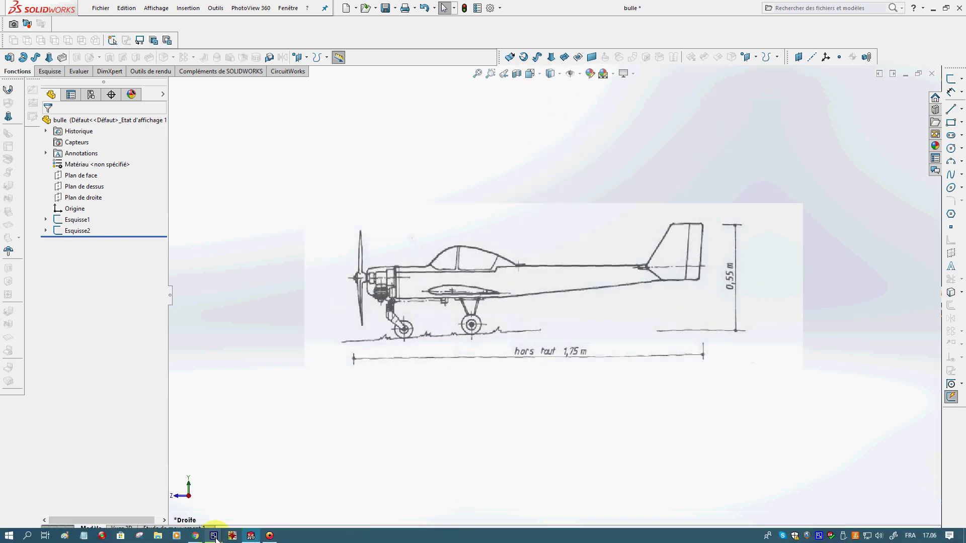
pyautogui.moveTo(219, 539)
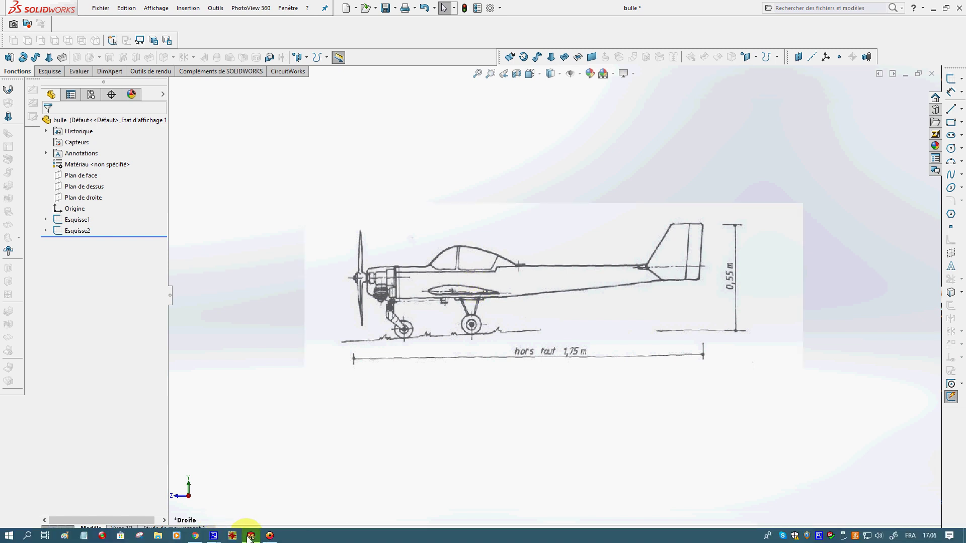
pyautogui.click(75, 199)
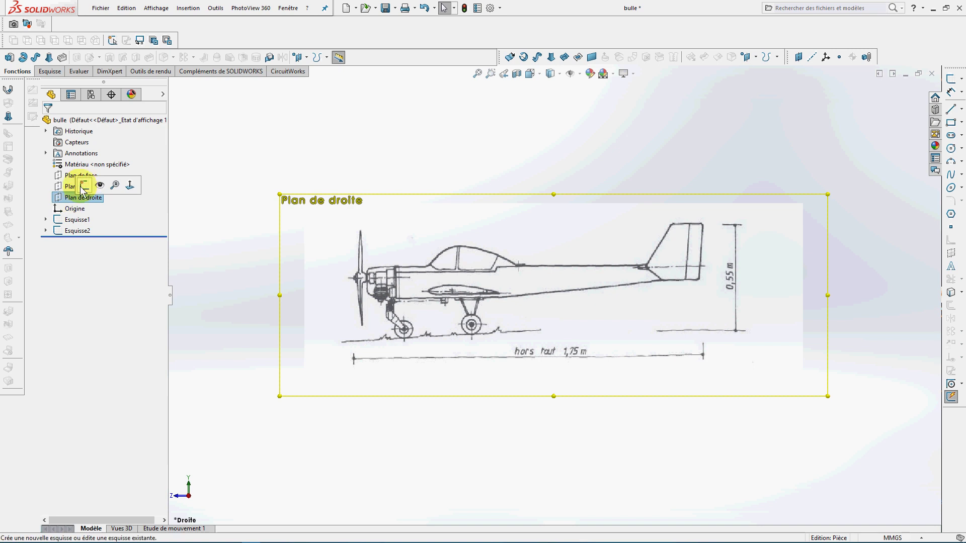
pyautogui.click(84, 185)
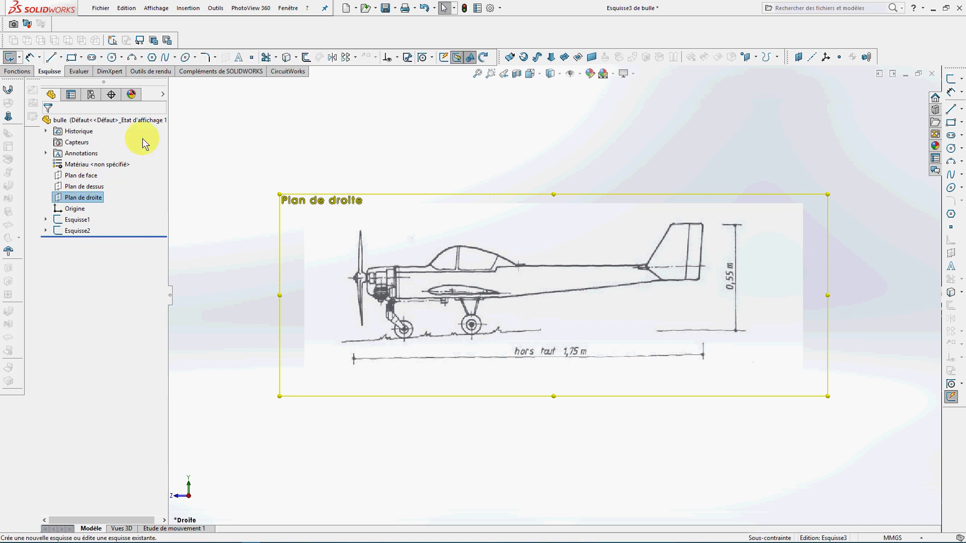
# Draw a horizontal construction line about 536 mm long along the canopy base, starting about 27 mm directly below the origin
pyautogui.click(63, 59)
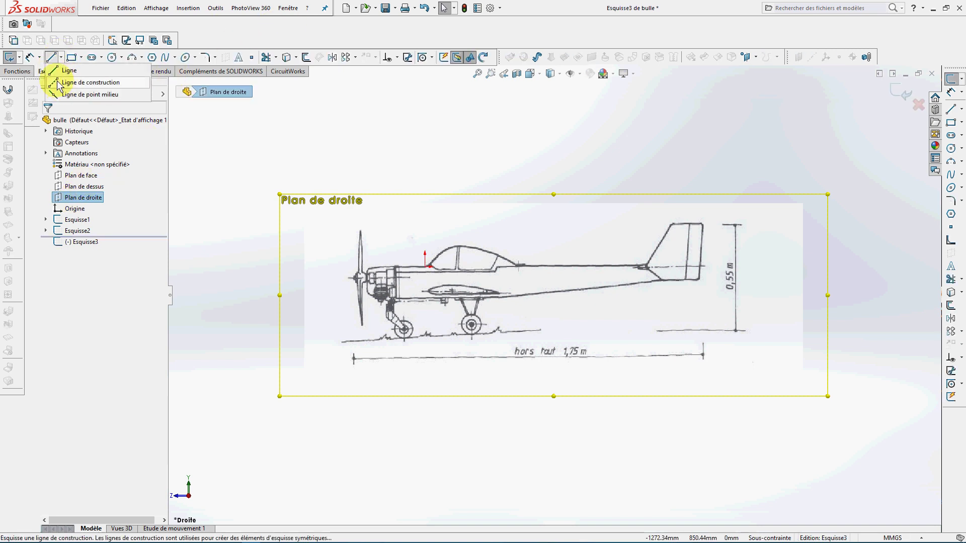
pyautogui.click(75, 84)
pyautogui.scroll(-2, 406, 261)
pyautogui.click(426, 267)
pyautogui.scroll(-2, 523, 272)
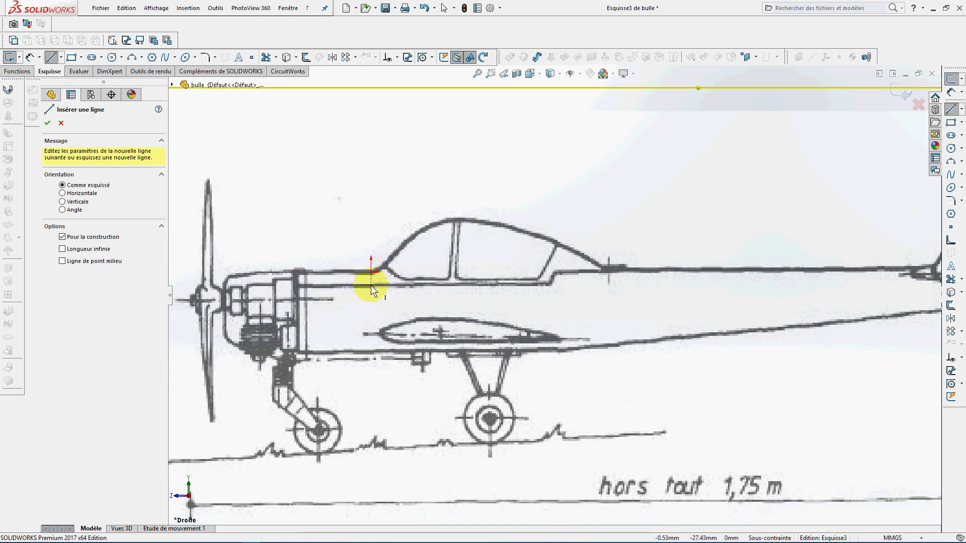
pyautogui.click(371, 286)
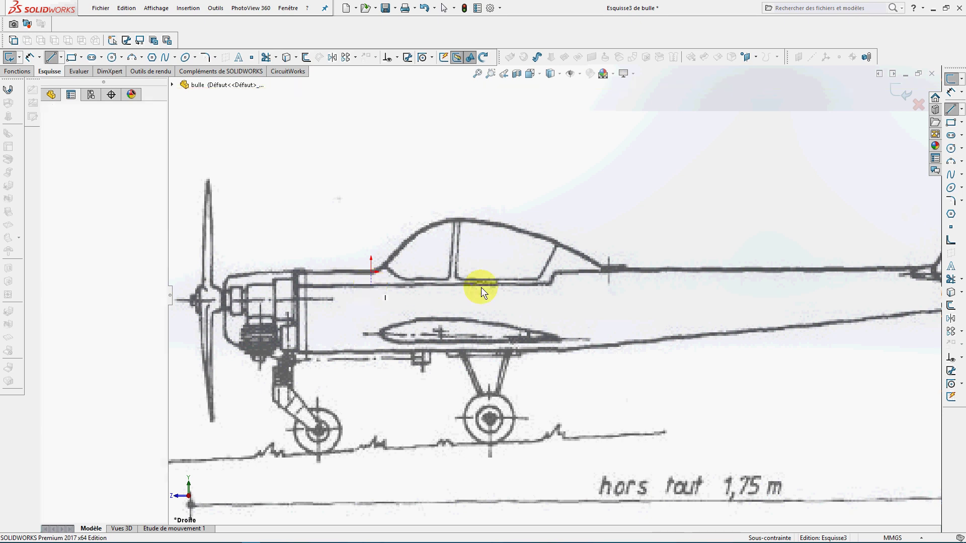
pyautogui.doubleClick(630, 285)
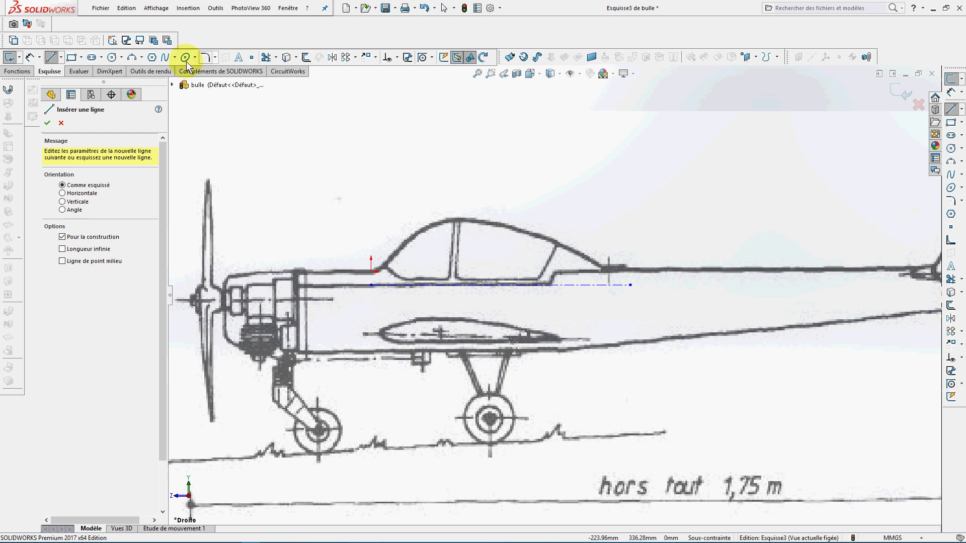
# Trace the canopy's upper outline with a spline running from the front end to the rear end of the construction line
pyautogui.click(166, 57)
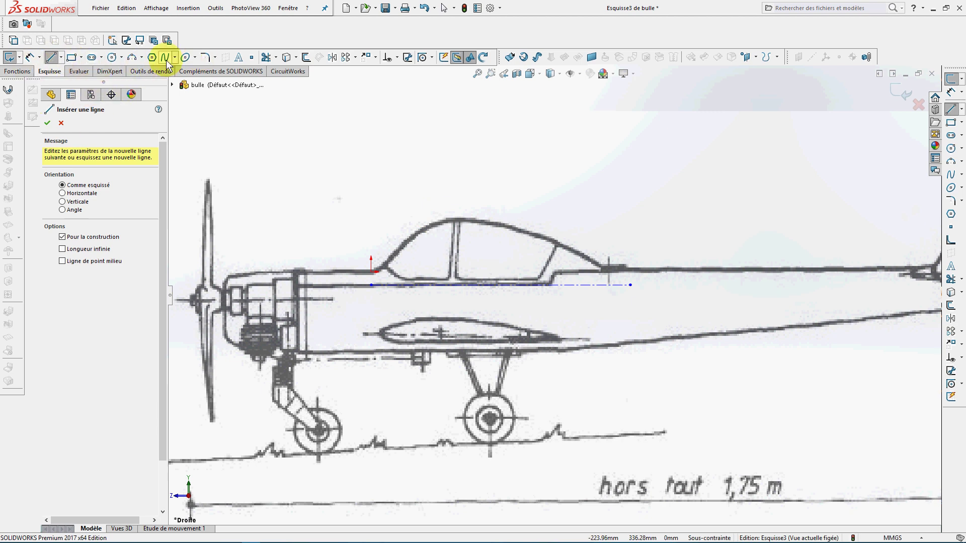
pyautogui.click(370, 285)
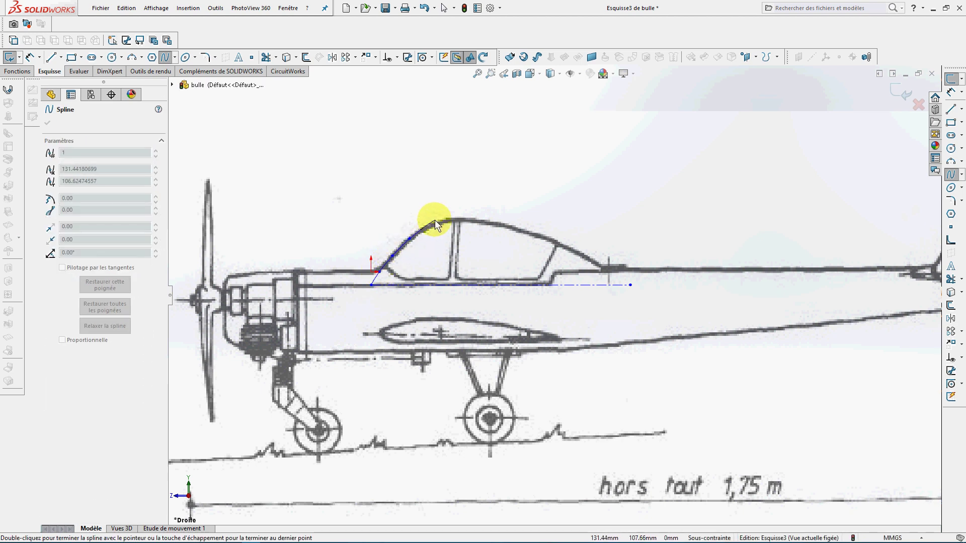
pyautogui.click(461, 219)
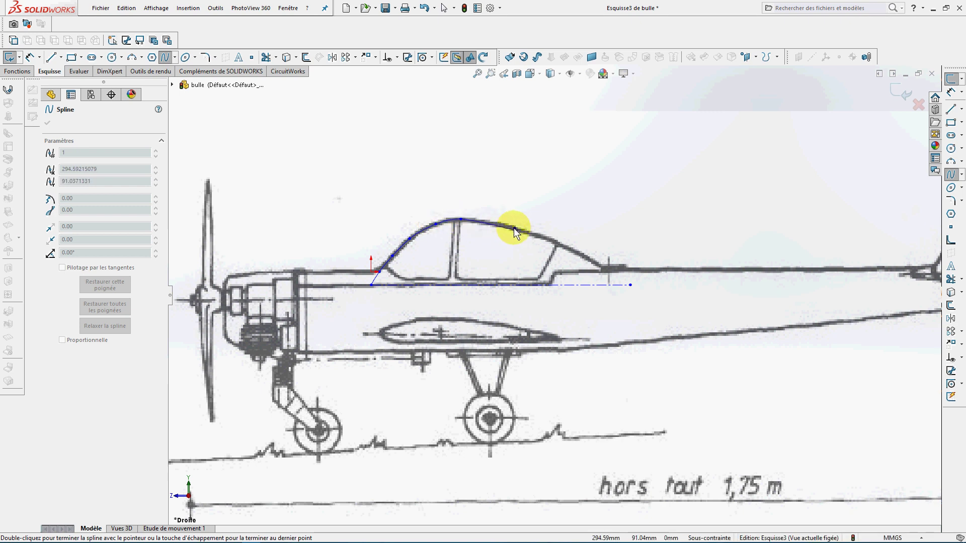
pyautogui.click(515, 228)
pyautogui.click(550, 240)
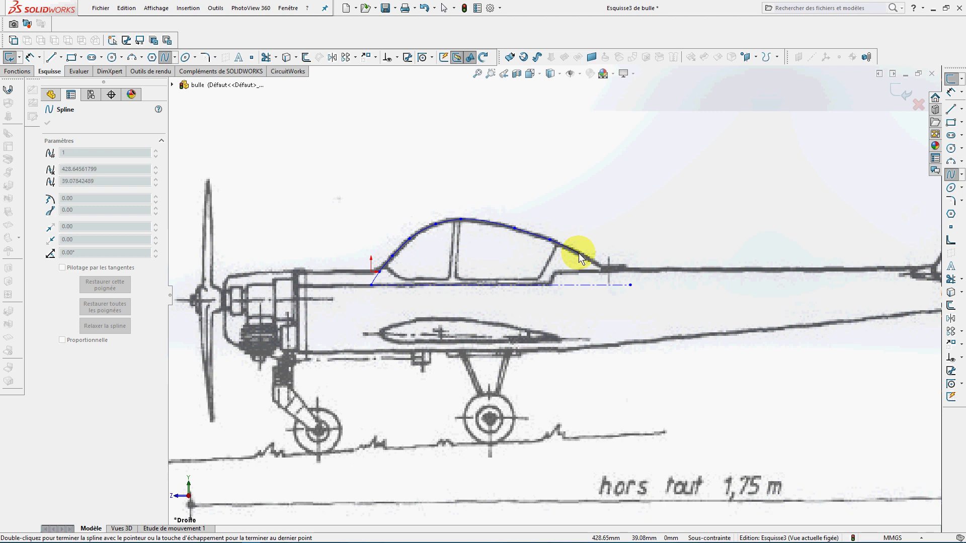
pyautogui.click(579, 254)
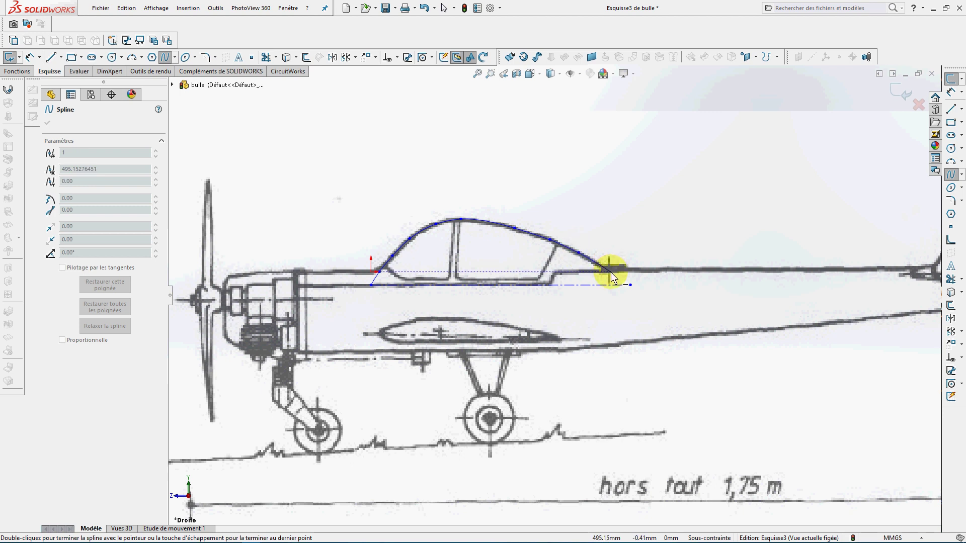
pyautogui.click(611, 273)
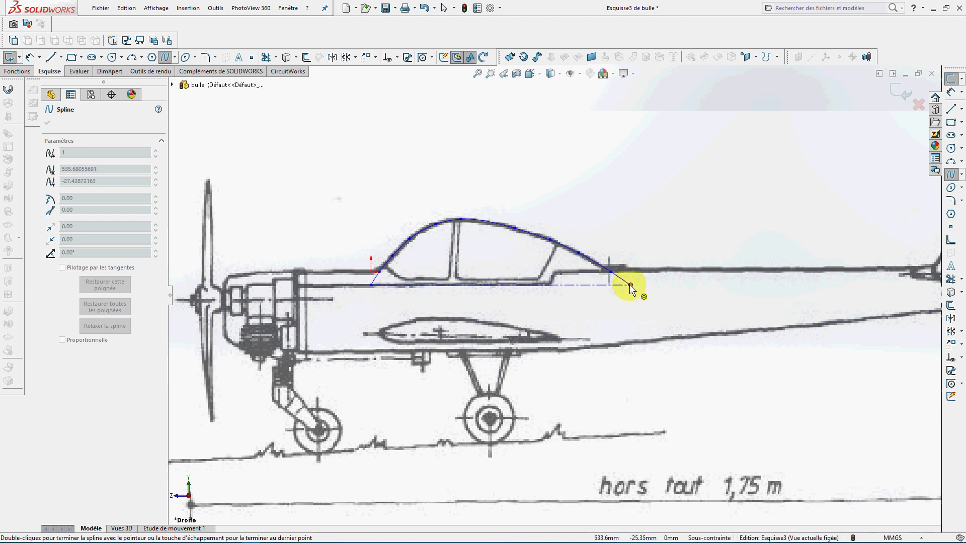
pyautogui.rightClick(632, 286)
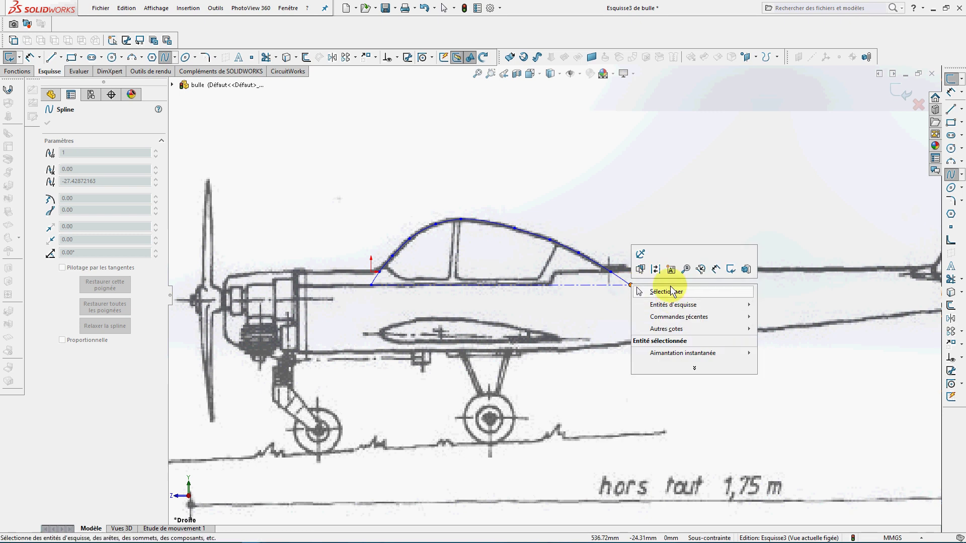
pyautogui.click(669, 287)
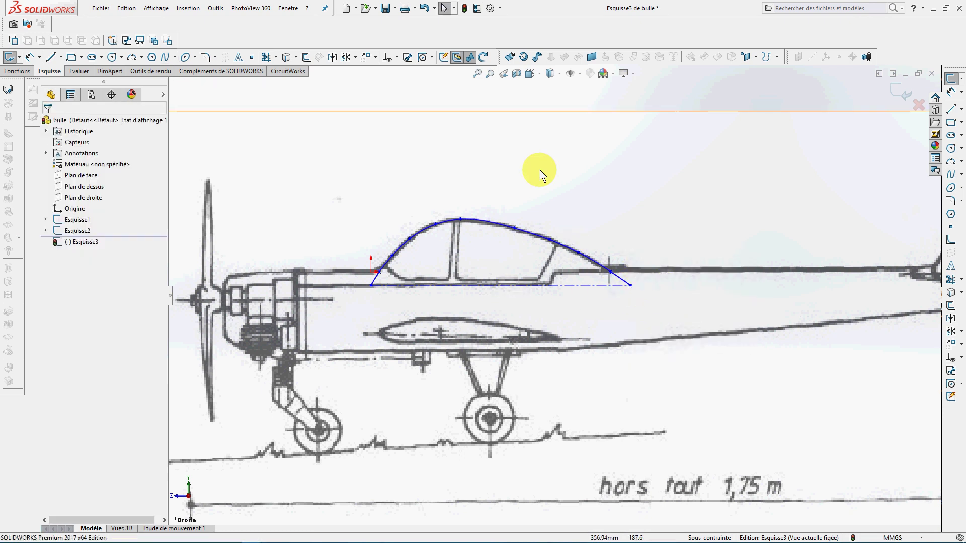
# Check the spline against the canopy outline and move its point on the rear slope to about X 434 mm, Y 36 mm
pyautogui.scroll(-5, 485, 239)
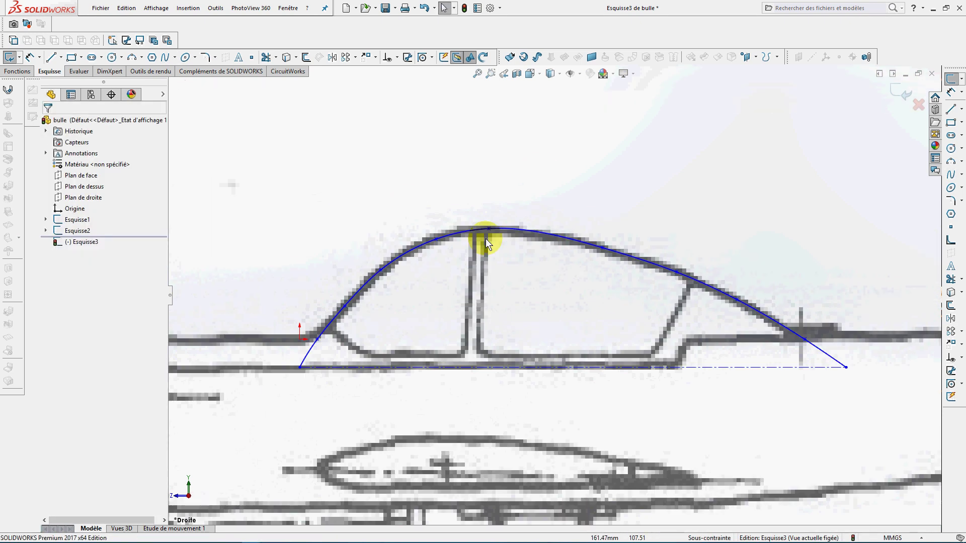
pyautogui.scroll(5, 695, 295)
pyautogui.scroll(-6, 669, 295)
pyautogui.scroll(-2, 669, 295)
pyautogui.scroll(2, 451, 304)
pyautogui.scroll(-2, 450, 303)
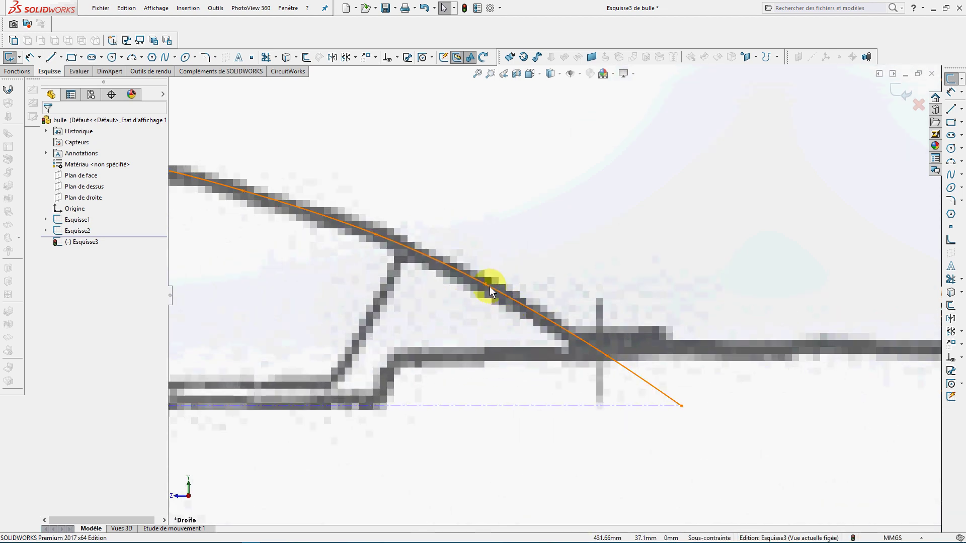
pyautogui.moveTo(485, 284)
pyautogui.mouseDown()
pyautogui.moveTo(489, 301)
pyautogui.moveTo(495, 289)
pyautogui.mouseUp()
pyautogui.scroll(6, 550, 229)
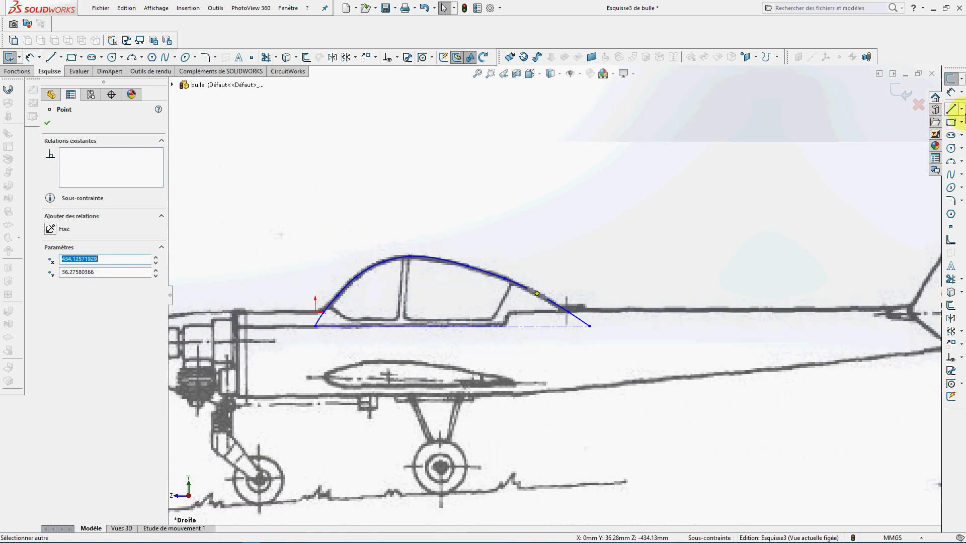
# Draw vertical construction lines from the two spline points on the canopy's front slope, above the fuselage deck, down to the horizontal base line
pyautogui.click(962, 110)
pyautogui.click(889, 121)
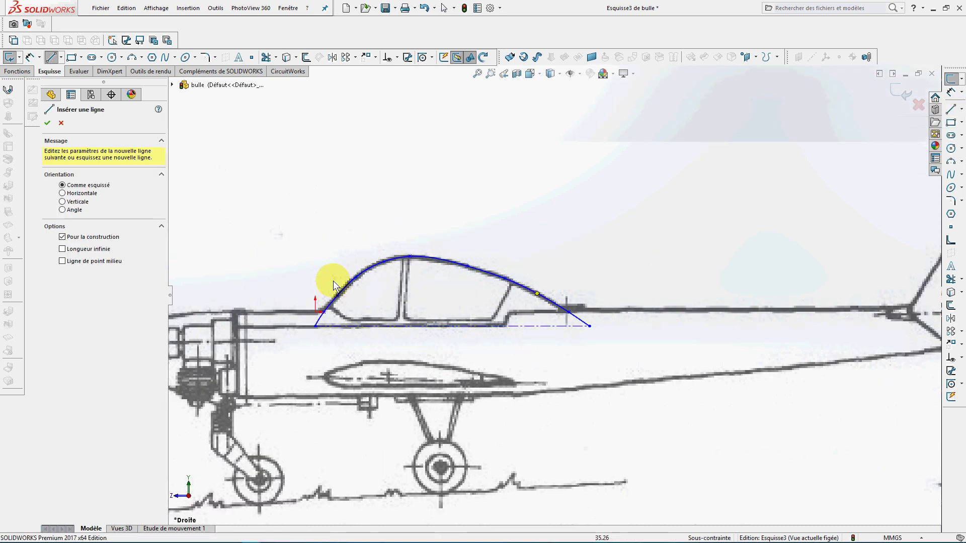
pyautogui.scroll(-4, 332, 285)
pyautogui.scroll(-2, 397, 317)
pyautogui.click(432, 312)
pyautogui.click(432, 425)
pyautogui.click(490, 370)
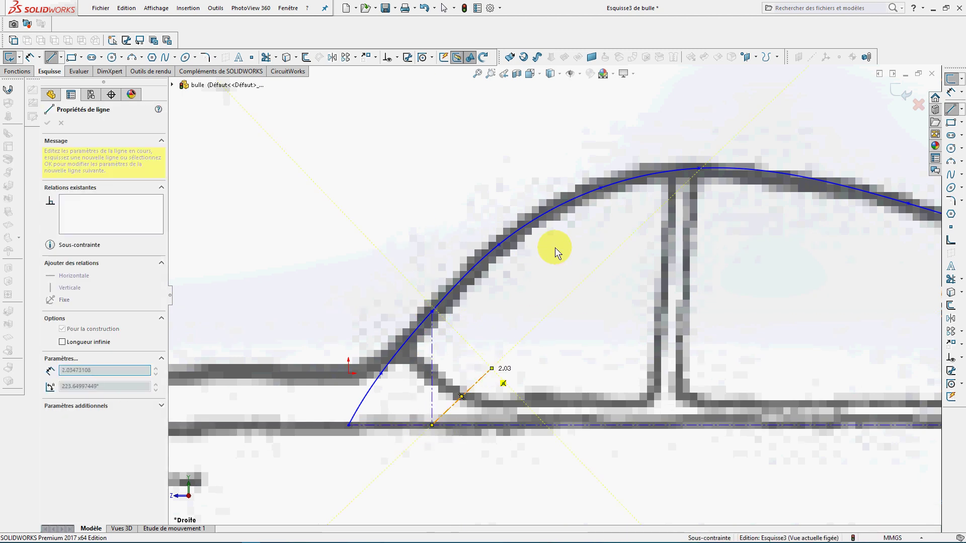
pyautogui.press('Escape')
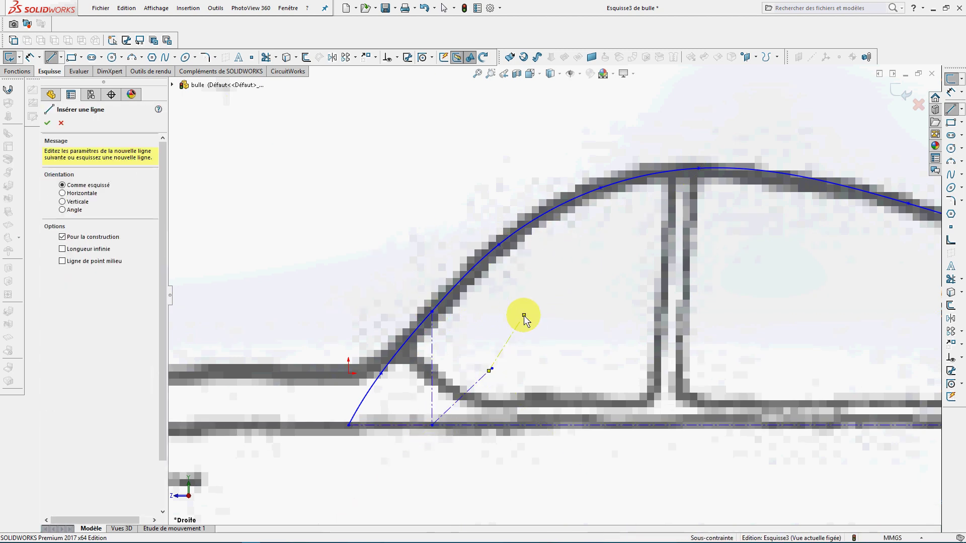
pyautogui.click(498, 246)
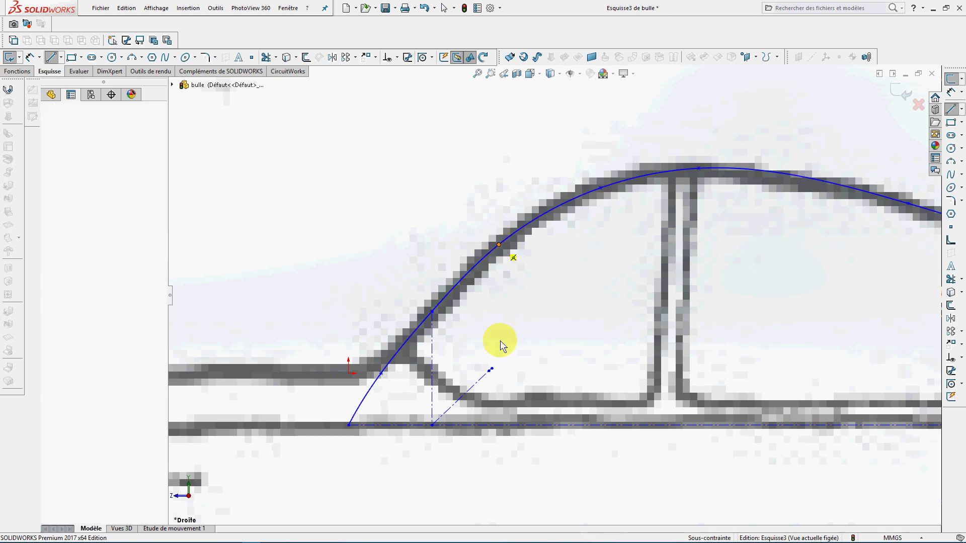
pyautogui.click(498, 426)
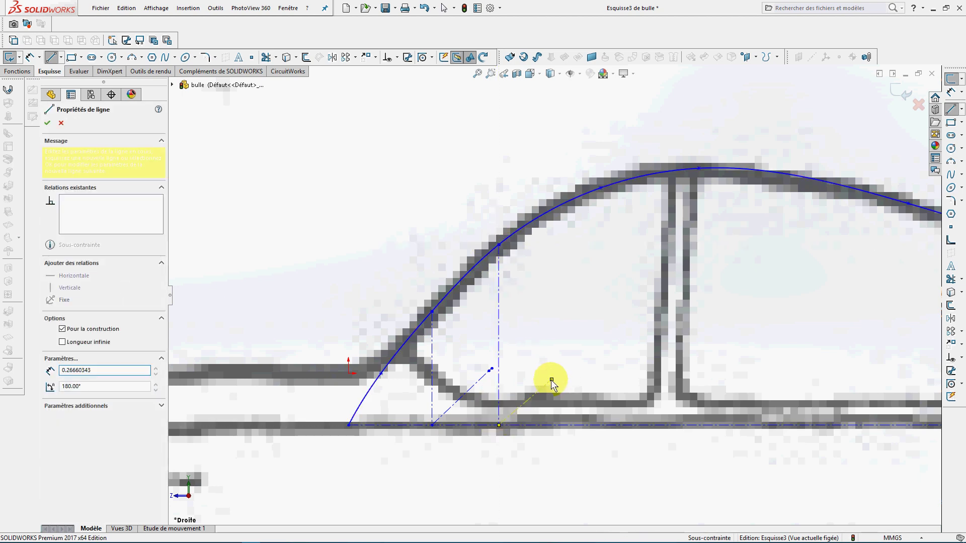
pyautogui.press('Escape')
# Delete the stray diagonal construction line rising from the foot of the first vertical line
pyautogui.click(449, 10)
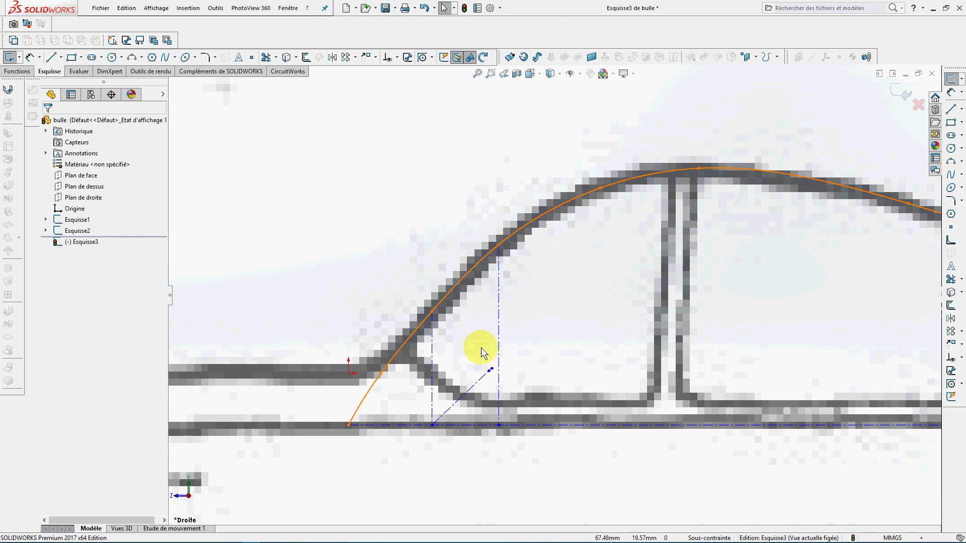
pyautogui.click(482, 376)
pyautogui.press('Delete')
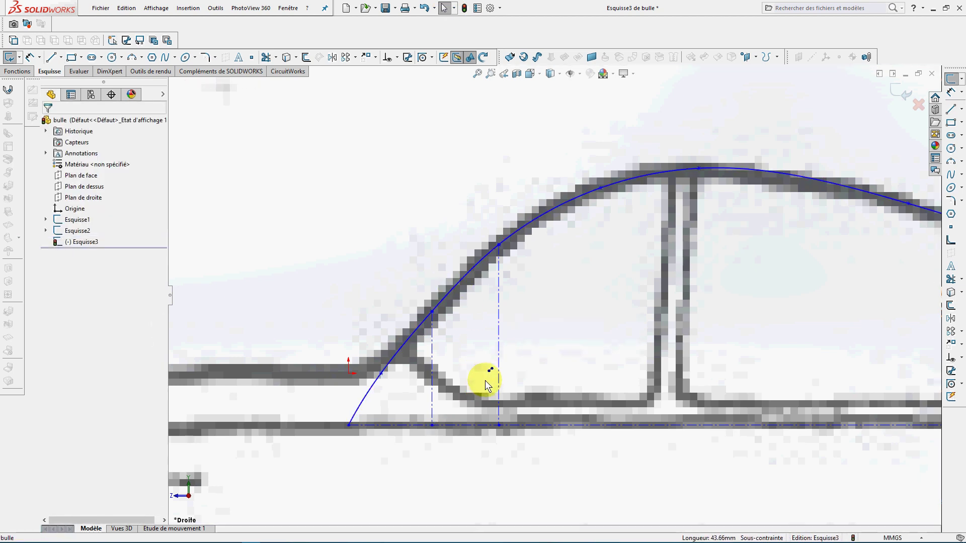
# Delete the short leftover diagonal segment between the two vertical construction lines
pyautogui.scroll(-3, 490, 371)
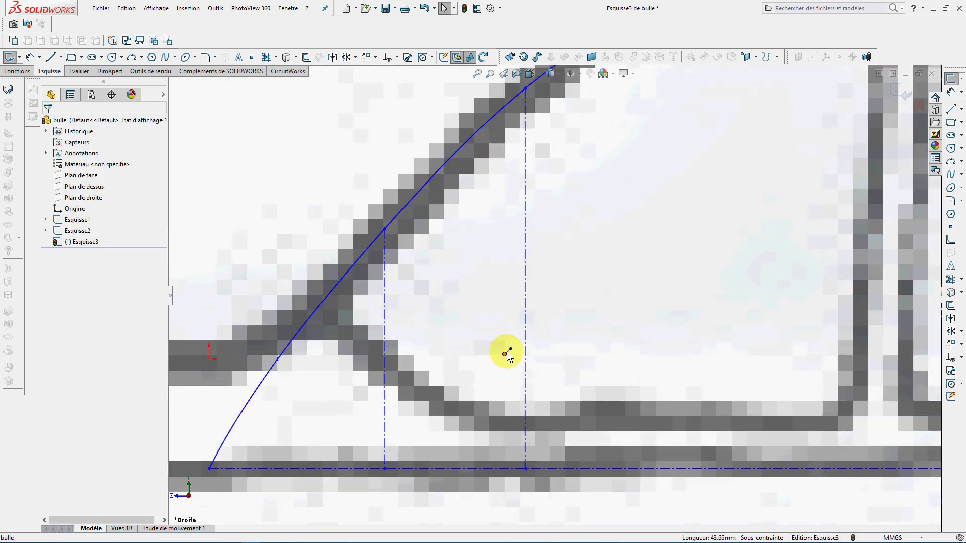
pyautogui.scroll(-2, 507, 353)
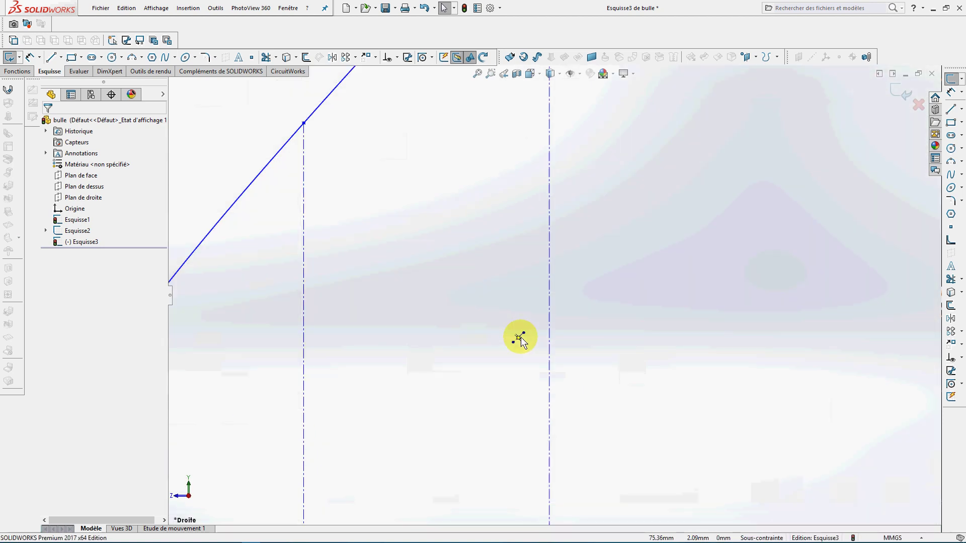
pyautogui.click(520, 338)
pyautogui.press('Delete')
pyautogui.scroll(9, 537, 286)
pyautogui.scroll(6, 553, 291)
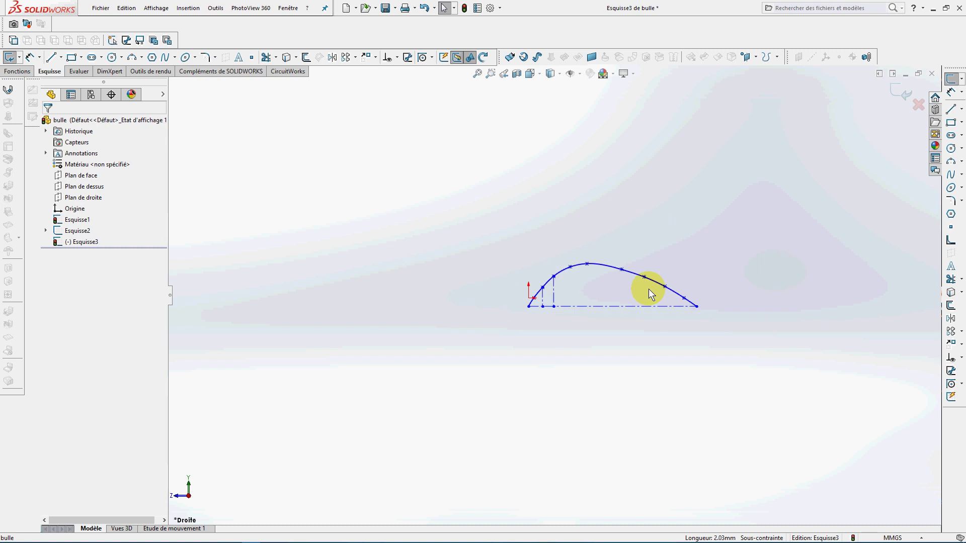
# Undo the deletion of the short segment and exit the sketch
pyautogui.click(424, 9)
pyautogui.click(425, 8)
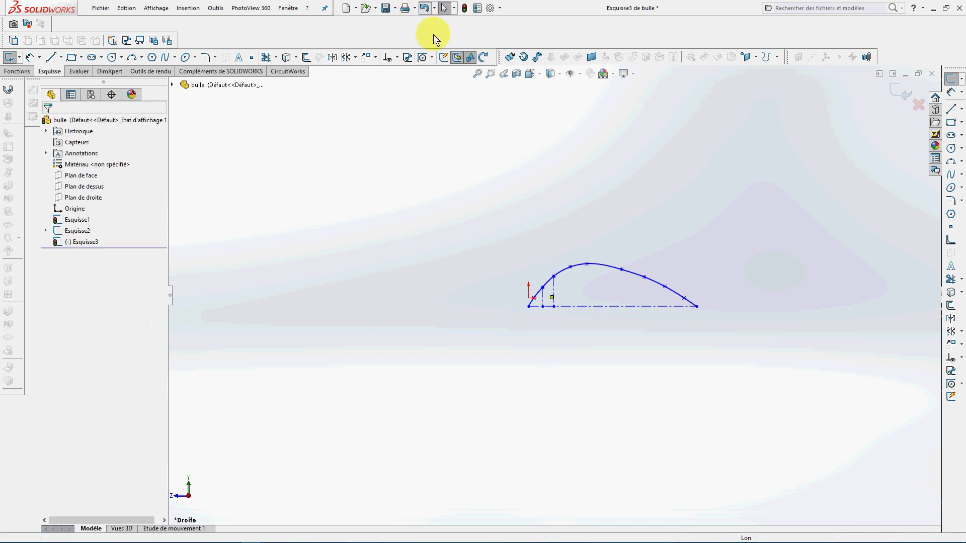
pyautogui.scroll(4, 656, 321)
pyautogui.scroll(-3, 656, 321)
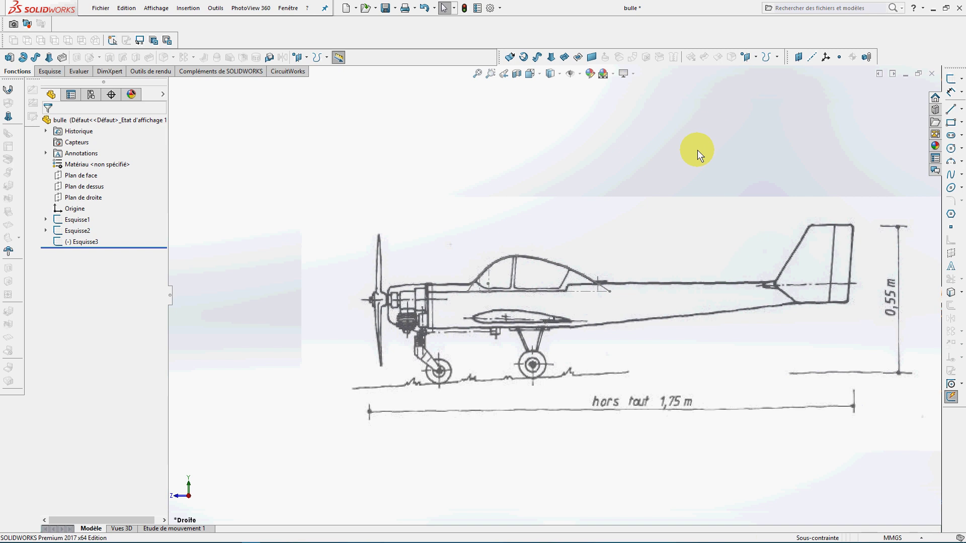
# Reopen Esquisse3 for editing and delete the short stray segment between the two vertical construction lines
pyautogui.click(83, 243)
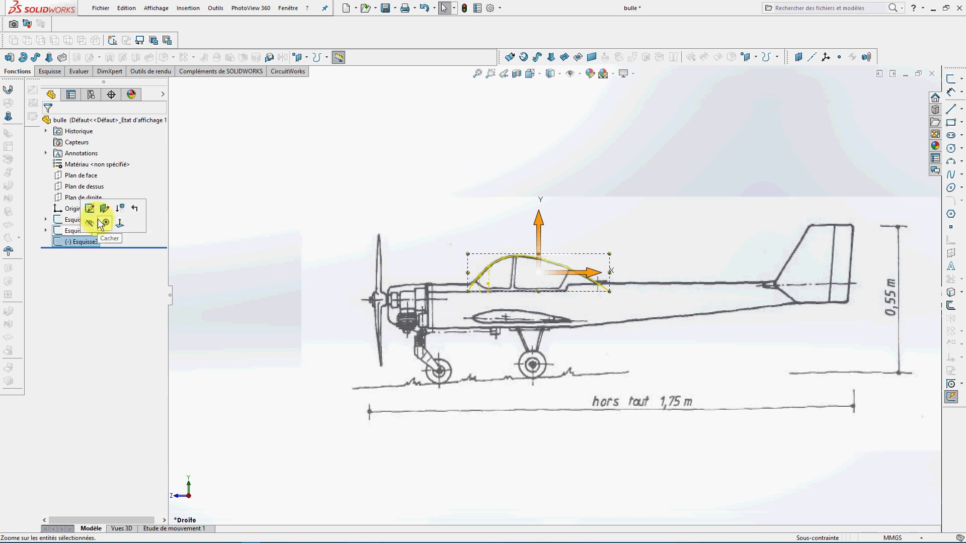
pyautogui.click(93, 210)
pyautogui.scroll(-10, 526, 276)
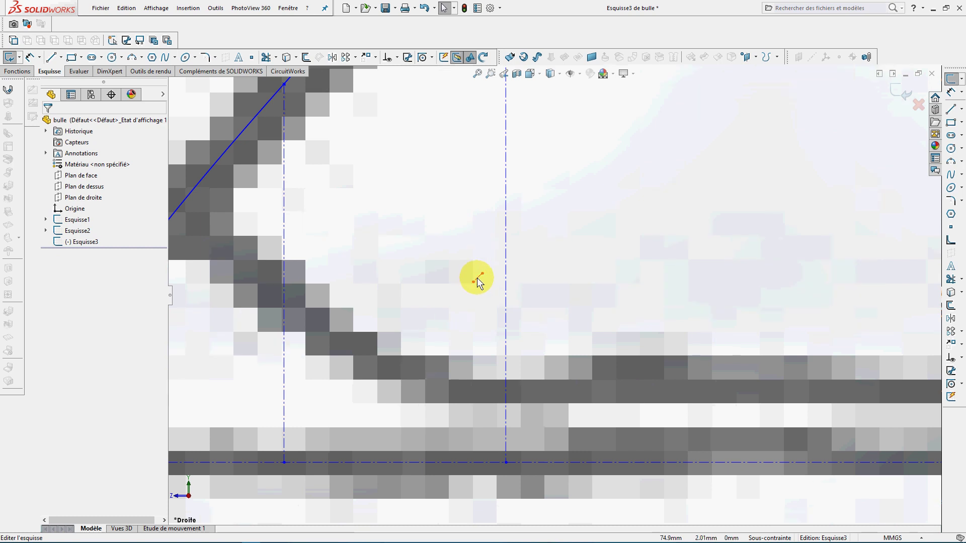
pyautogui.scroll(3, 476, 278)
pyautogui.scroll(5, 523, 271)
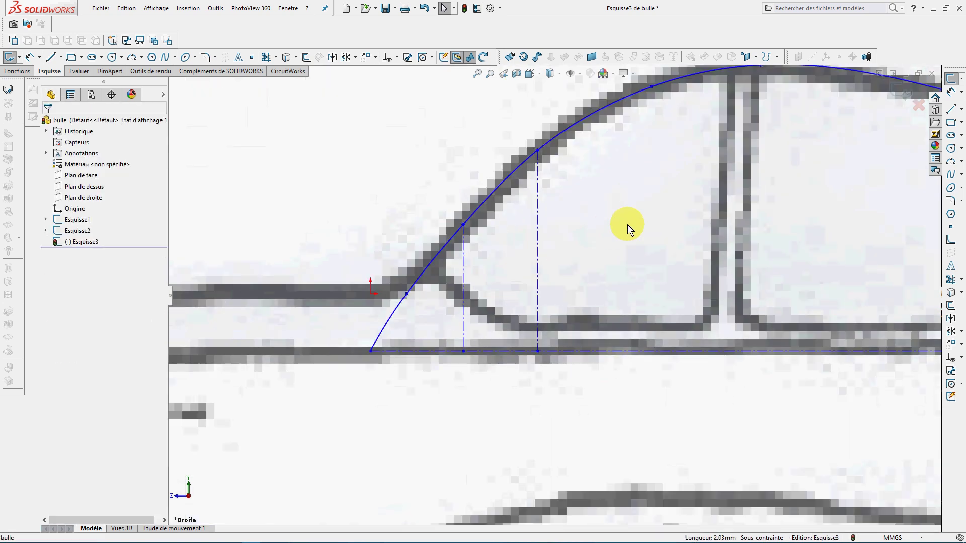
# Draw vertical construction lines to the base line from the spline points just before, at and just behind the canopy's peak
pyautogui.click(961, 111)
pyautogui.click(931, 123)
pyautogui.click(601, 196)
pyautogui.click(600, 322)
pyautogui.press('Escape')
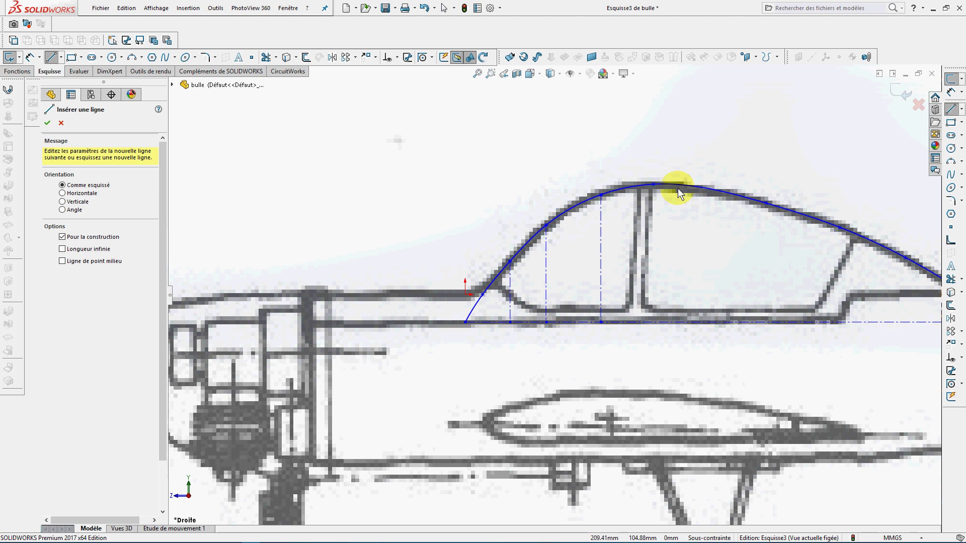
pyautogui.click(653, 185)
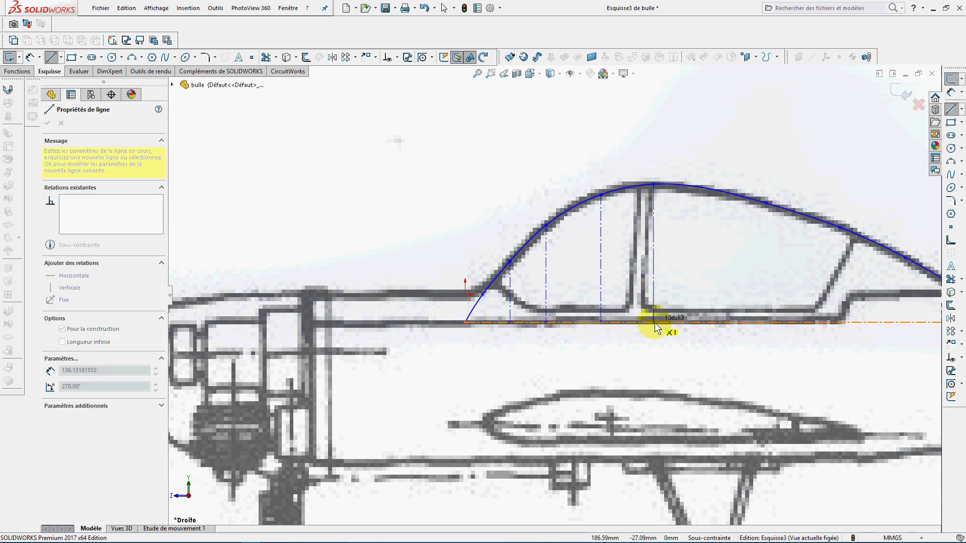
pyautogui.click(653, 322)
pyautogui.press('Escape')
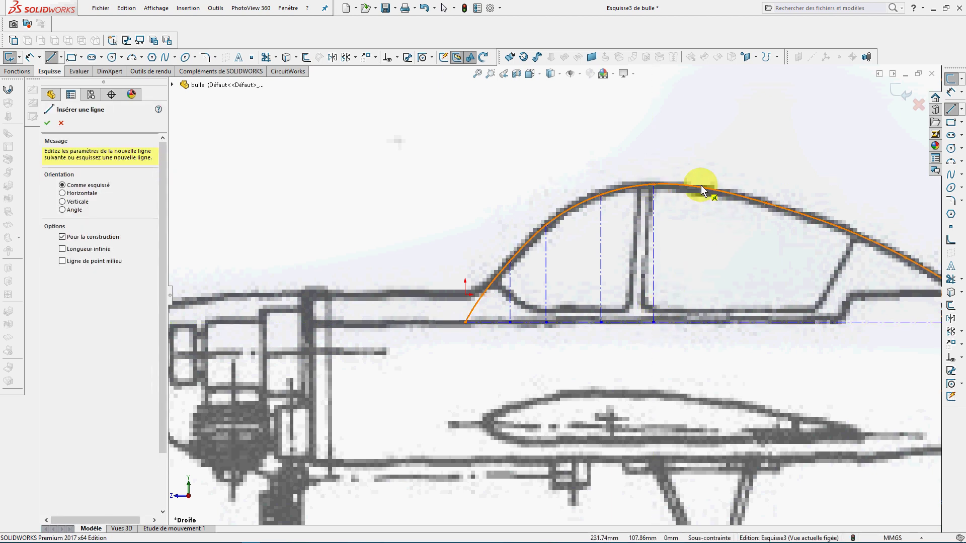
pyautogui.click(765, 202)
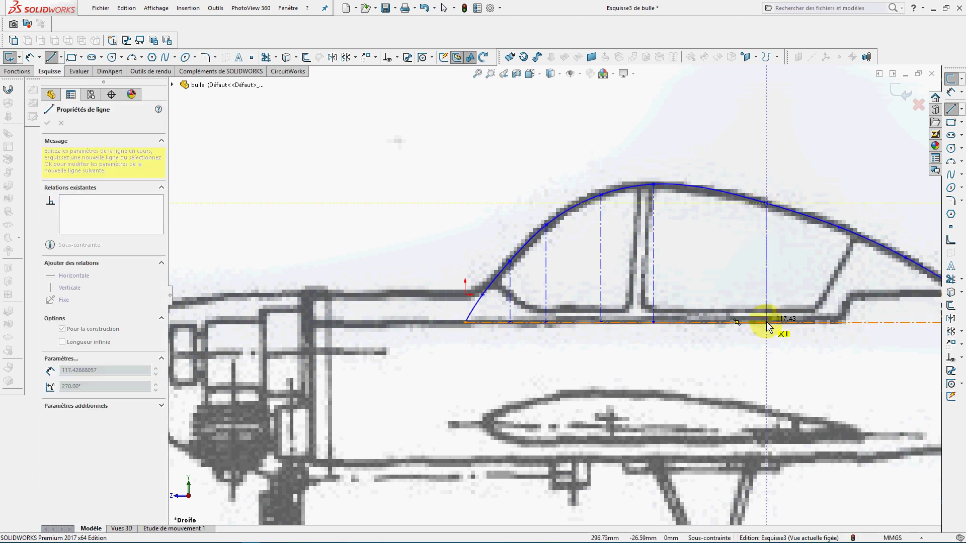
pyautogui.doubleClick(767, 323)
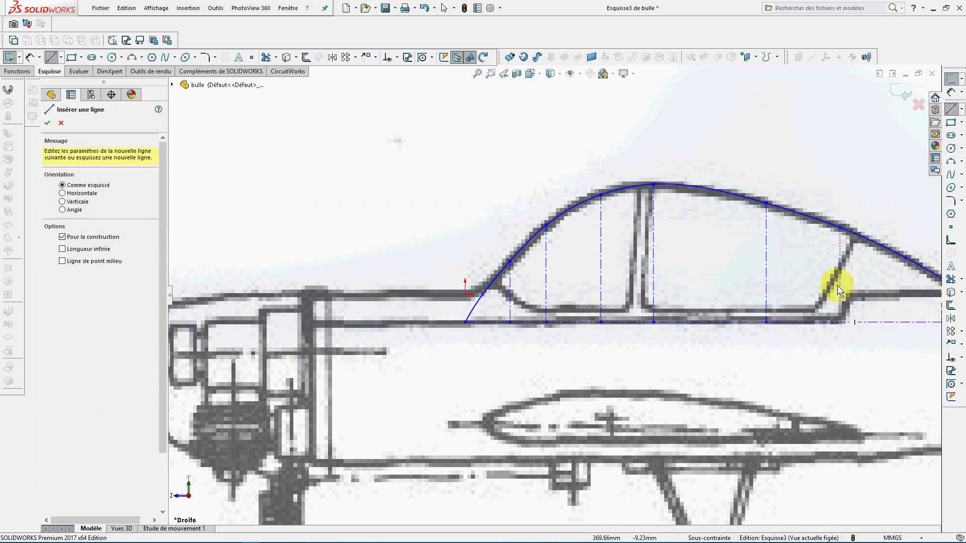
# Draw vertical construction lines to the base line from the next two spline points on the canopy's rear slope
pyautogui.scroll(-4, 830, 270)
pyautogui.scroll(4, 556, 300)
pyautogui.scroll(3, 554, 296)
pyautogui.scroll(1, 476, 324)
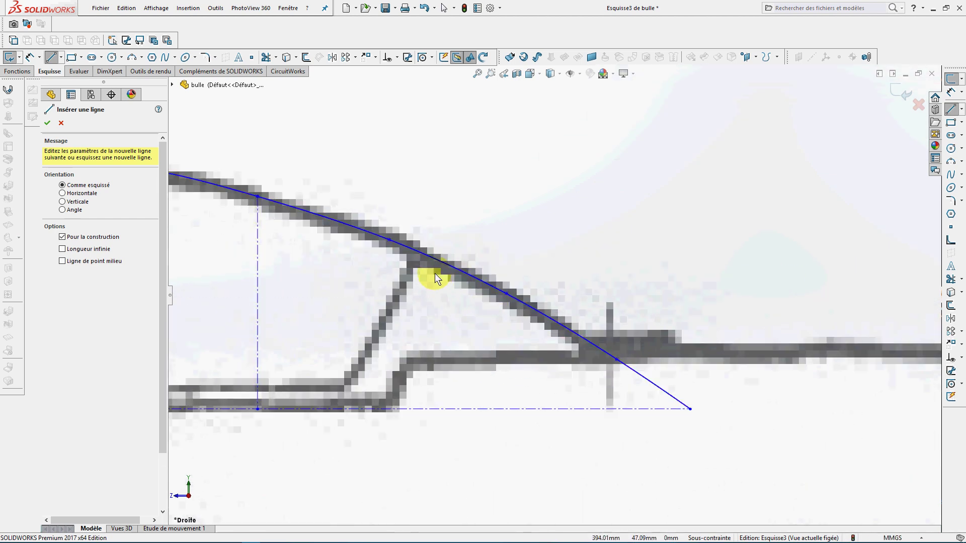
pyautogui.click(389, 241)
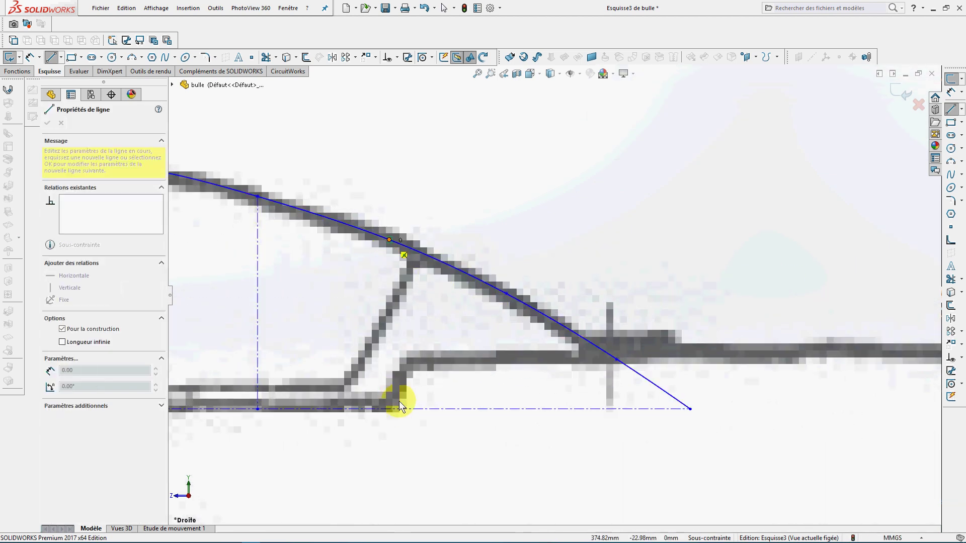
pyautogui.doubleClick(390, 409)
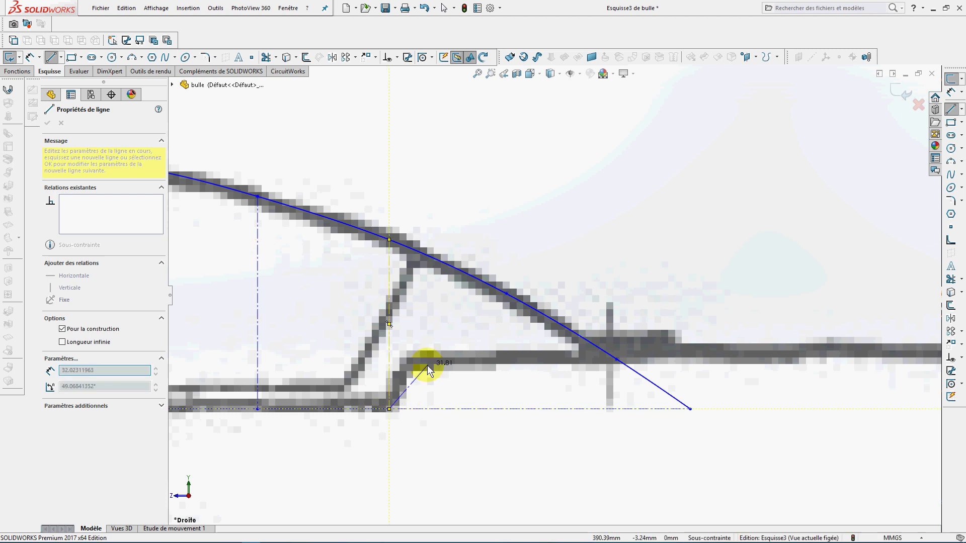
pyautogui.click(506, 294)
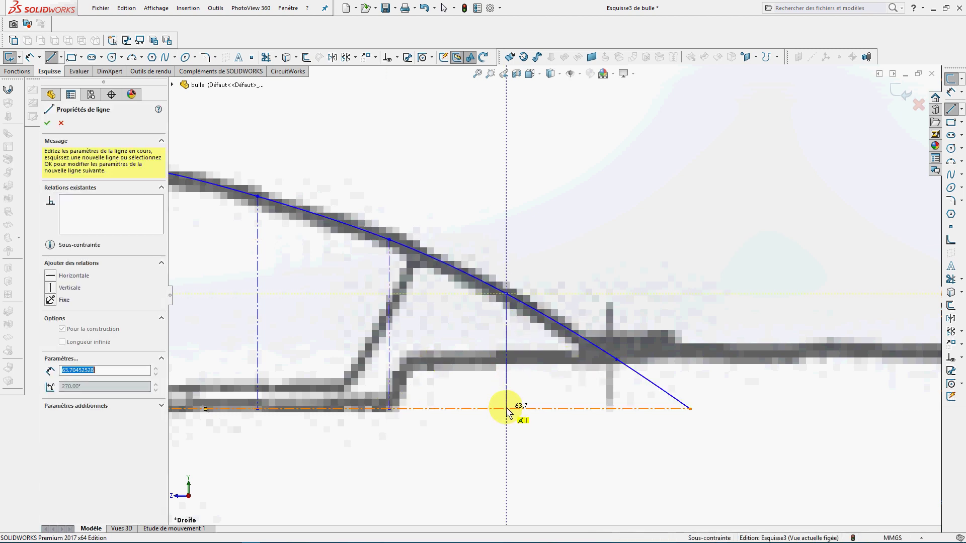
pyautogui.doubleClick(506, 409)
# Draw a vertical construction line to the base line from the last inner spline point, where the canopy meets the rear fuselage
pyautogui.scroll(8, 574, 344)
pyautogui.scroll(-2, 575, 344)
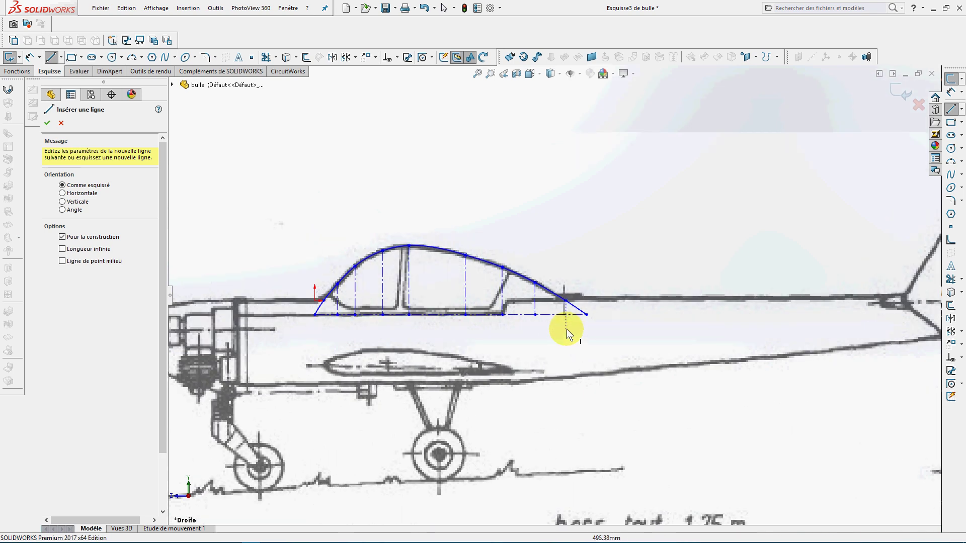
pyautogui.scroll(-1, 567, 329)
pyautogui.scroll(-3, 568, 306)
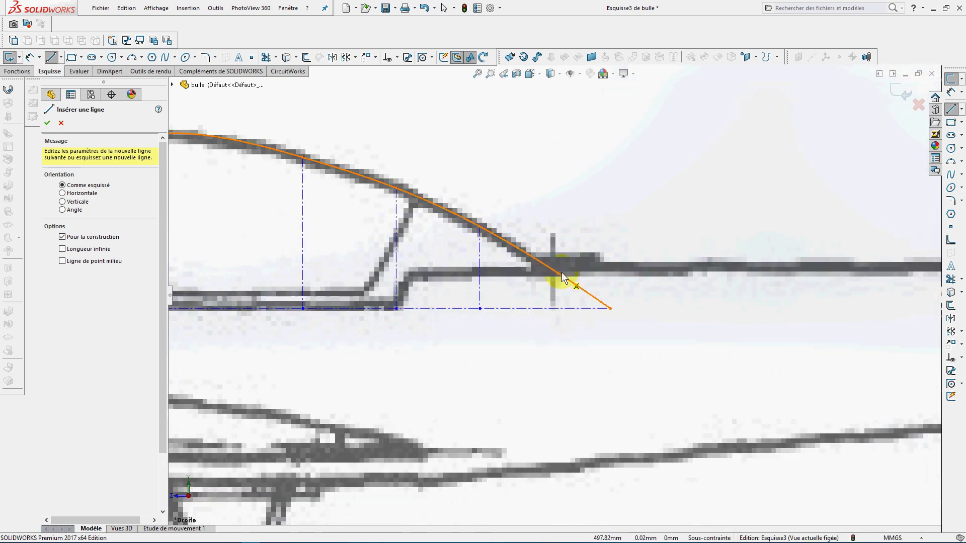
pyautogui.click(559, 274)
pyautogui.doubleClick(559, 307)
pyautogui.scroll(3, 599, 280)
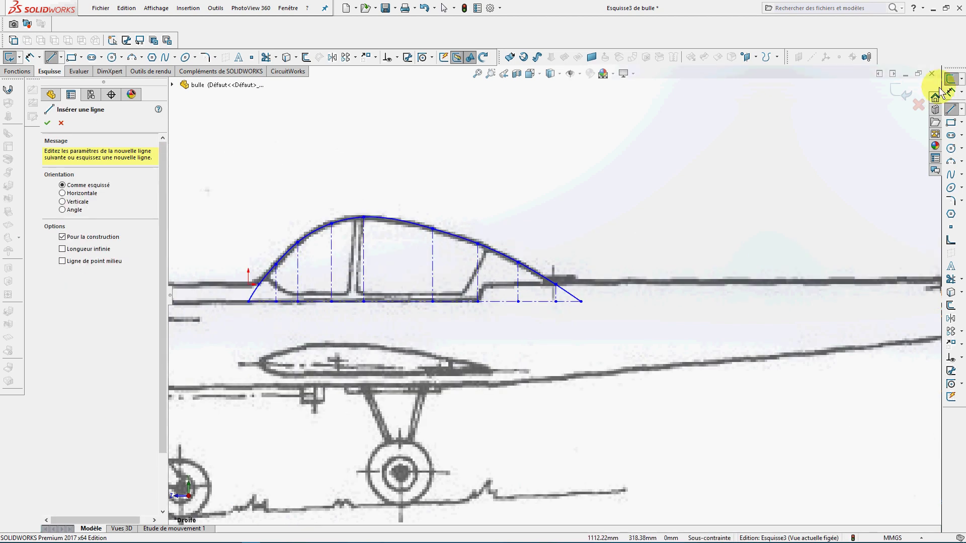
# Exit the canopy profile sketch and show the aircraft from the top
pyautogui.click(903, 95)
pyautogui.press('f')
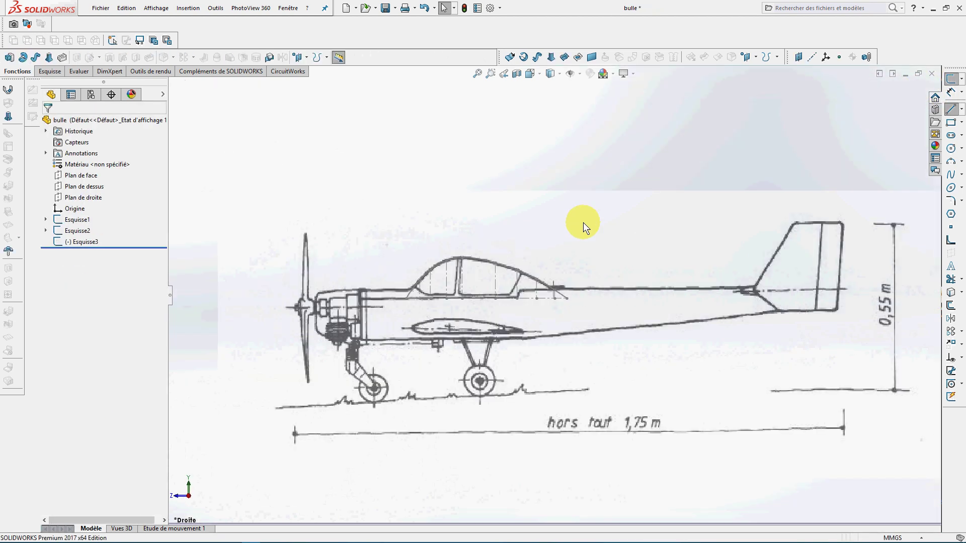
pyautogui.click(541, 74)
pyautogui.click(545, 103)
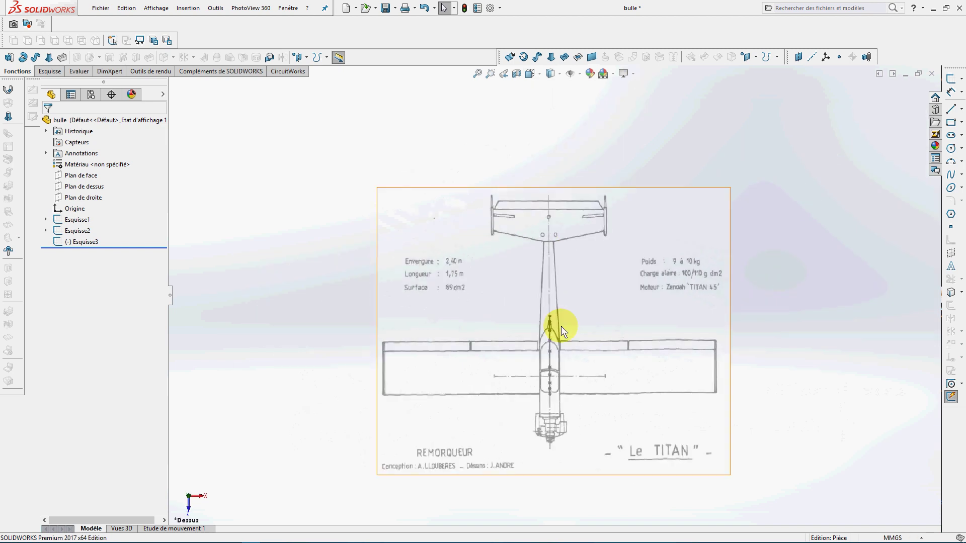
# Examine the canopy's outline on the top-view plan against the profile sketch along the centreline
pyautogui.scroll(-5, 550, 310)
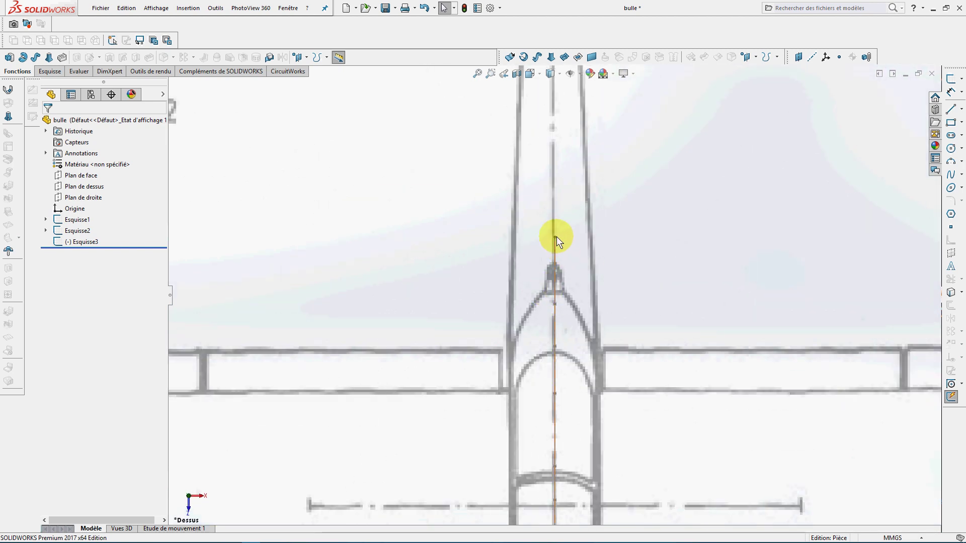
pyautogui.scroll(4, 574, 470)
pyautogui.scroll(-3, 563, 420)
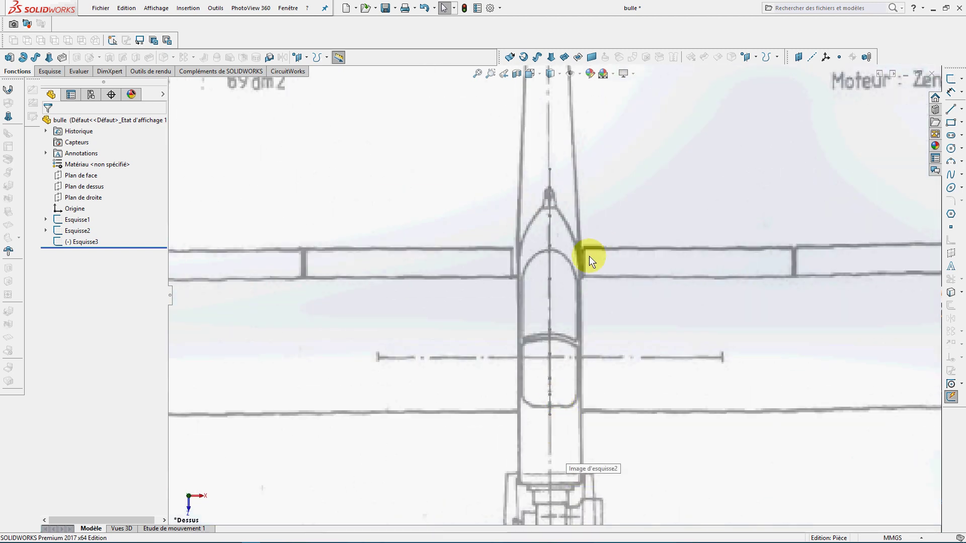
pyautogui.scroll(4, 579, 252)
pyautogui.scroll(-4, 580, 252)
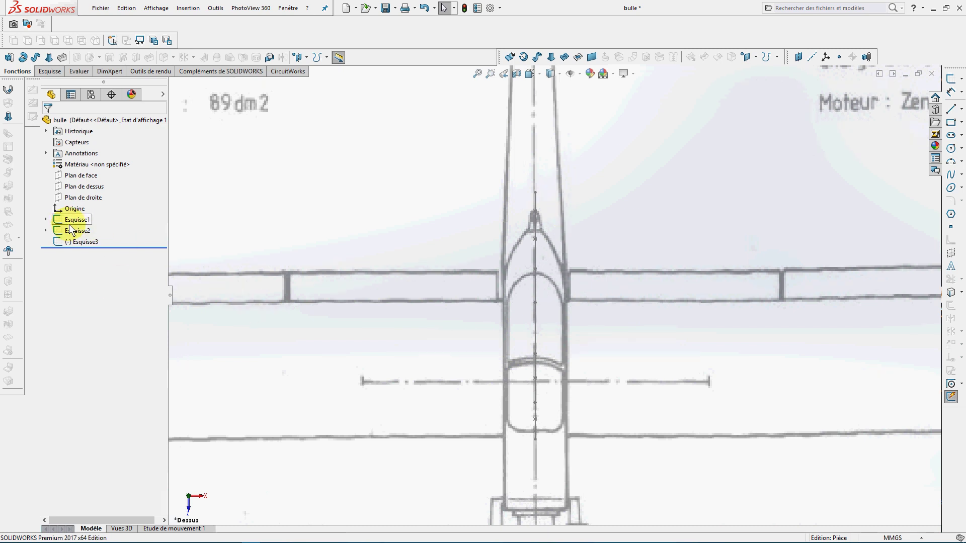
pyautogui.click(89, 187)
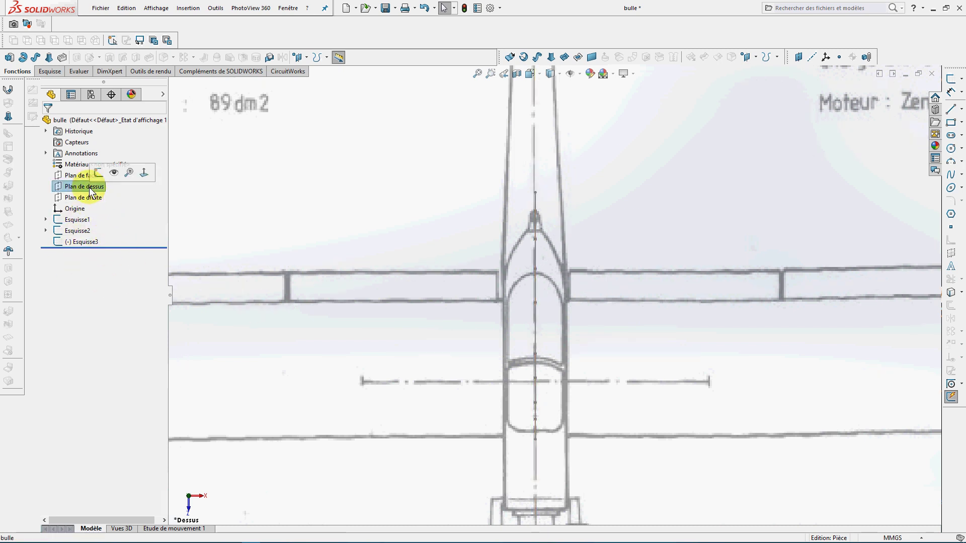
pyautogui.click(500, 207)
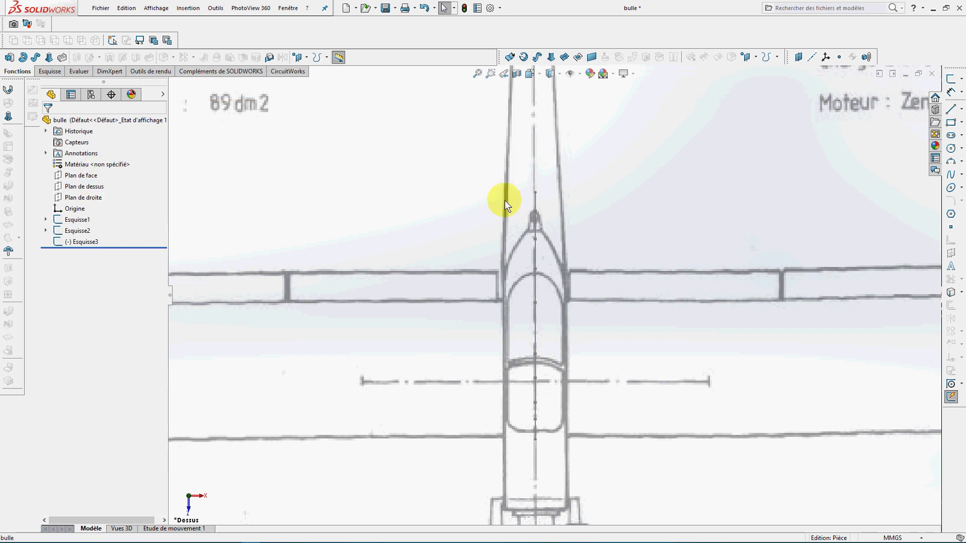
# Create a reference plane parallel to Plan de dessus through the rear endpoint of the canopy profile spline
pyautogui.scroll(6, 460, 195)
pyautogui.press('Up')
pyautogui.press('Up')
pyautogui.press('Up')
pyautogui.press('Up')
pyautogui.press('Up')
pyautogui.press('Up')
pyautogui.press('Up')
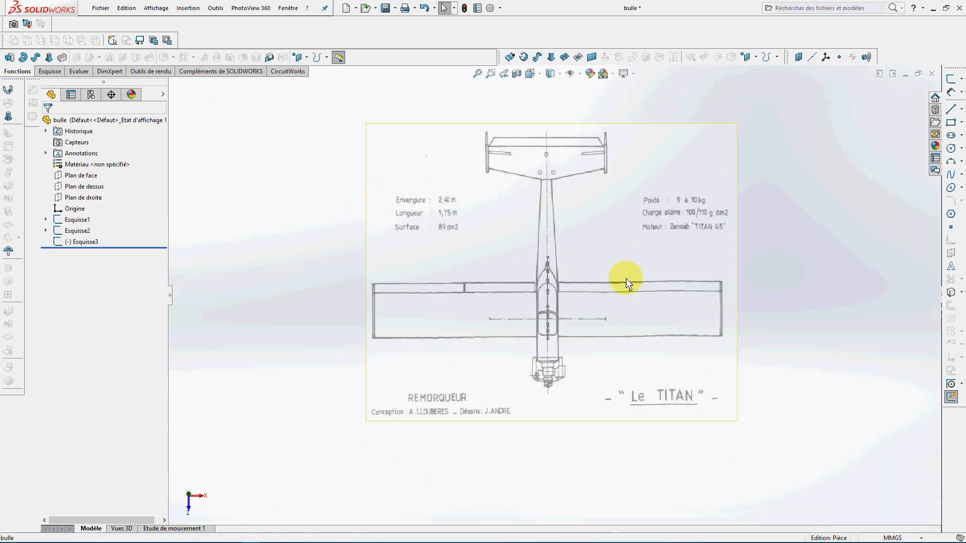
pyautogui.press('Left')
pyautogui.press('Left')
pyautogui.press('Left')
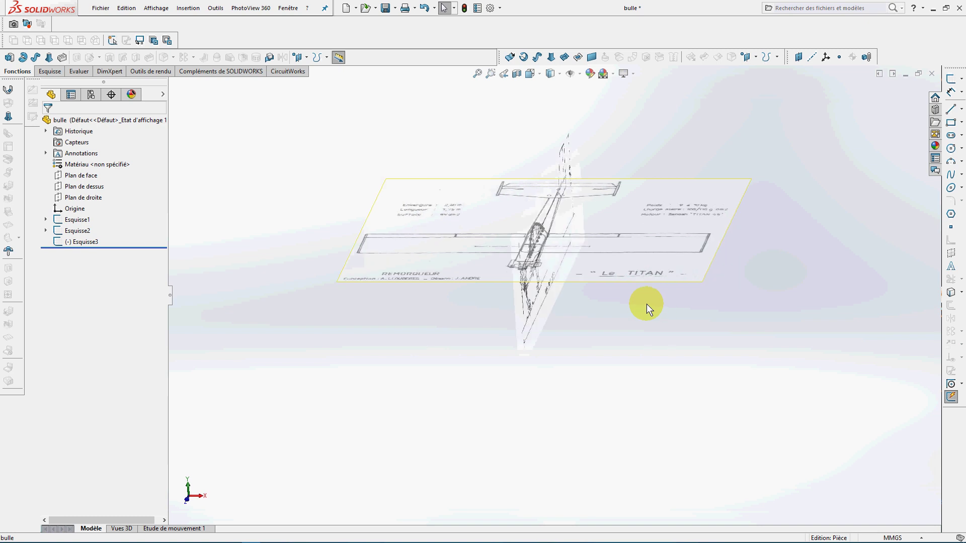
pyautogui.scroll(-8, 543, 220)
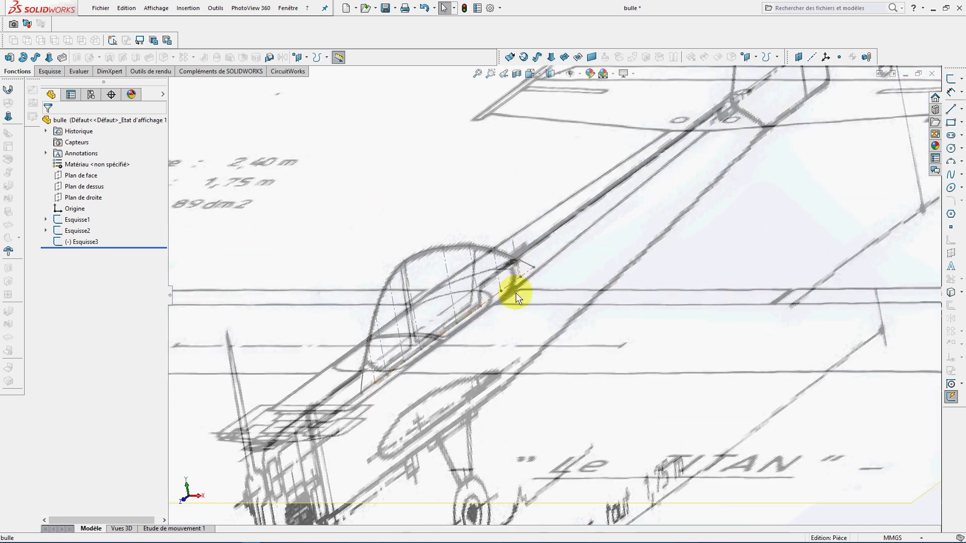
pyautogui.click(76, 187)
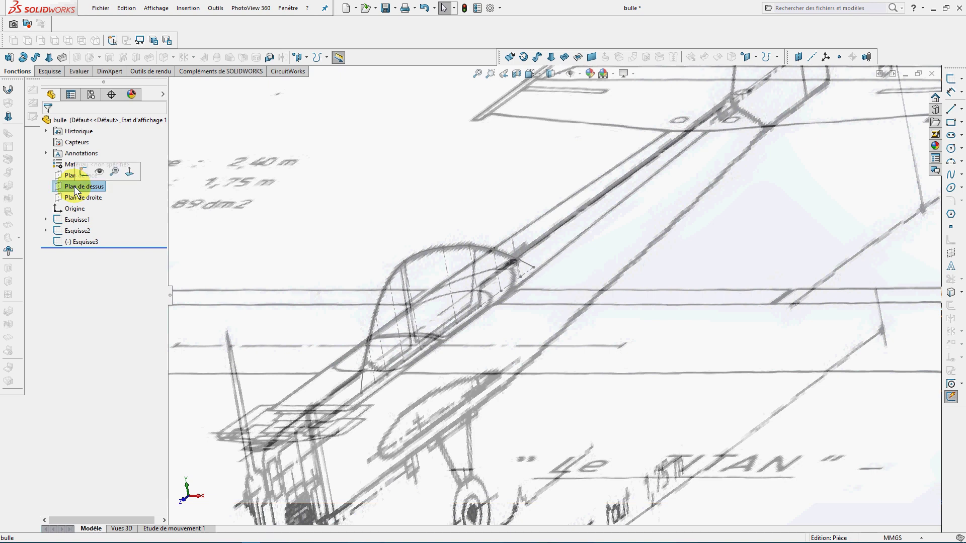
pyautogui.click(188, 8)
pyautogui.moveTo(233, 136)
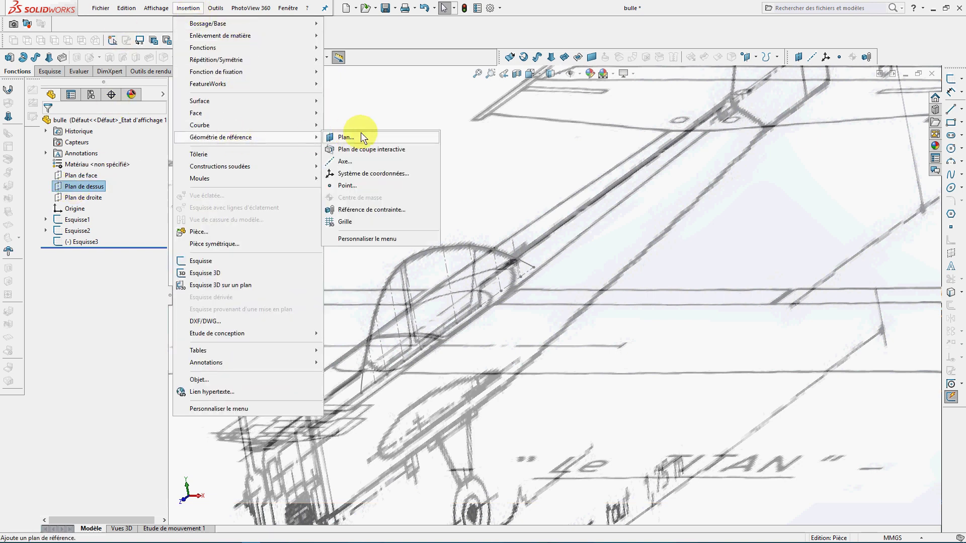
pyautogui.click(354, 133)
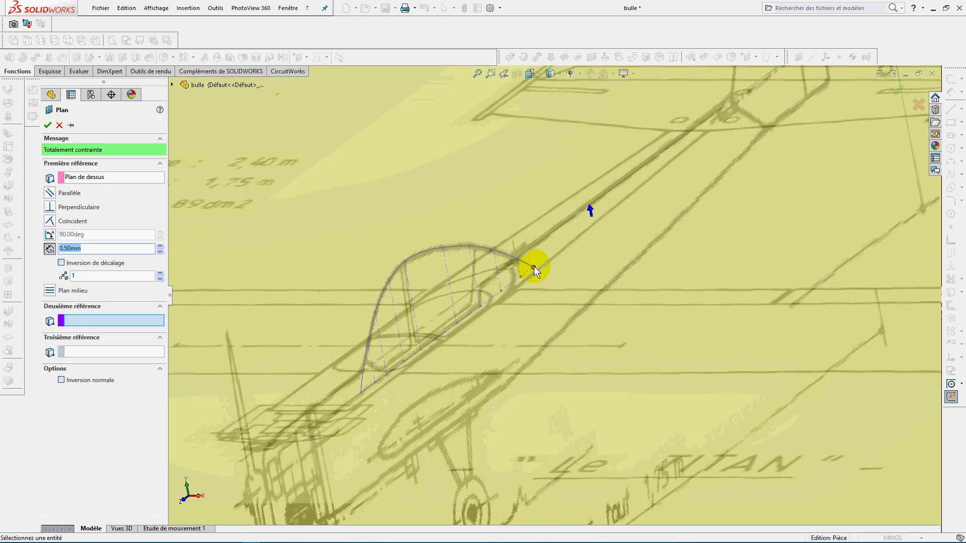
pyautogui.click(534, 266)
pyautogui.scroll(5, 542, 312)
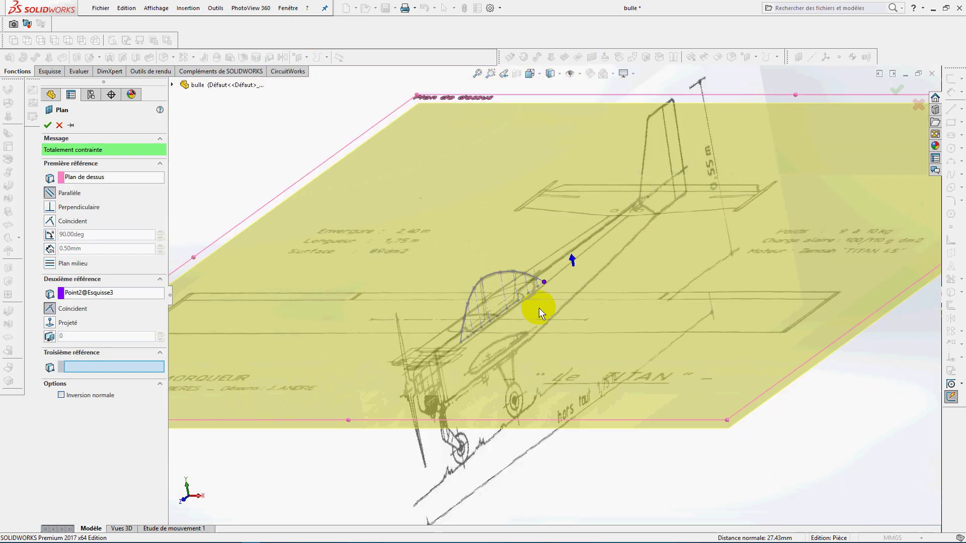
pyautogui.click(47, 125)
# Start a sketch on the new plane in top view and draw a horizontal construction line outward past the fuselage side from the rearmost profile station
pyautogui.scroll(-3, 523, 286)
pyautogui.scroll(5, 579, 302)
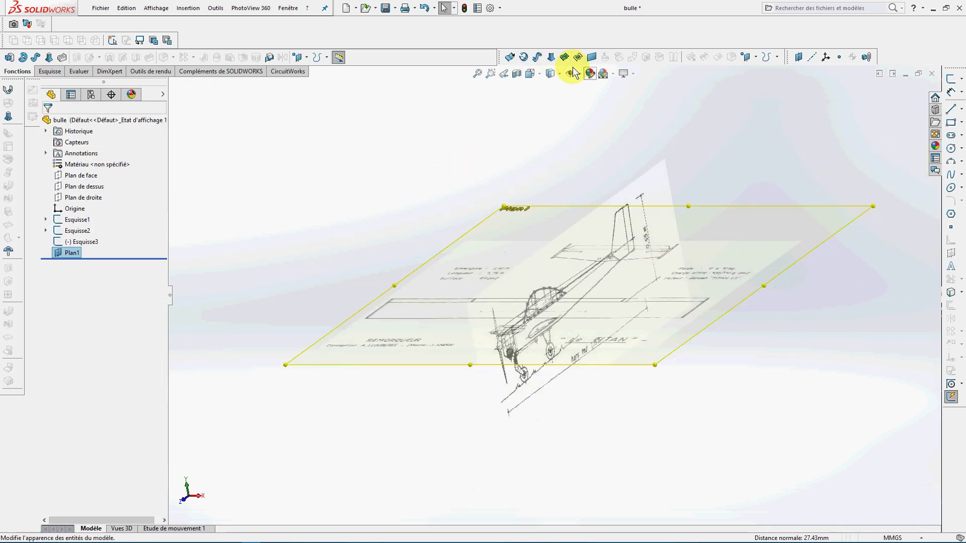
pyautogui.click(530, 73)
pyautogui.click(550, 99)
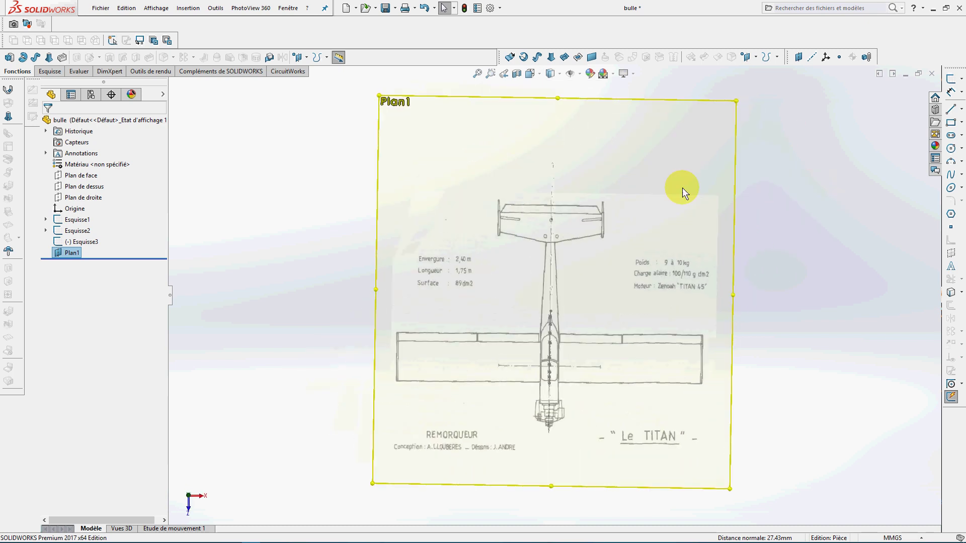
pyautogui.click(962, 109)
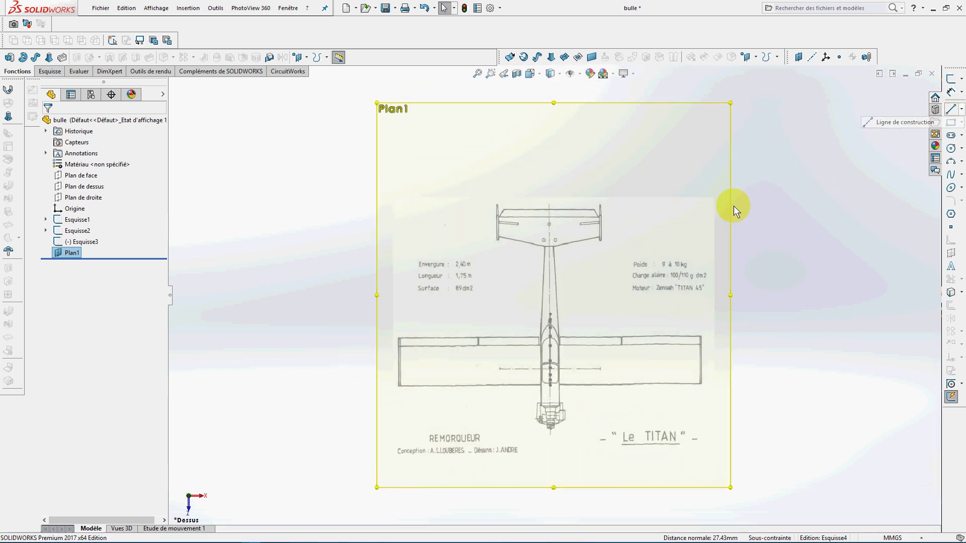
pyautogui.click(894, 122)
pyautogui.scroll(-8, 539, 311)
pyautogui.moveTo(547, 360); pyautogui.dragTo(547, 373, button='middle')
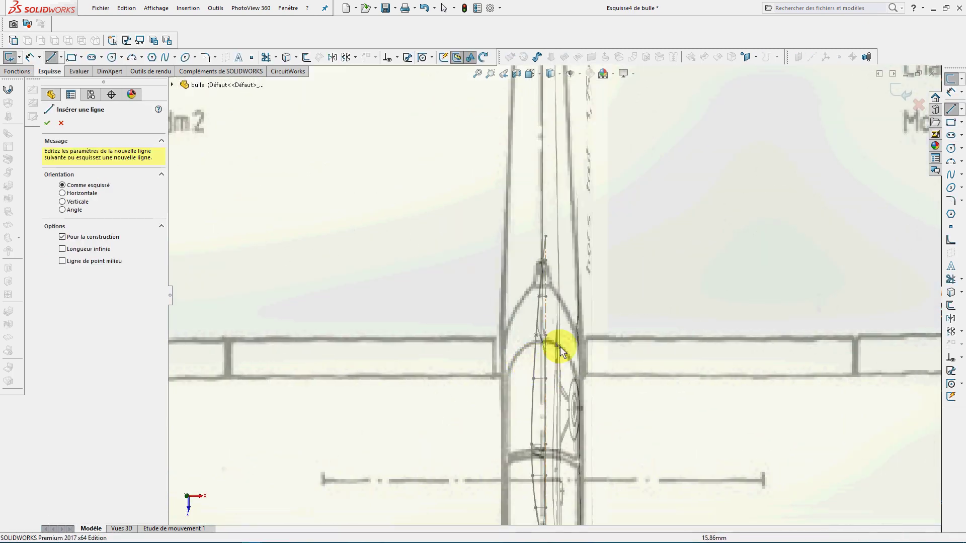
pyautogui.click(545, 297)
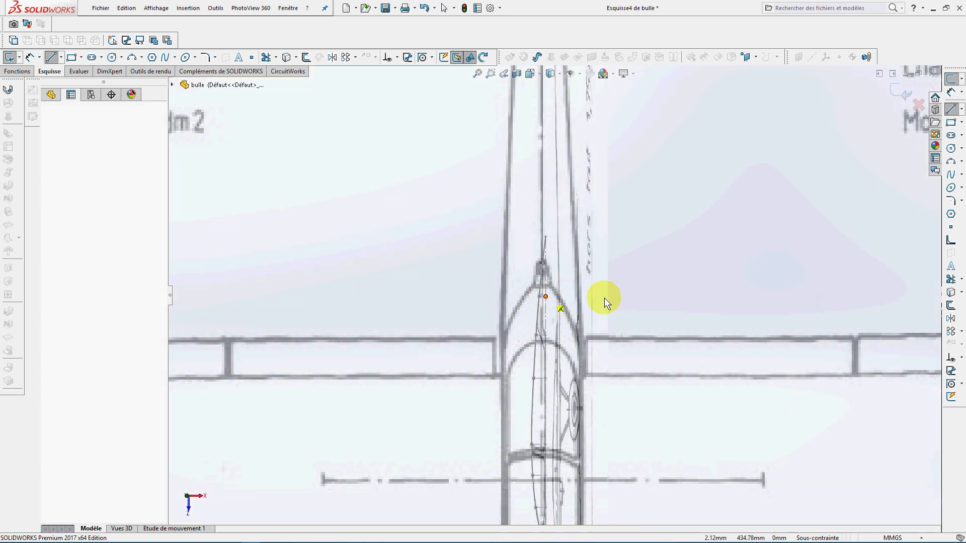
pyautogui.click(629, 297)
pyautogui.press('Escape')
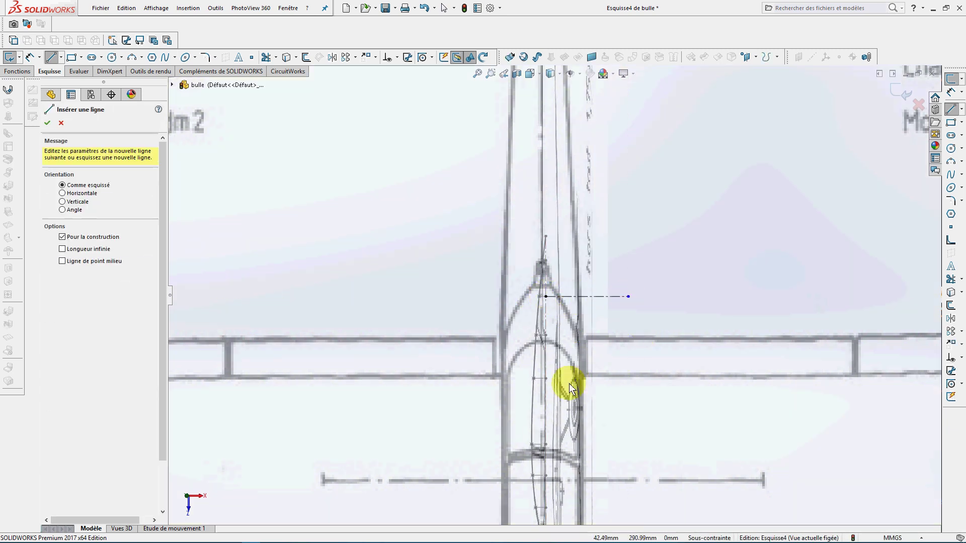
# Draw horizontal construction lines past the fuselage side from the next two profile stations forward of the rearmost one
pyautogui.click(546, 336)
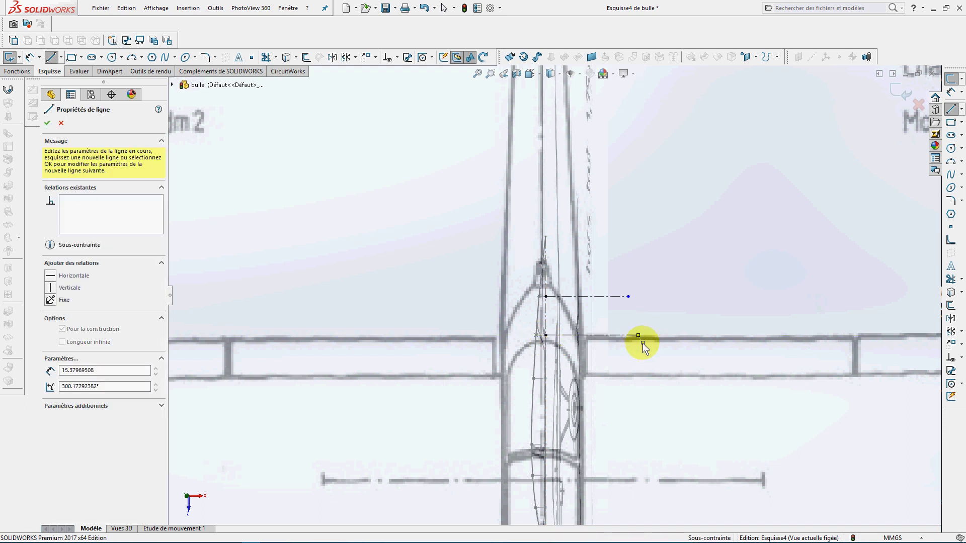
pyautogui.click(642, 343)
pyautogui.press('Escape')
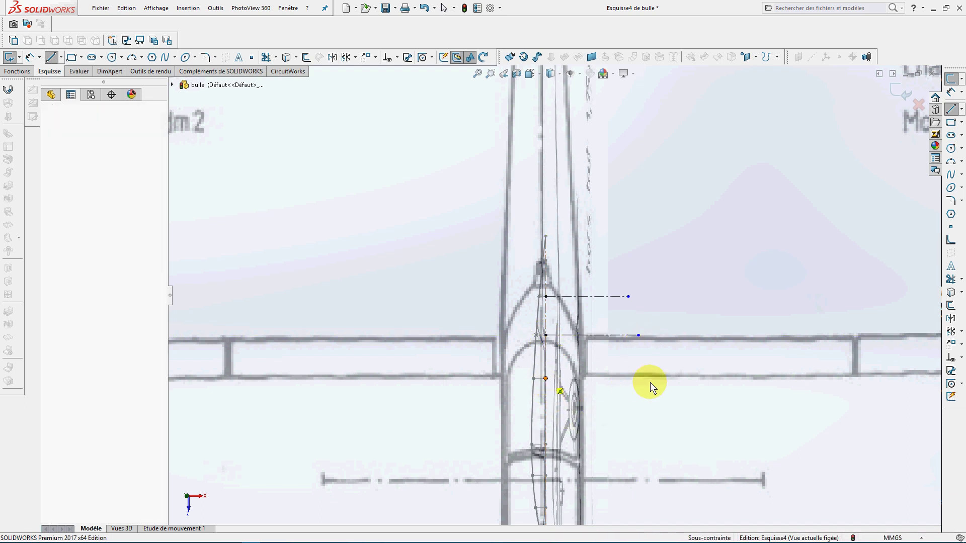
pyautogui.click(645, 379)
pyautogui.press('Escape')
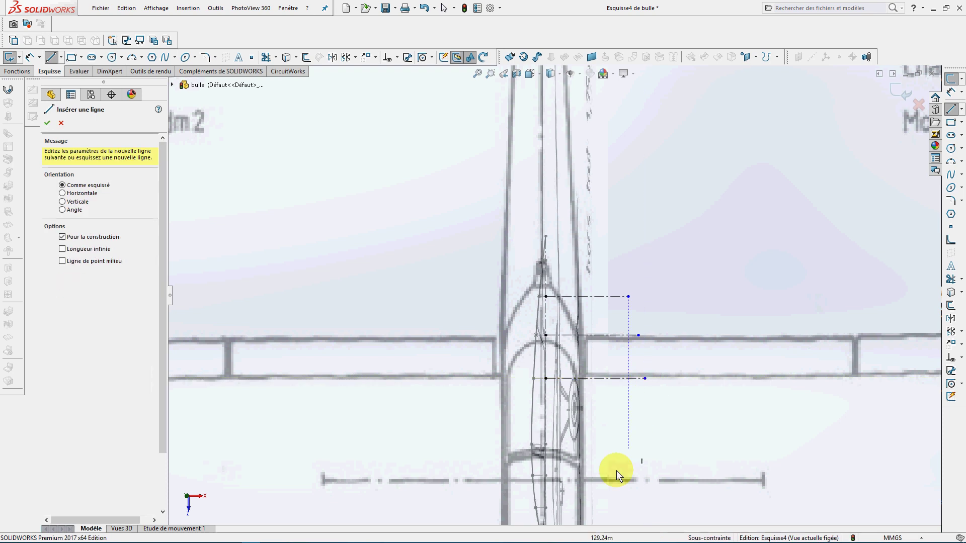
# Draw horizontal construction lines outward from the centreline at the two profile stations around the canopy's middle frame
pyautogui.click(546, 445)
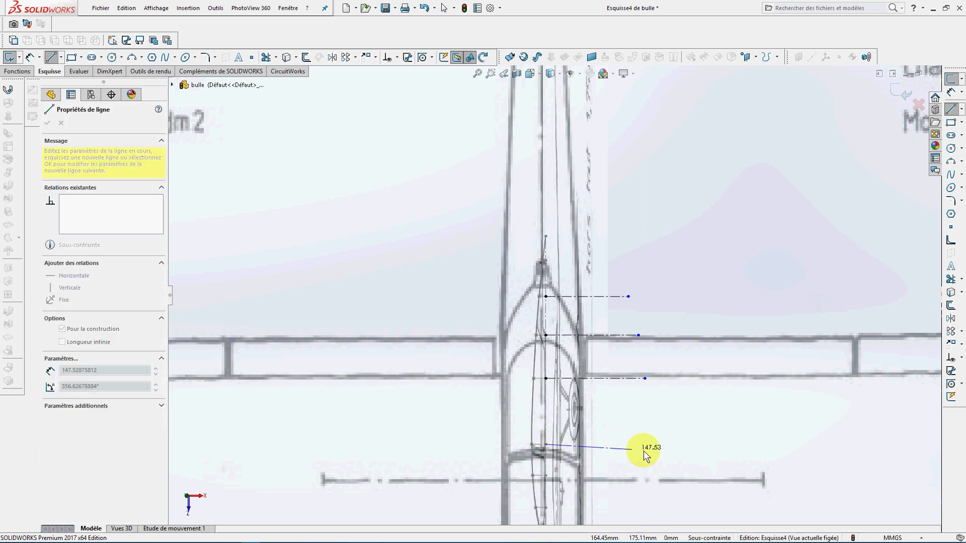
pyautogui.click(642, 445)
pyautogui.press('Escape')
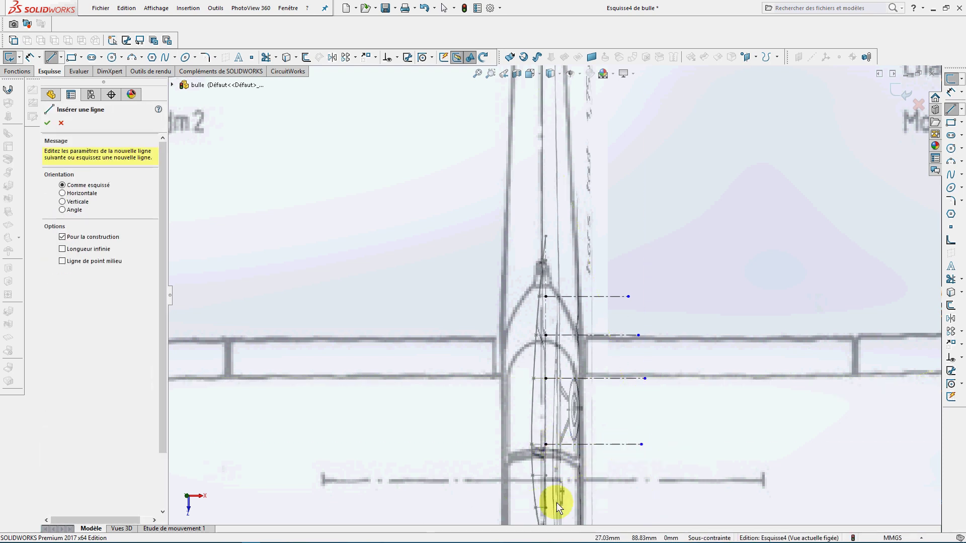
pyautogui.click(546, 476)
pyautogui.click(634, 476)
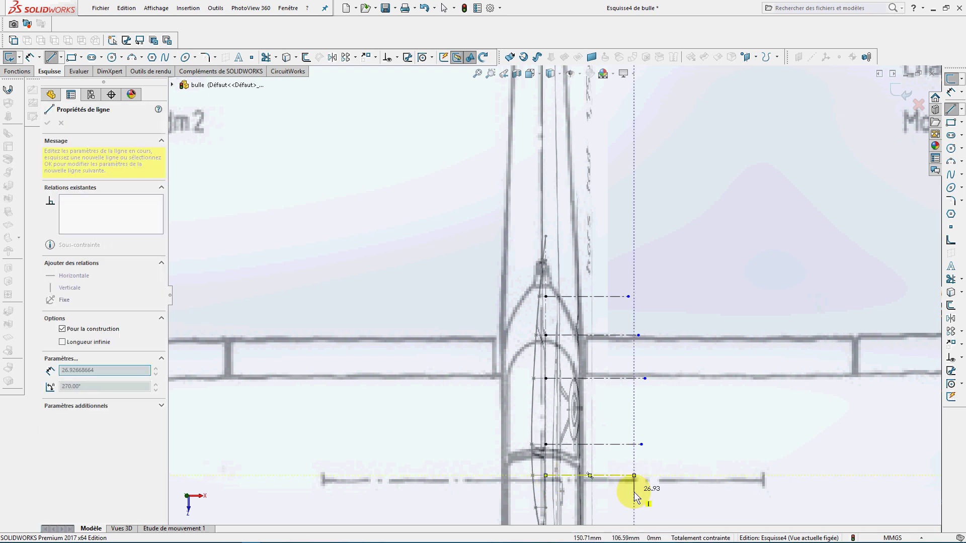
pyautogui.press('Escape')
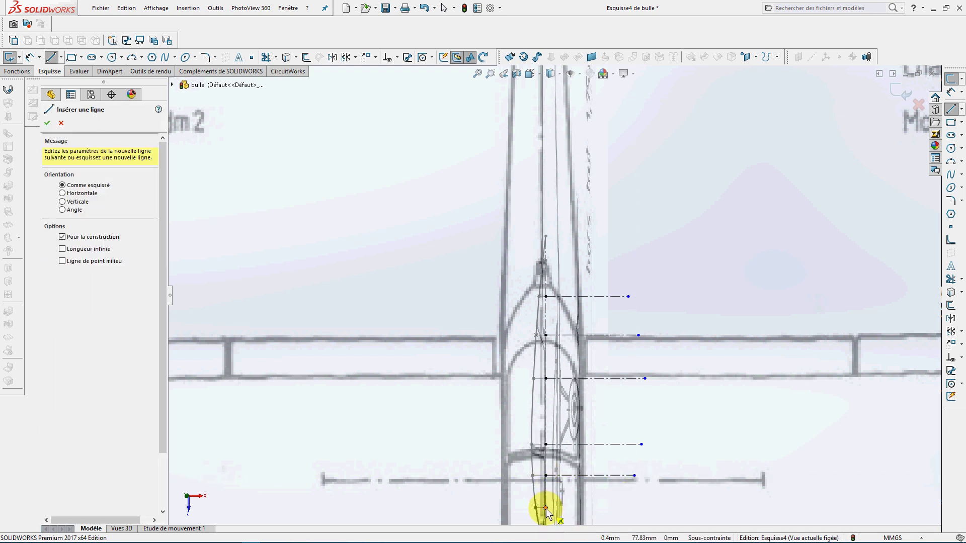
# Draw horizontal construction lines past the fuselage side from the last two profile stations near the canopy's front end
pyautogui.click(546, 508)
pyautogui.click(629, 507)
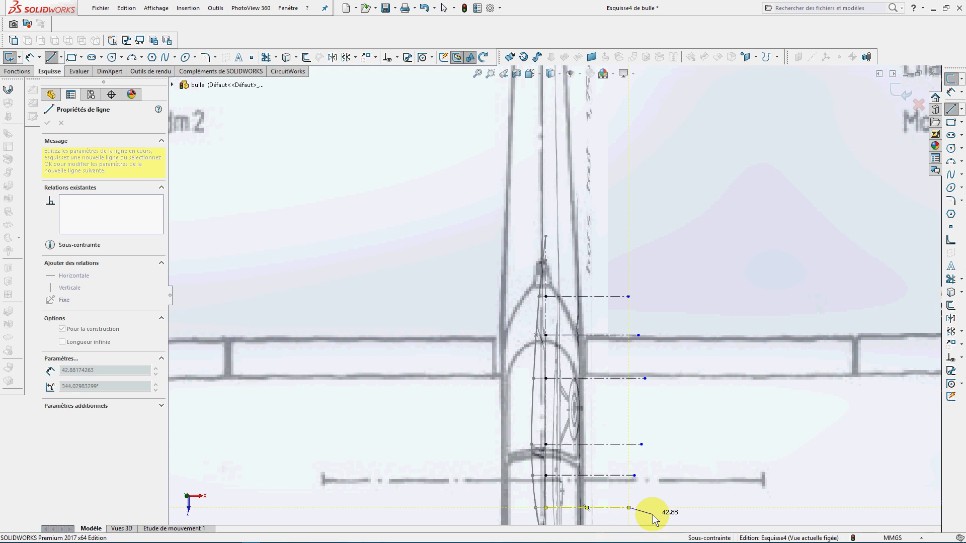
pyautogui.press('Escape')
pyautogui.scroll(3, 642, 518)
pyautogui.scroll(-2, 569, 385)
pyautogui.scroll(-3, 569, 385)
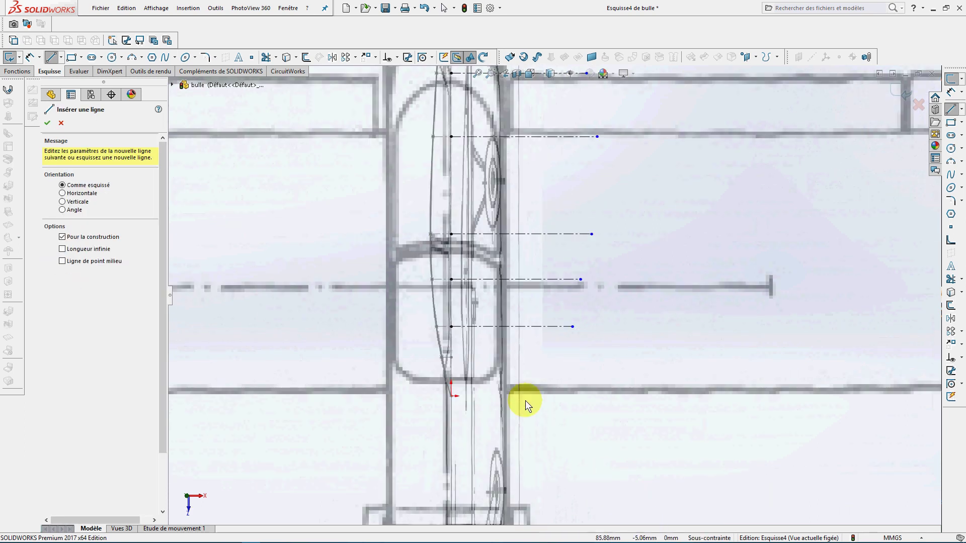
pyautogui.click(451, 358)
pyautogui.click(564, 357)
pyautogui.press('Escape')
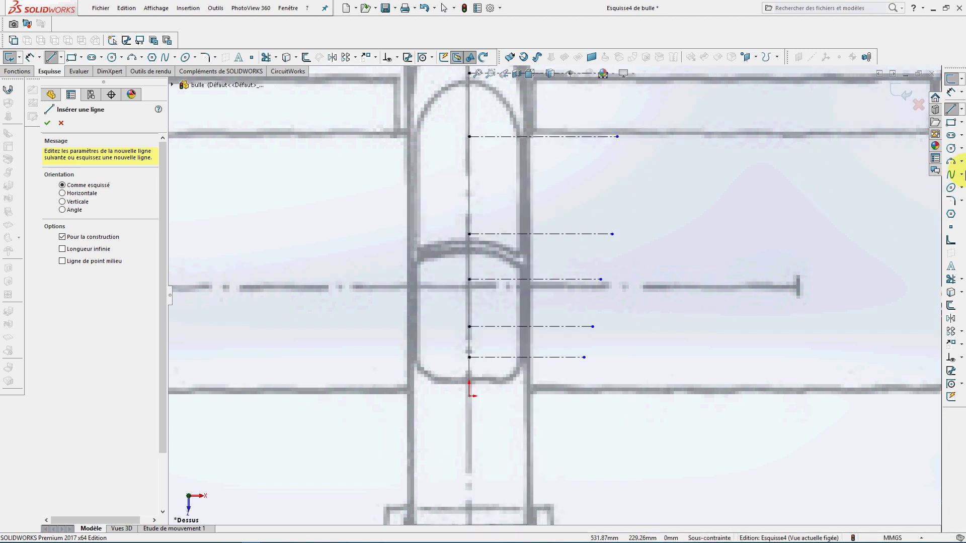
# Draw a four-point spline about 95 mm long from the origin around the canopy's front corner to the frontmost construction line at the fuselage side
pyautogui.click(951, 174)
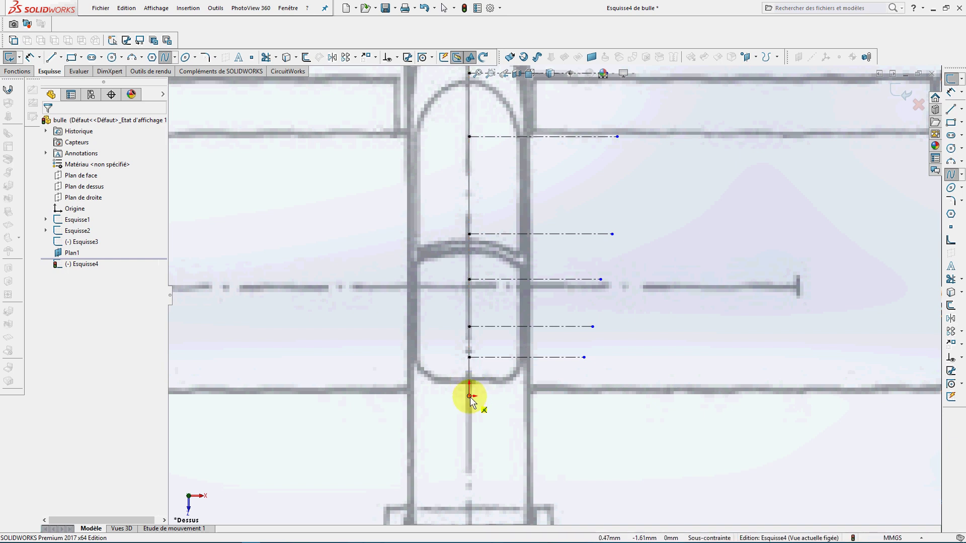
pyautogui.moveTo(479, 385); pyautogui.dragTo(463, 389, button='middle')
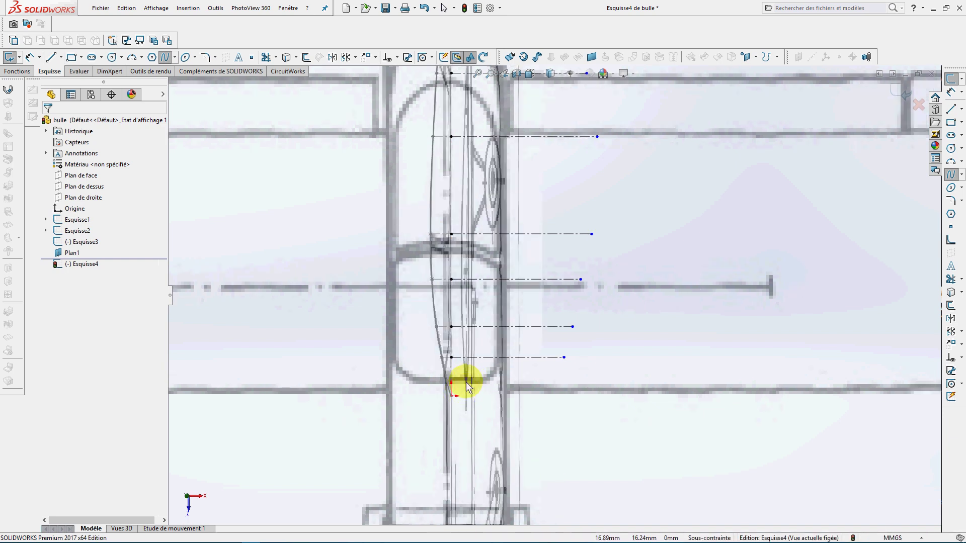
pyautogui.hotkey('ctrl', '5')
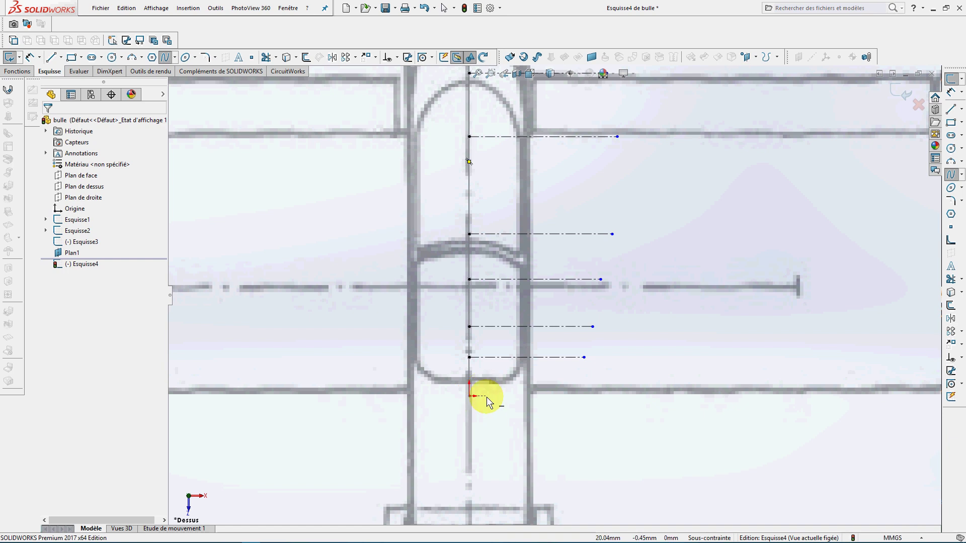
pyautogui.scroll(5, 487, 397)
pyautogui.scroll(-5, 518, 319)
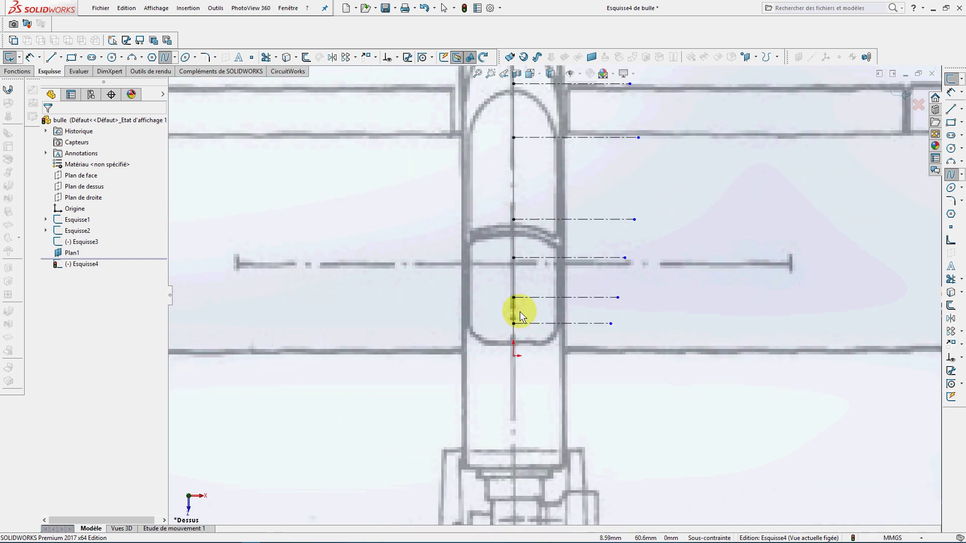
pyautogui.scroll(3, 568, 306)
pyautogui.scroll(-3, 532, 344)
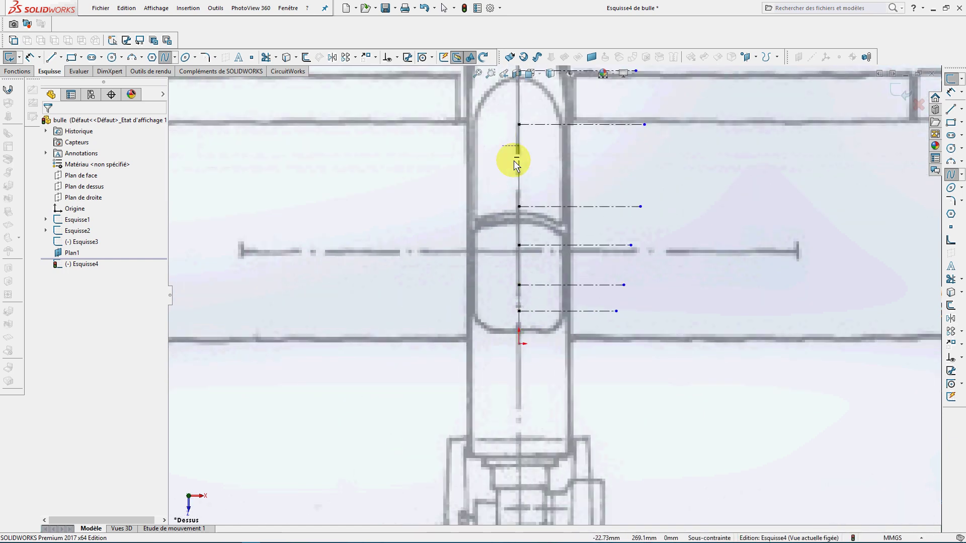
pyautogui.scroll(2, 545, 341)
pyautogui.scroll(-4, 540, 330)
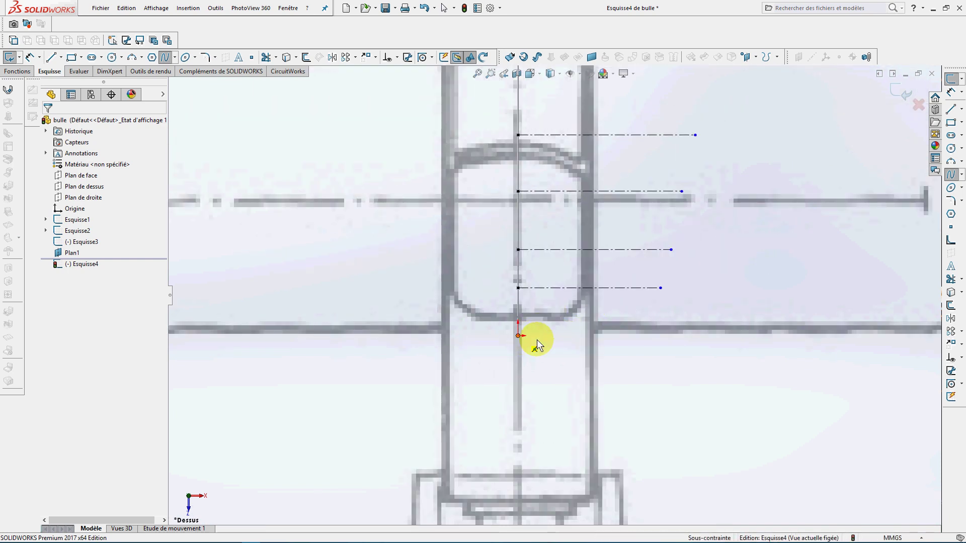
pyautogui.click(519, 335)
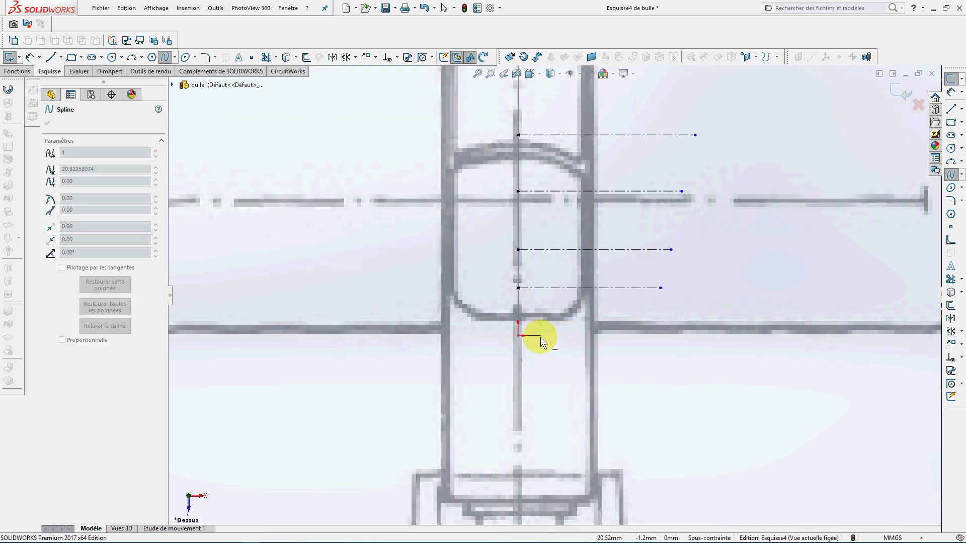
pyautogui.click(541, 336)
pyautogui.click(566, 333)
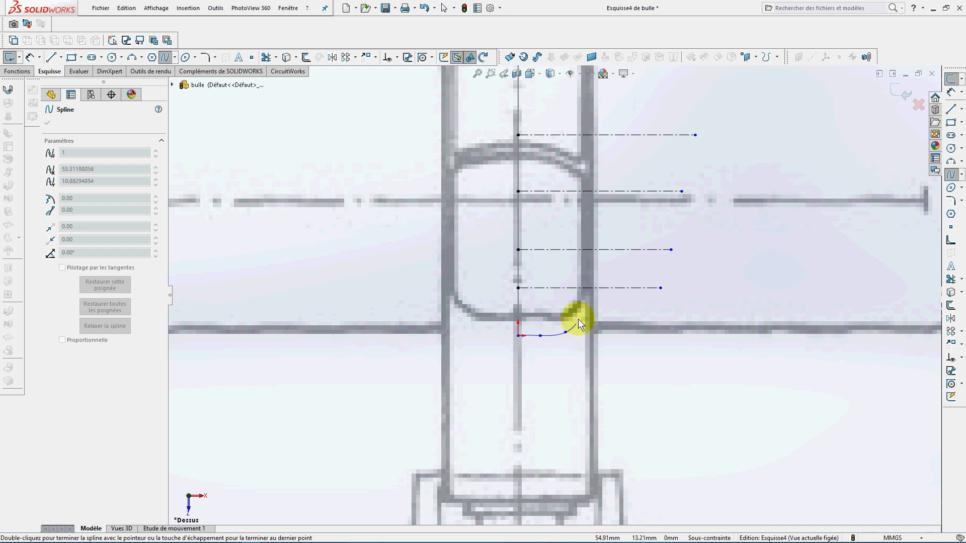
pyautogui.rightClick(591, 291)
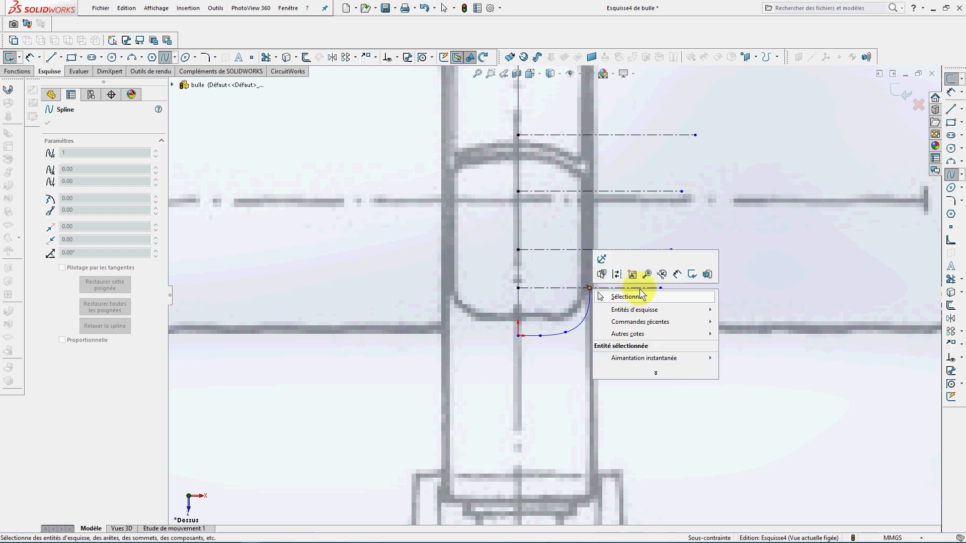
pyautogui.click(629, 296)
# Adjust the tangent handle at the spline's outer end to about 91.6° so the curve follows the fuselage side
pyautogui.scroll(-3, 577, 312)
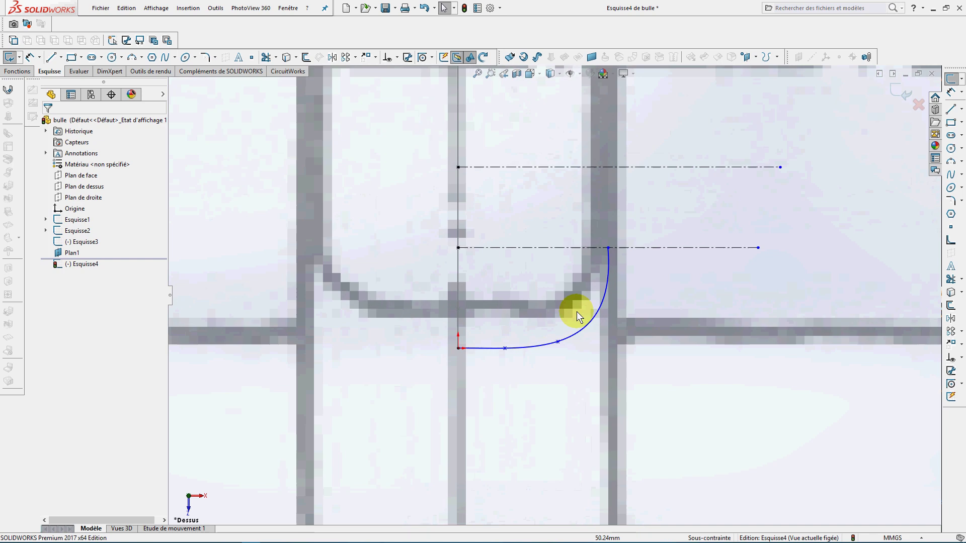
pyautogui.click(607, 301)
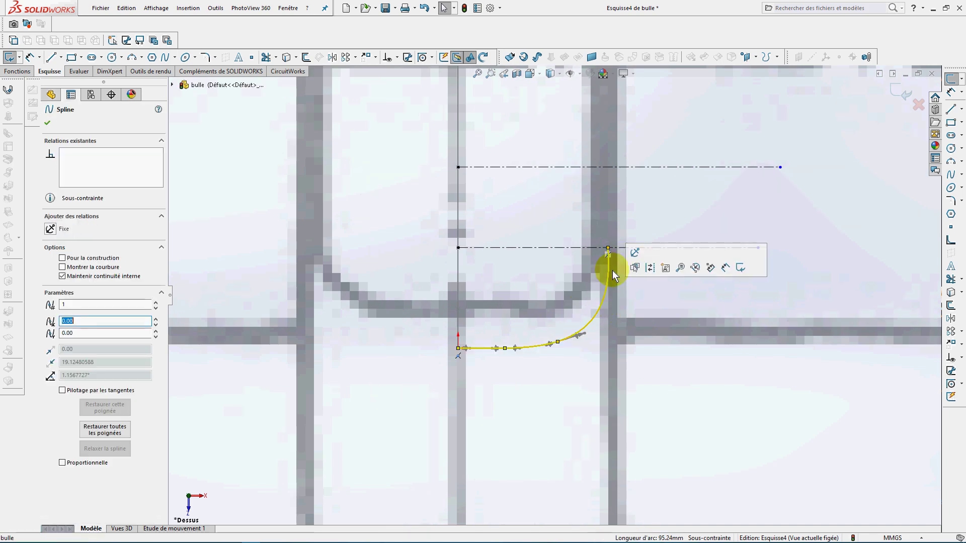
pyautogui.click(607, 296)
pyautogui.moveTo(609, 302); pyautogui.dragTo(607, 295)
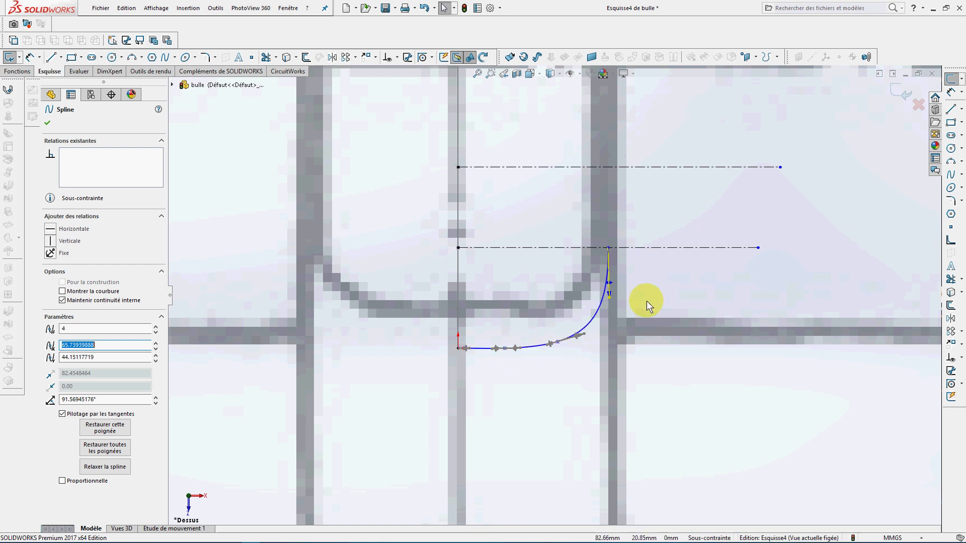
# Fine-tune the tangent at the front corner spline's outer end to about 90.9° so it runs along the fuselage side
pyautogui.moveTo(609, 301); pyautogui.dragTo(609, 300)
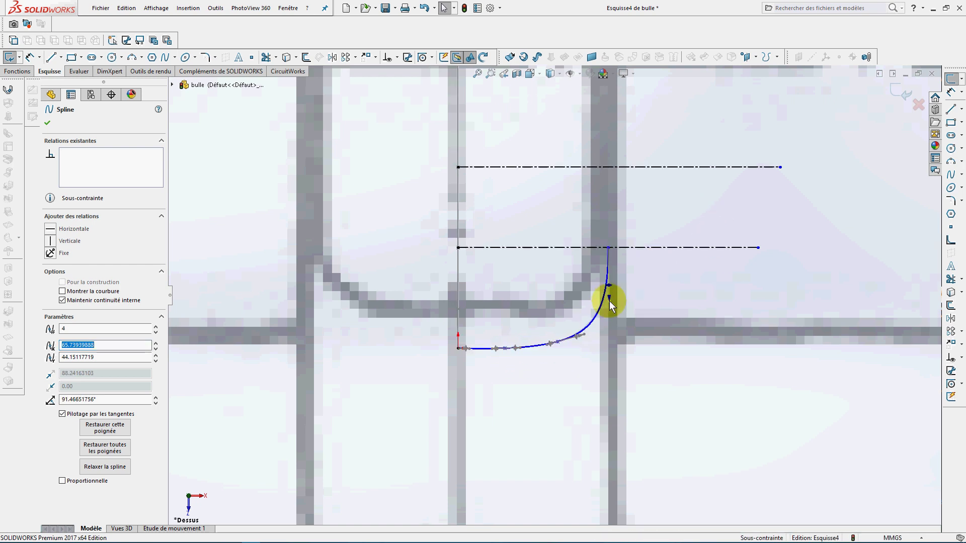
pyautogui.scroll(3, 809, 261)
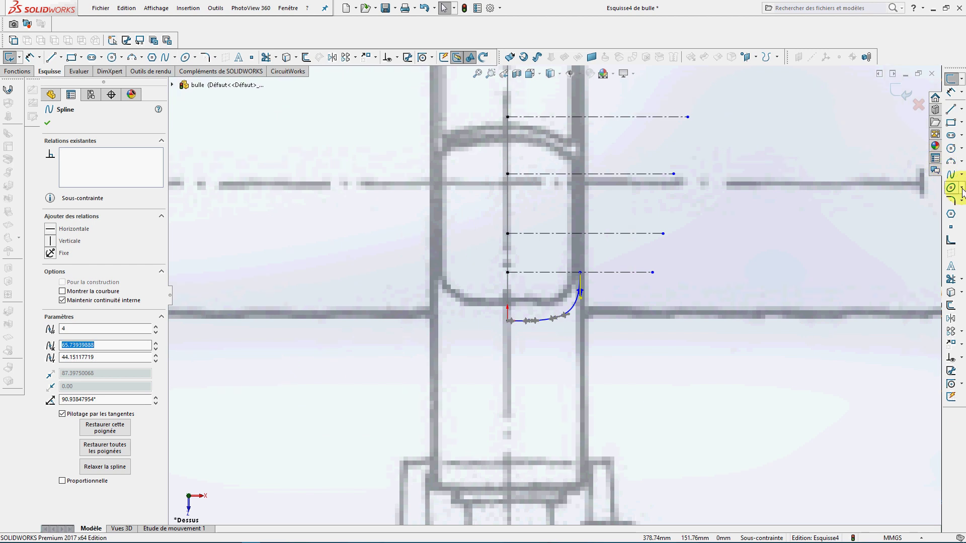
pyautogui.press('Escape')
pyautogui.scroll(5, 588, 227)
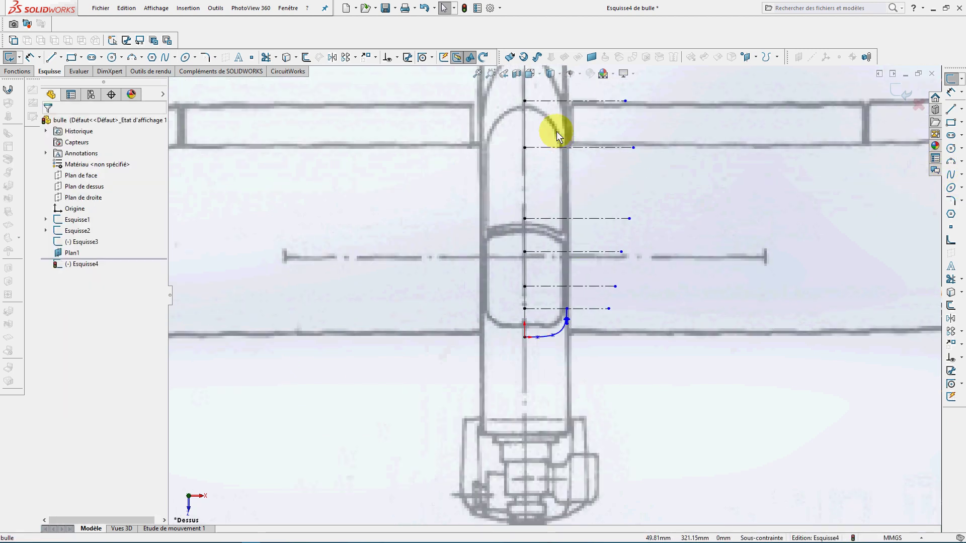
# Draw a five-point spline from the rear end of the centreline profile to the third construction line from the rear, at the fuselage side
pyautogui.scroll(-2, 556, 129)
pyautogui.click(951, 174)
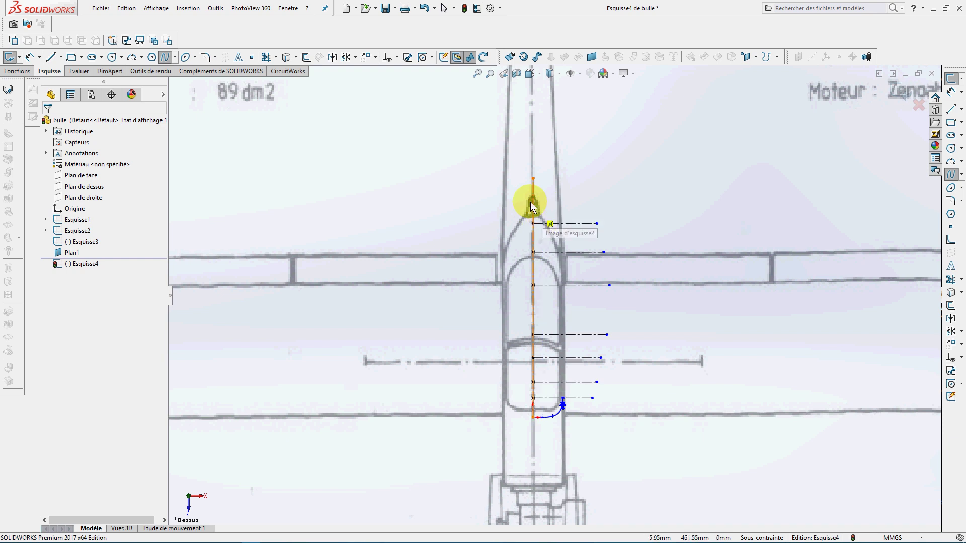
pyautogui.moveTo(557, 222); pyautogui.dragTo(530, 189, button='middle')
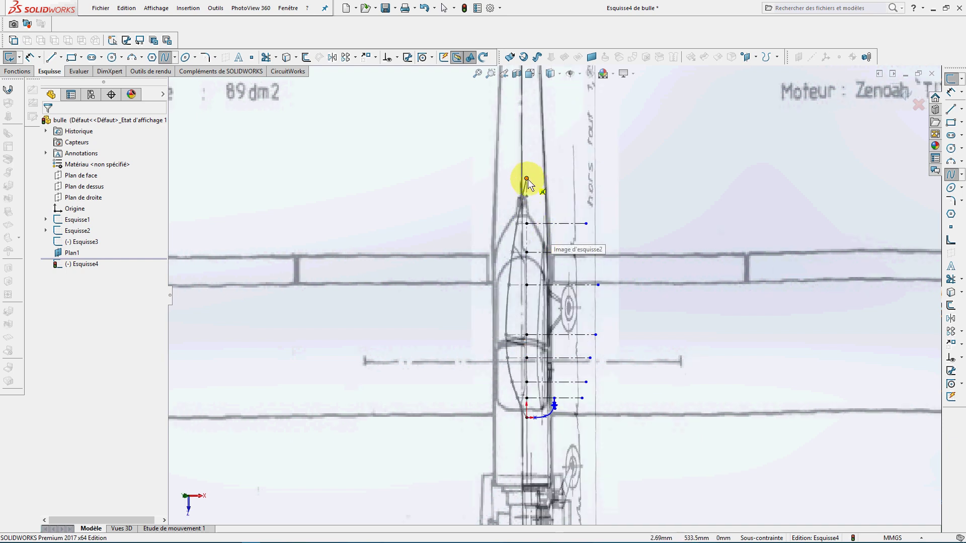
pyautogui.click(526, 179)
pyautogui.press('Right')
pyautogui.press('Right')
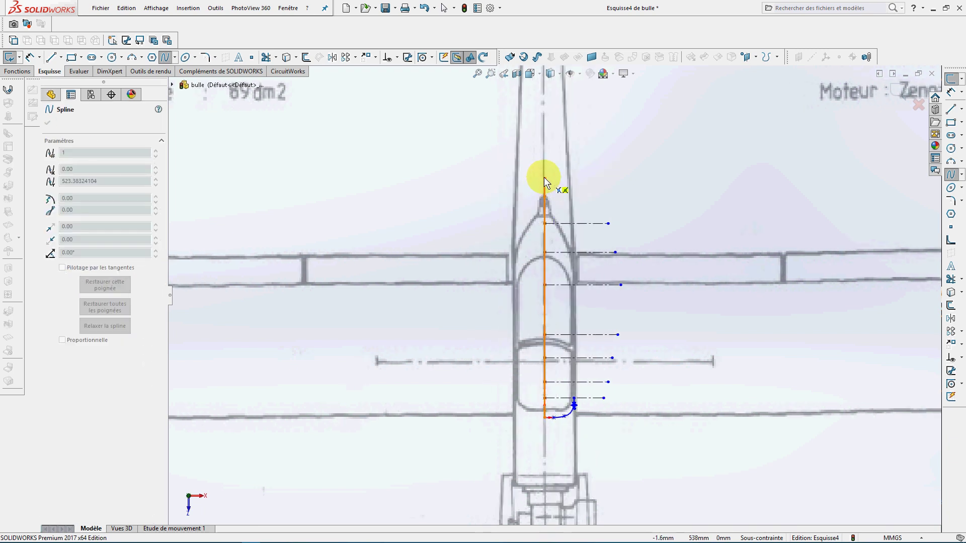
pyautogui.scroll(-3, 551, 179)
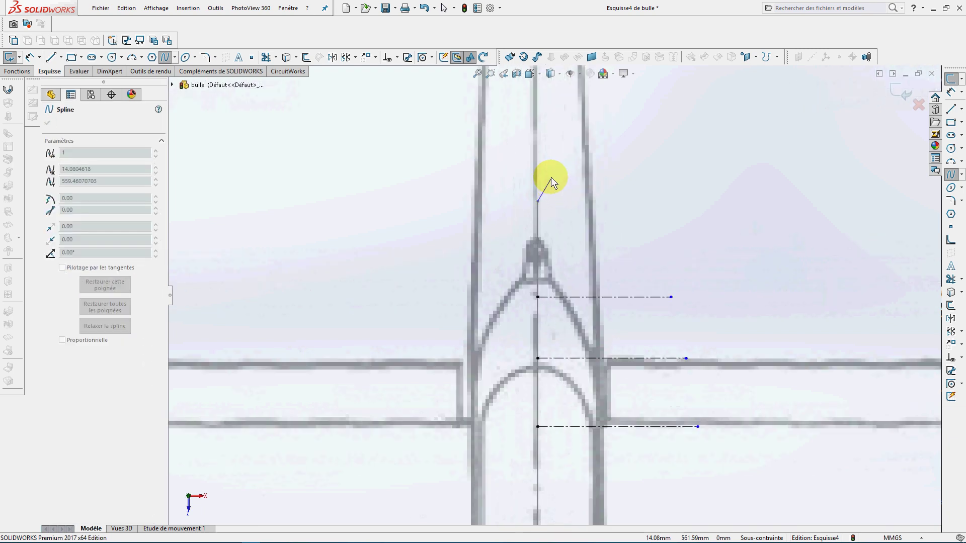
pyautogui.click(551, 206)
pyautogui.click(572, 247)
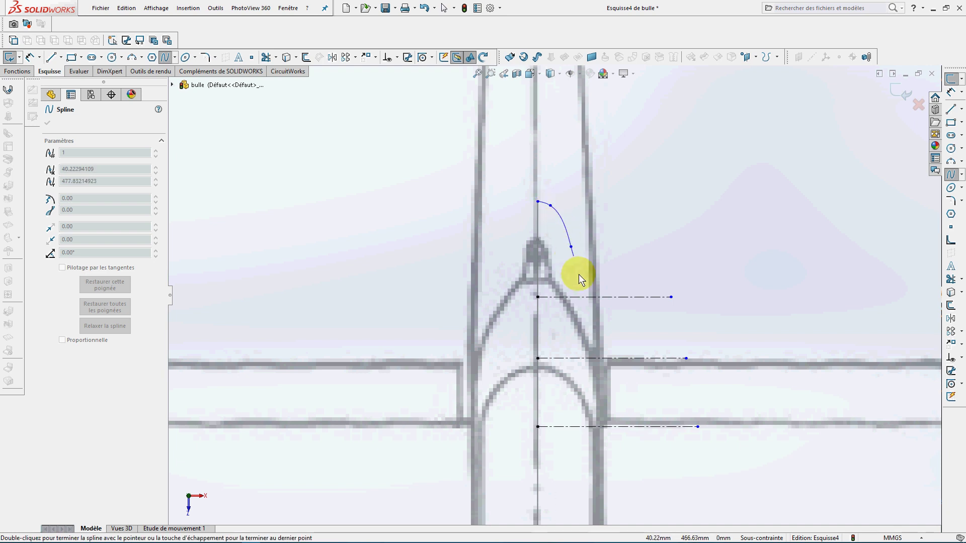
pyautogui.click(586, 303)
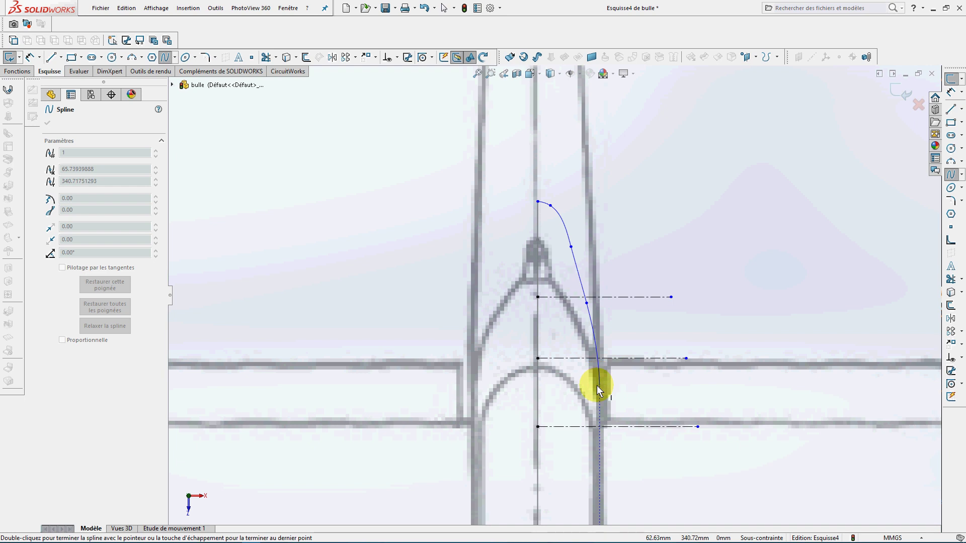
pyautogui.rightClick(597, 426)
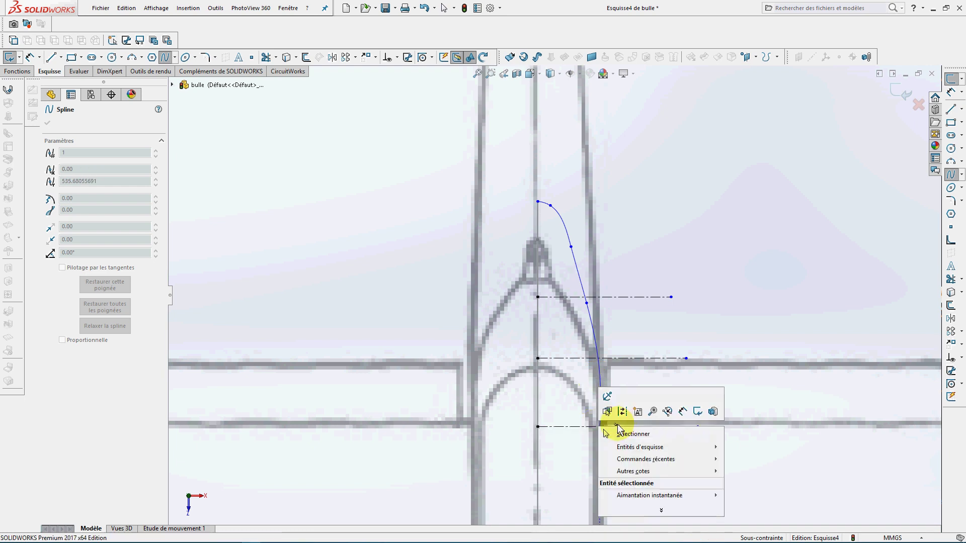
pyautogui.click(623, 435)
pyautogui.scroll(3, 644, 418)
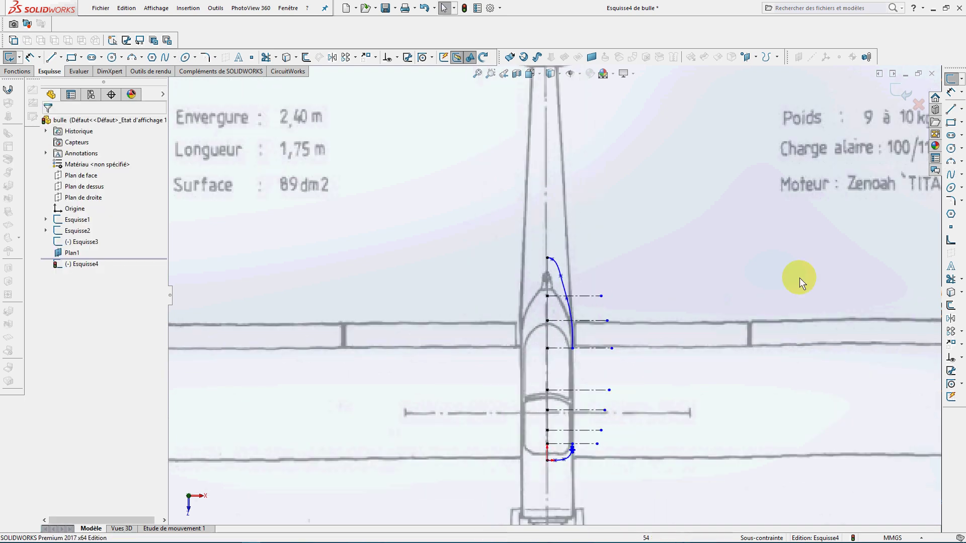
# Draw a vertical line about 252.5 mm long along the fuselage side, joining the rear spline's end to the front spline's end
pyautogui.click(951, 110)
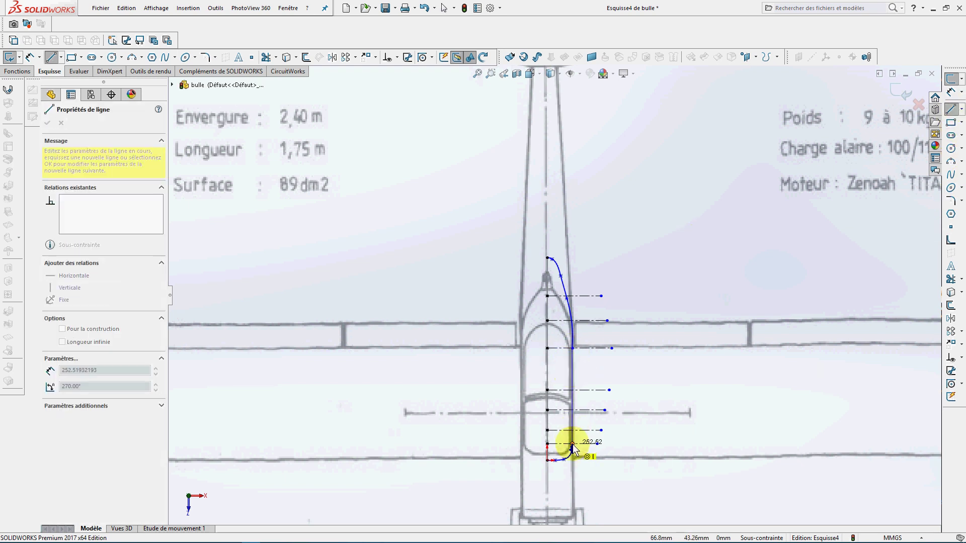
pyautogui.click(573, 444)
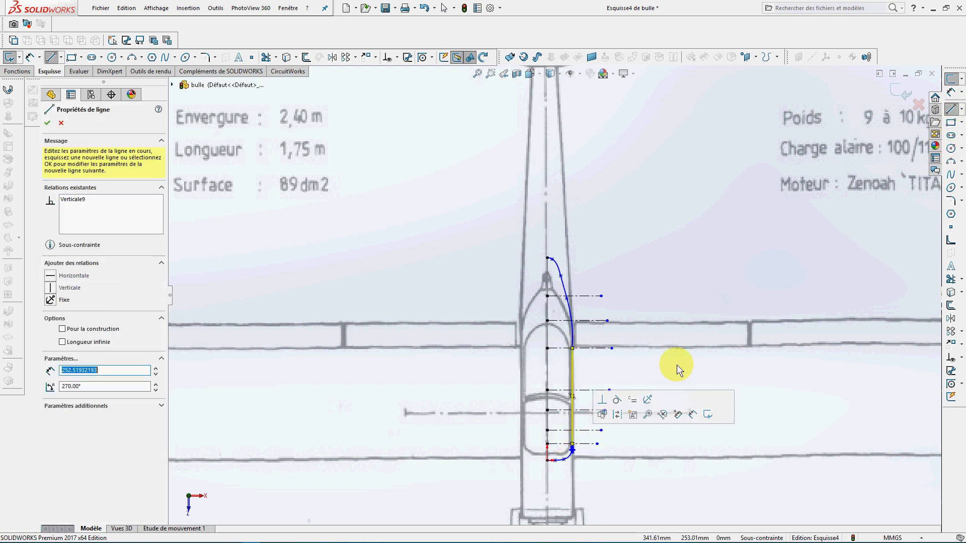
pyautogui.click(444, 7)
# Move the rear spline's second and third points inward towards the centreline to reshape the canopy's tail curve
pyautogui.scroll(3, 574, 278)
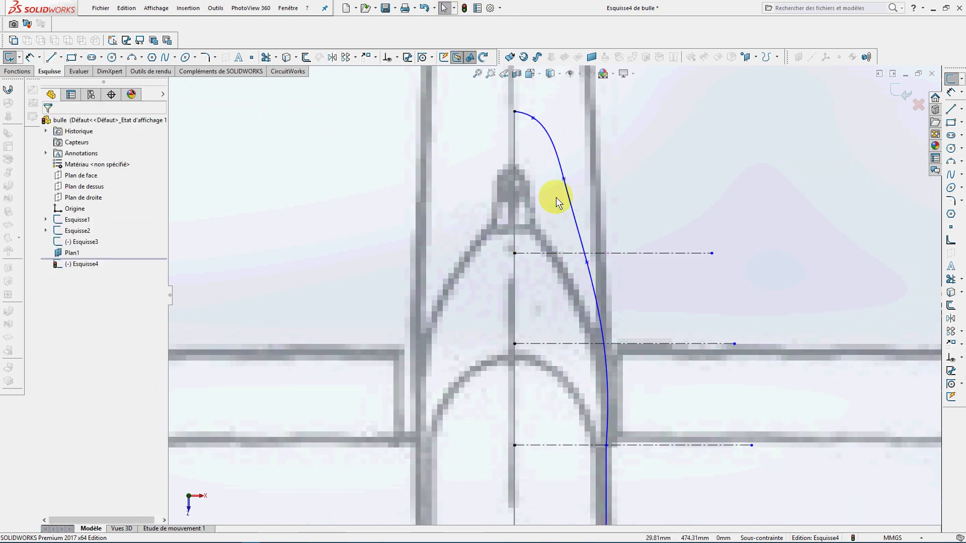
pyautogui.moveTo(533, 119); pyautogui.dragTo(525, 116)
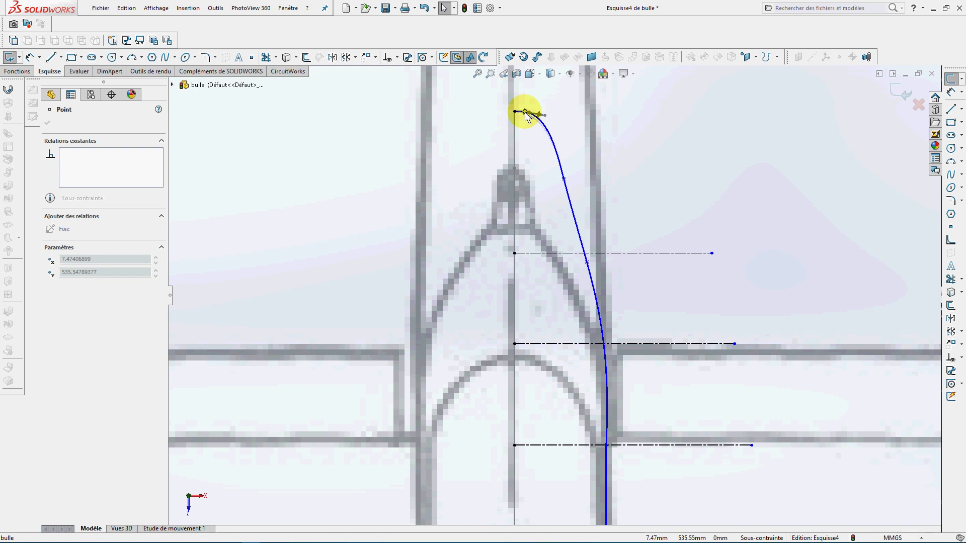
pyautogui.moveTo(564, 178)
pyautogui.mouseDown()
pyautogui.moveTo(571, 181)
pyautogui.moveTo(553, 147)
pyautogui.moveTo(541, 173)
pyautogui.mouseUp()
pyautogui.scroll(-4, 534, 164)
pyautogui.click(536, 180)
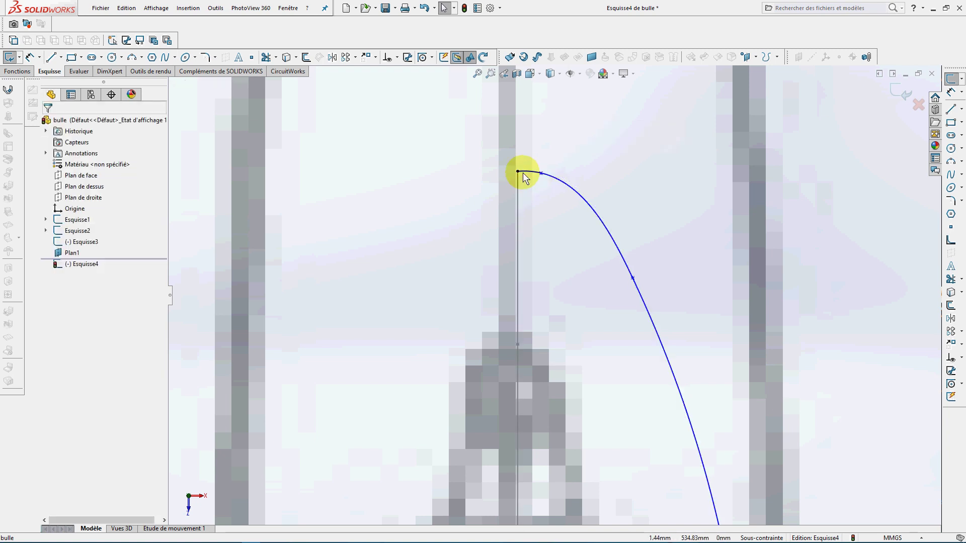
# Adjust the tangent at the rear spline's centreline end to about 1.6°, nearly perpendicular to the centreline
pyautogui.scroll(-4, 525, 175)
pyautogui.scroll(-5, 529, 182)
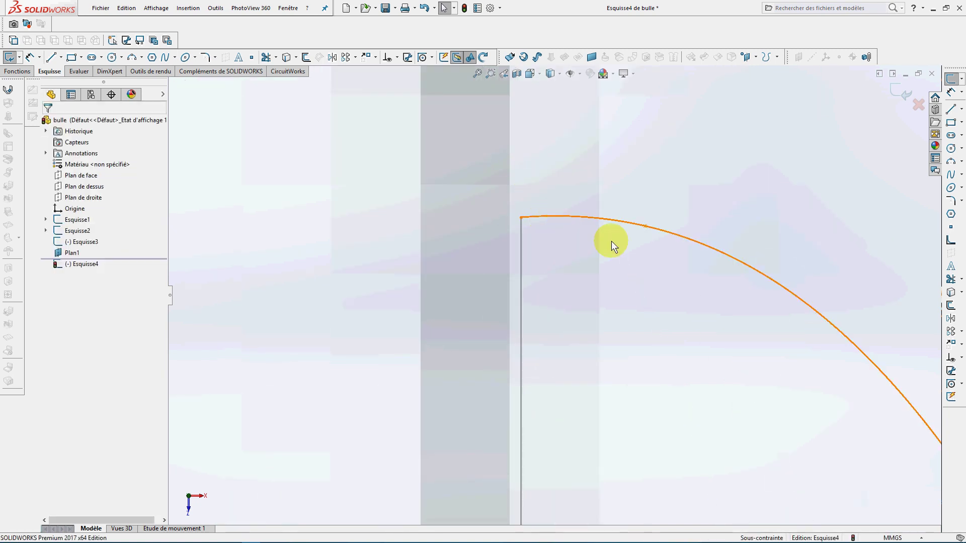
pyautogui.click(570, 215)
pyautogui.moveTo(557, 215)
pyautogui.mouseDown()
pyautogui.moveTo(558, 231)
pyautogui.moveTo(560, 216)
pyautogui.mouseUp()
pyautogui.scroll(6, 639, 313)
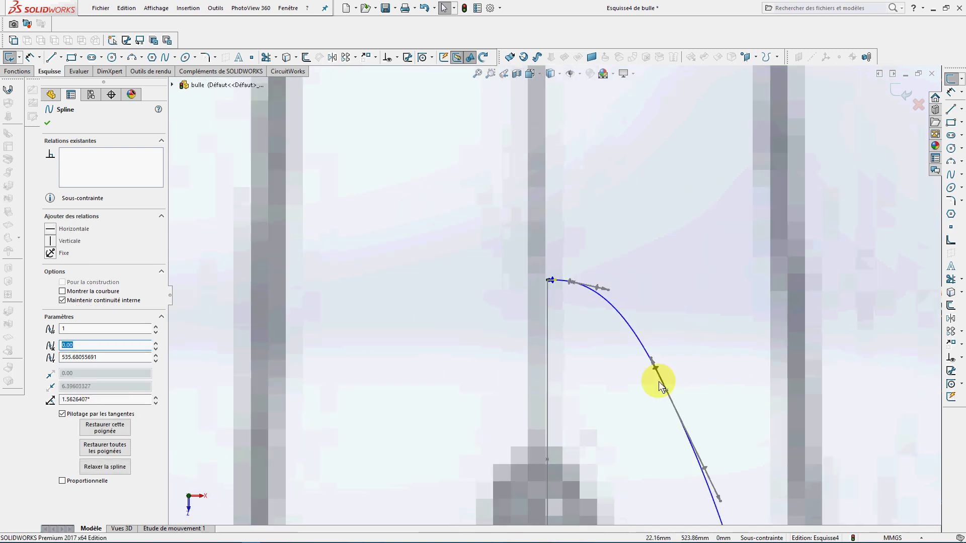
# Deselect the spline and exit the top-view outline sketch
pyautogui.scroll(5, 603, 448)
pyautogui.scroll(-6, 576, 361)
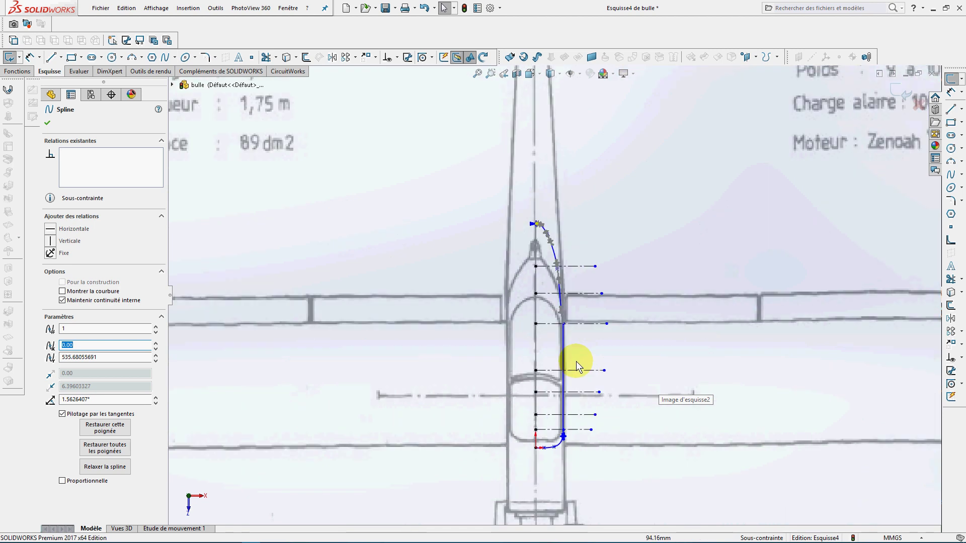
pyautogui.scroll(5, 575, 355)
pyautogui.scroll(-3, 573, 360)
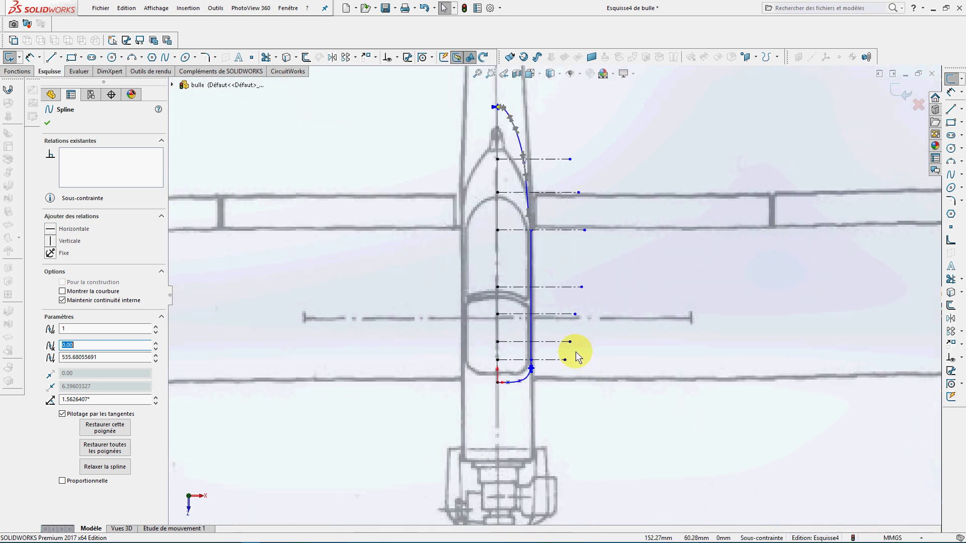
pyautogui.scroll(5, 575, 351)
pyautogui.click(570, 403)
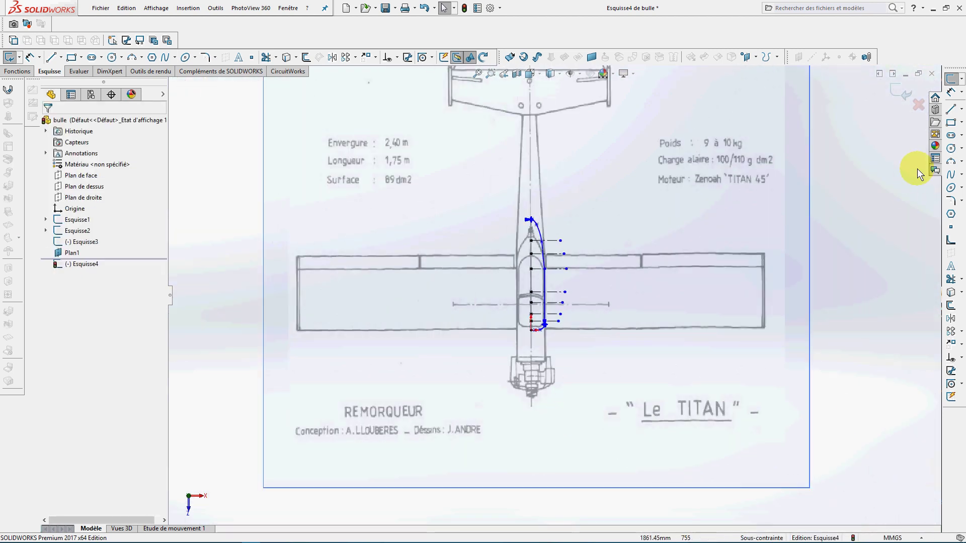
pyautogui.click(897, 91)
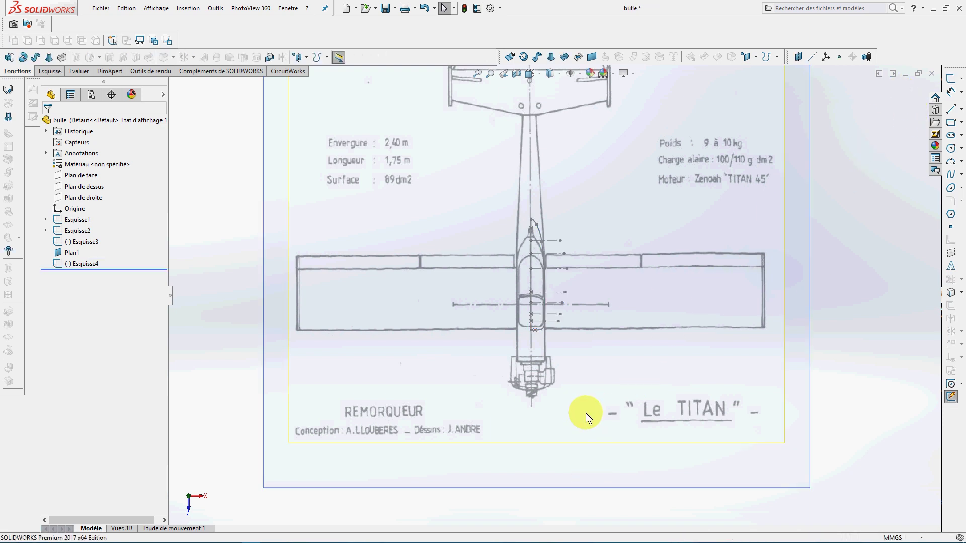
# Open the top-view plan image for editing and increase its width to 2461 mm with constant proportions
pyautogui.doubleClick(566, 443)
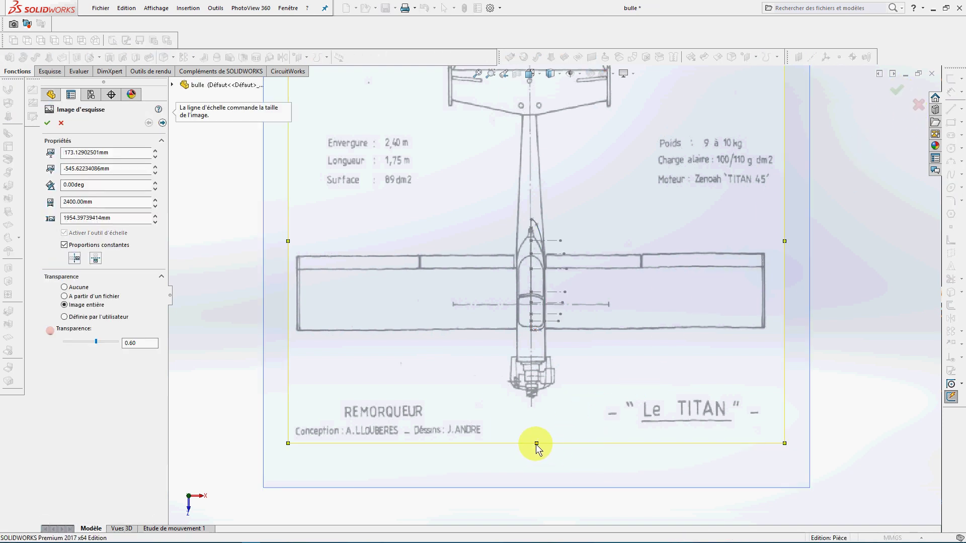
pyautogui.click(156, 200)
pyautogui.click(156, 200)
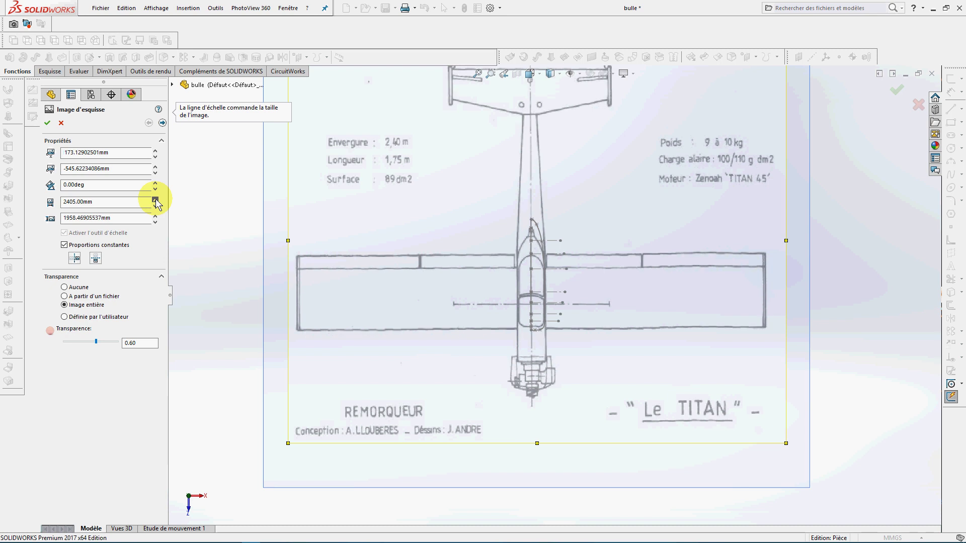
pyautogui.click(156, 200)
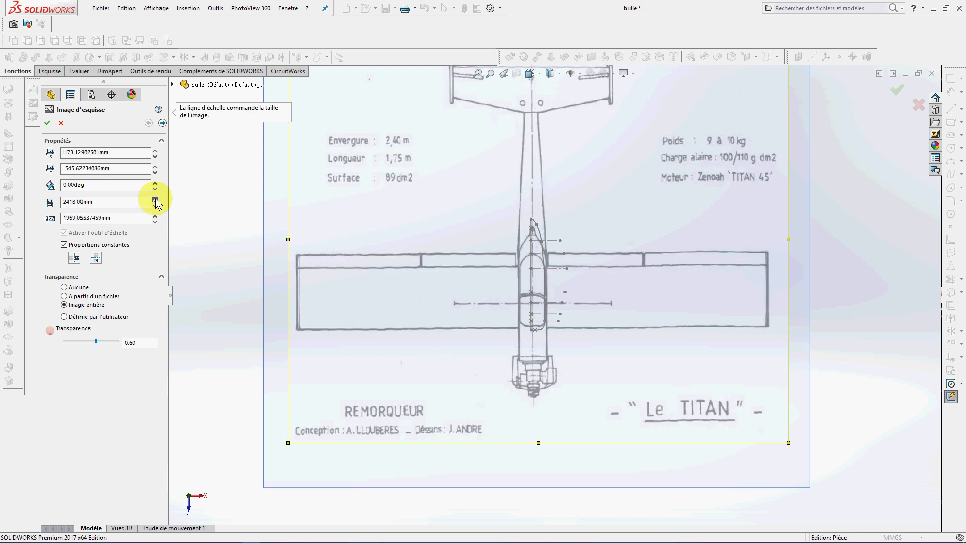
pyautogui.click(155, 200)
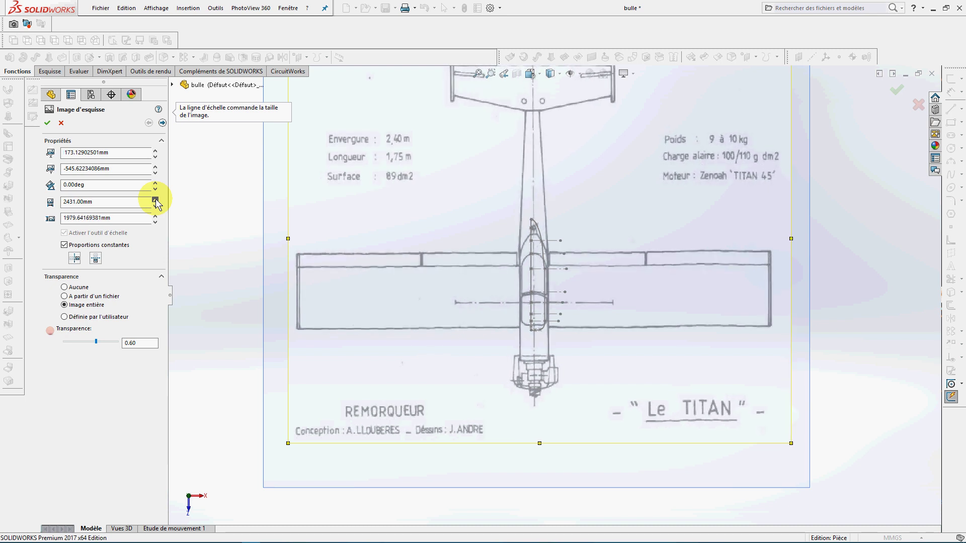
pyautogui.click(155, 200)
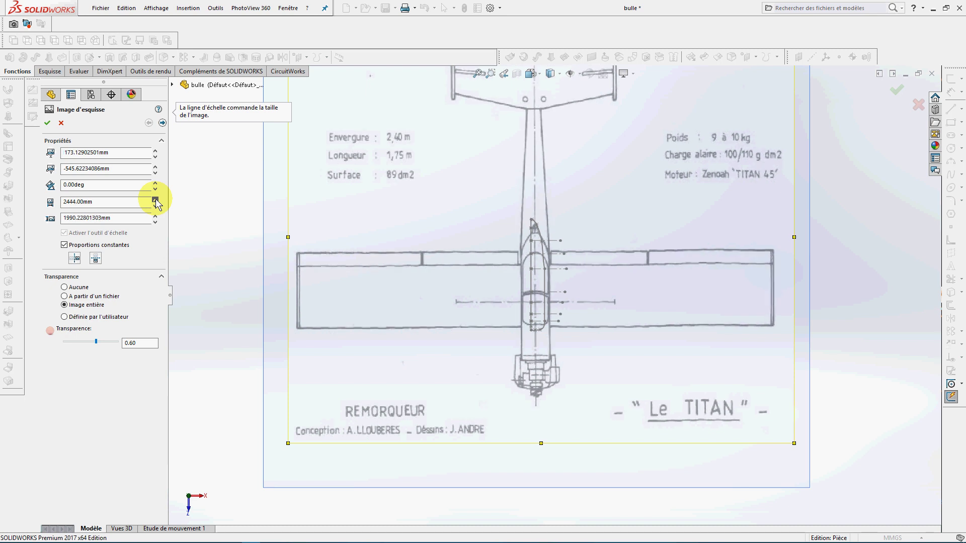
pyautogui.click(156, 199)
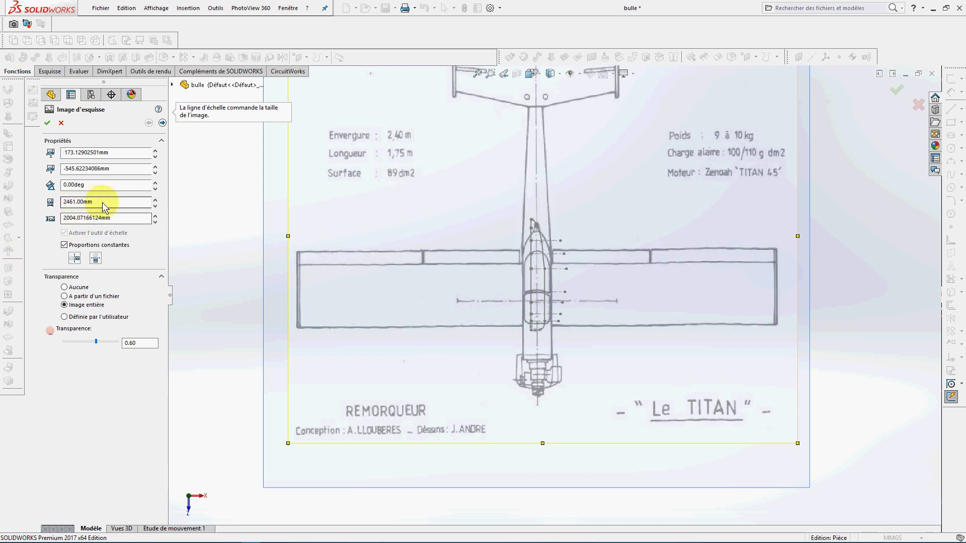
# Set the top-view image's width to 2500 mm and move the image to realign its fuselage centreline with the sketched outline
pyautogui.moveTo(102, 203); pyautogui.dragTo(48, 205)
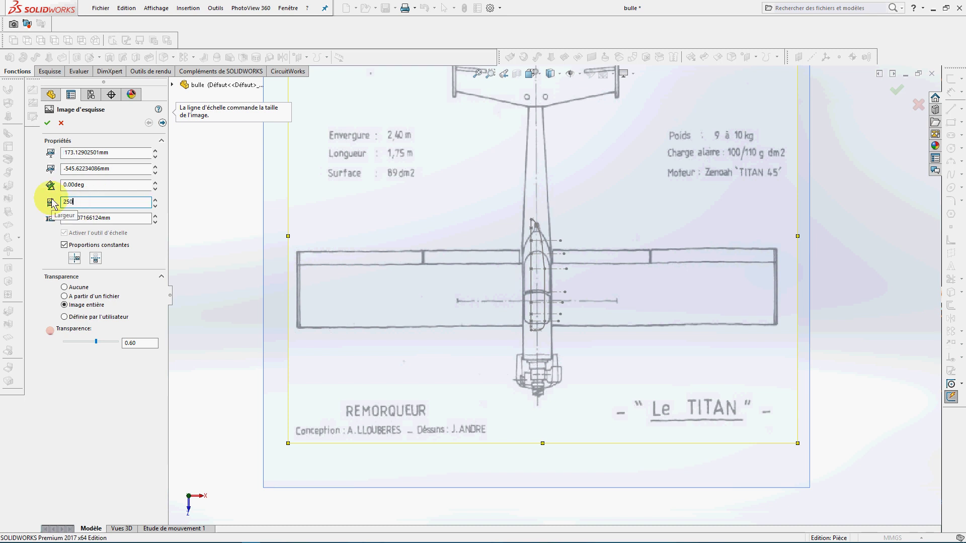
pyautogui.write('2500')
pyautogui.press('Return')
pyautogui.moveTo(612, 258)
pyautogui.mouseDown()
pyautogui.moveTo(604, 243)
pyautogui.moveTo(604, 265)
pyautogui.mouseUp()
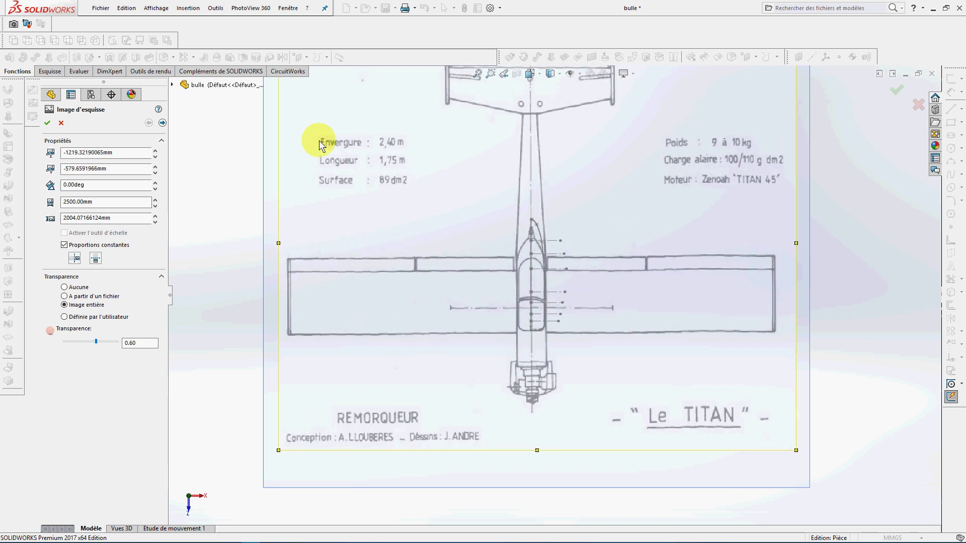
# Set the top-view image's width to 2600 mm and shift the image so the fuselage is centred on the sketch's centreline
pyautogui.doubleClick(98, 201)
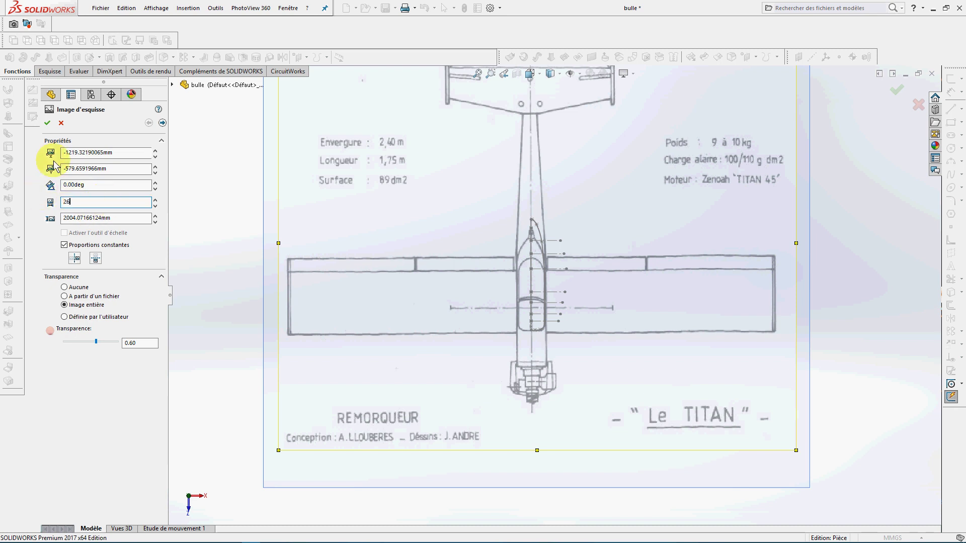
pyautogui.write('2600')
pyautogui.moveTo(645, 174)
pyautogui.mouseDown()
pyautogui.moveTo(612, 193)
pyautogui.moveTo(558, 188)
pyautogui.moveTo(593, 226)
pyautogui.moveTo(671, 143)
pyautogui.moveTo(651, 147)
pyautogui.moveTo(650, 176)
pyautogui.mouseUp()
pyautogui.scroll(-1, 557, 190)
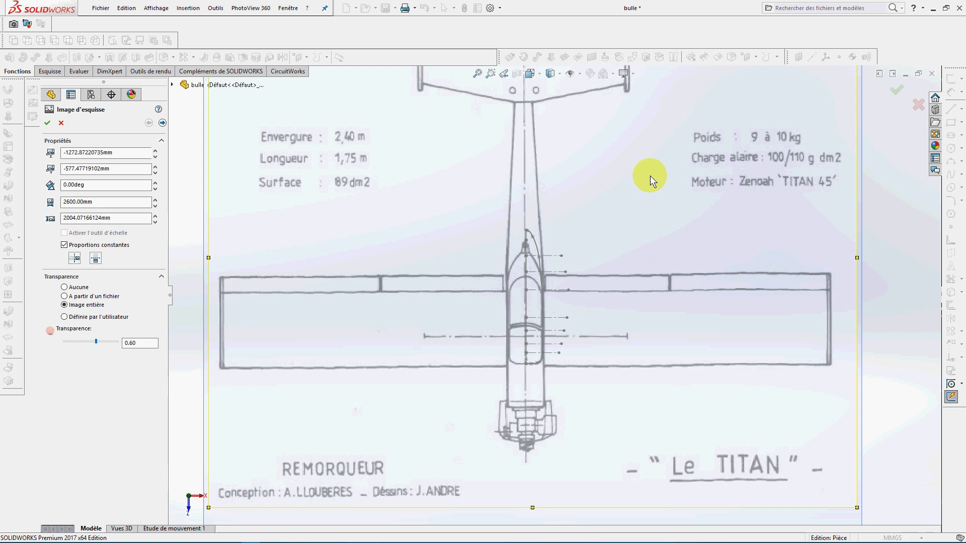
# Compare the resized top-view plan with the side-view plan and accept the image changes
pyautogui.press('Left')
pyautogui.press('Left')
pyautogui.press('Left')
pyautogui.press('Left')
pyautogui.press('Left')
pyautogui.press('Left')
pyautogui.press('Left')
pyautogui.press('Left')
pyautogui.press('Left')
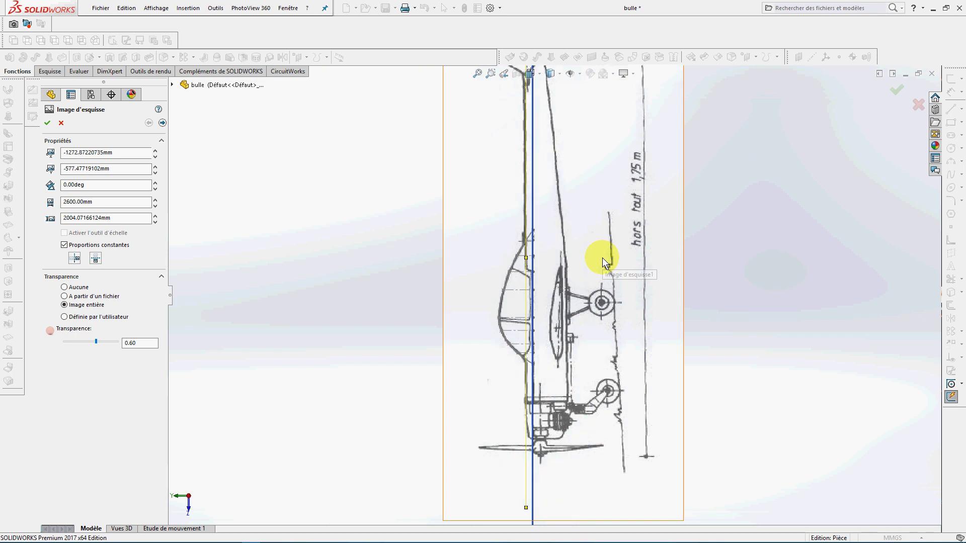
pyautogui.press('Right')
pyautogui.press('Right')
pyautogui.press('Right')
pyautogui.press('Right')
pyautogui.press('Right')
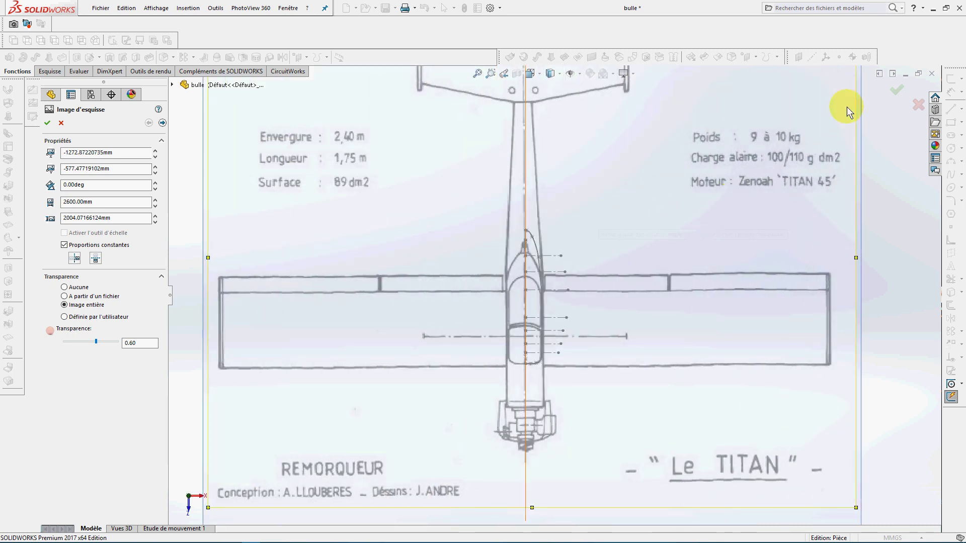
pyautogui.click(896, 90)
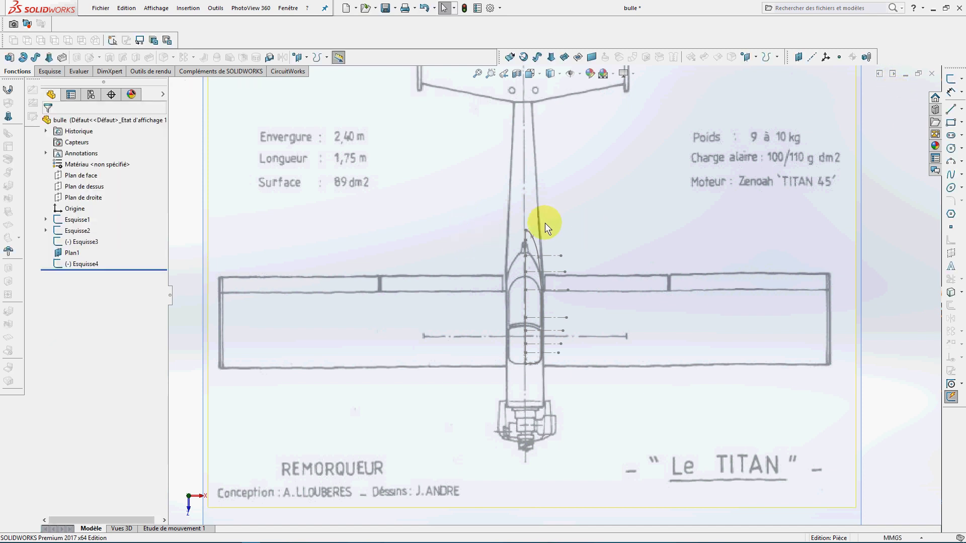
# Examine how the canopy side profile and top-view outline match both plan images, in a 3D view and from above
pyautogui.hotkey('ctrl', '1')
pyautogui.moveTo(576, 207)
pyautogui.mouseDown(button='middle')
pyautogui.moveTo(524, 225)
pyautogui.moveTo(483, 144)
pyautogui.mouseUp(button='middle')
pyautogui.scroll(-6, 524, 260)
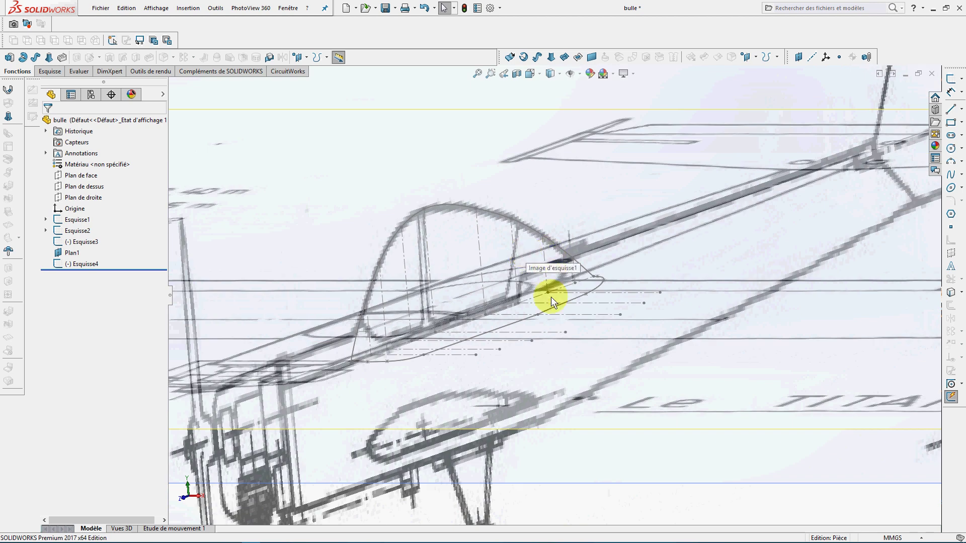
pyautogui.moveTo(551, 268); pyautogui.dragTo(557, 345, button='middle')
pyautogui.scroll(5, 562, 367)
pyautogui.scroll(-5, 561, 367)
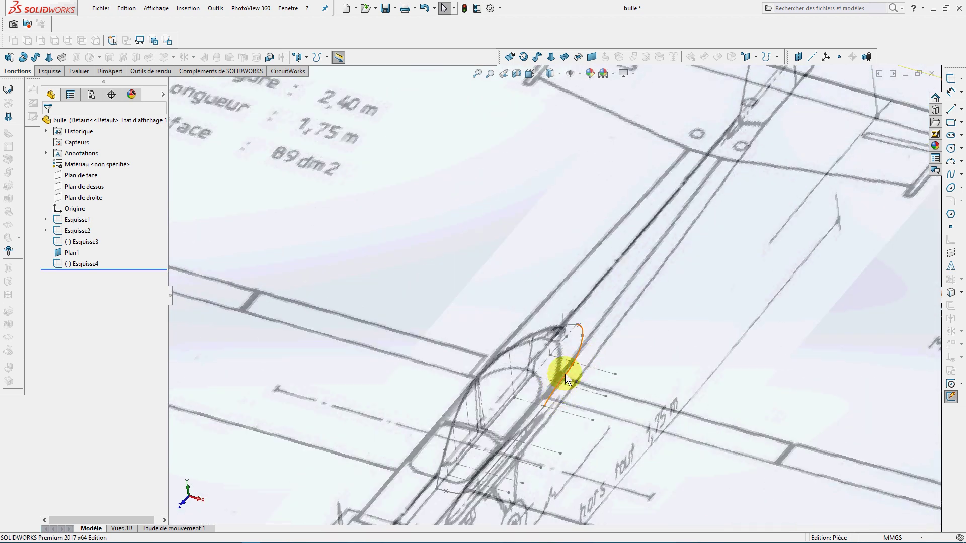
pyautogui.click(535, 76)
pyautogui.click(547, 106)
pyautogui.scroll(-10, 573, 342)
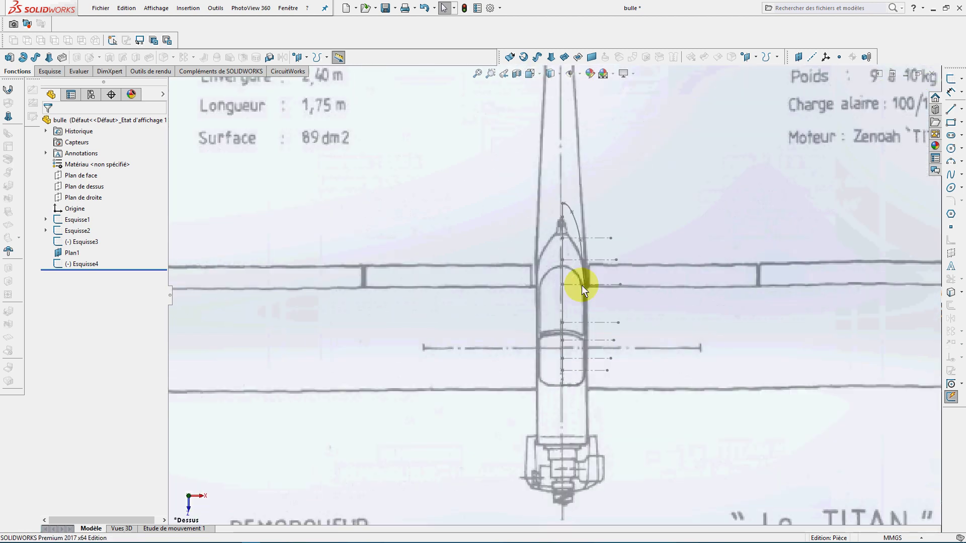
# Edit the top-view half outline sketch and reshape the rear spline so it blends smoothly into the straight side edge
pyautogui.click(81, 265)
pyautogui.click(90, 232)
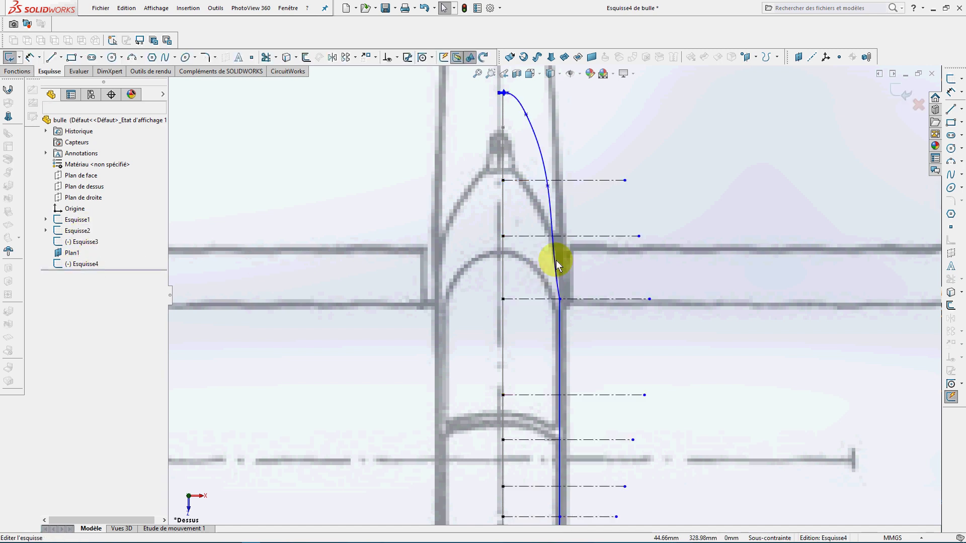
pyautogui.scroll(-3, 545, 269)
pyautogui.click(557, 274)
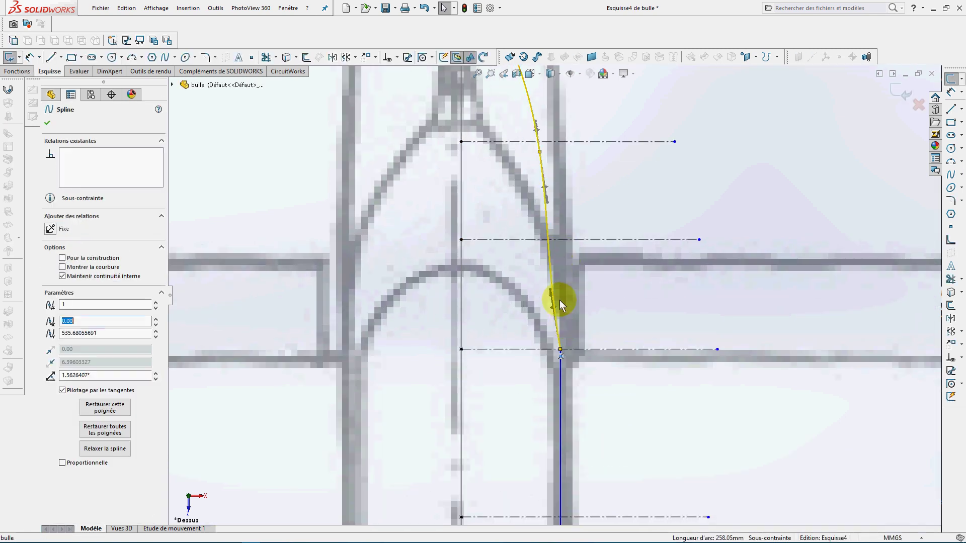
pyautogui.moveTo(551, 290); pyautogui.dragTo(560, 287)
pyautogui.scroll(3, 569, 253)
pyautogui.click(603, 157)
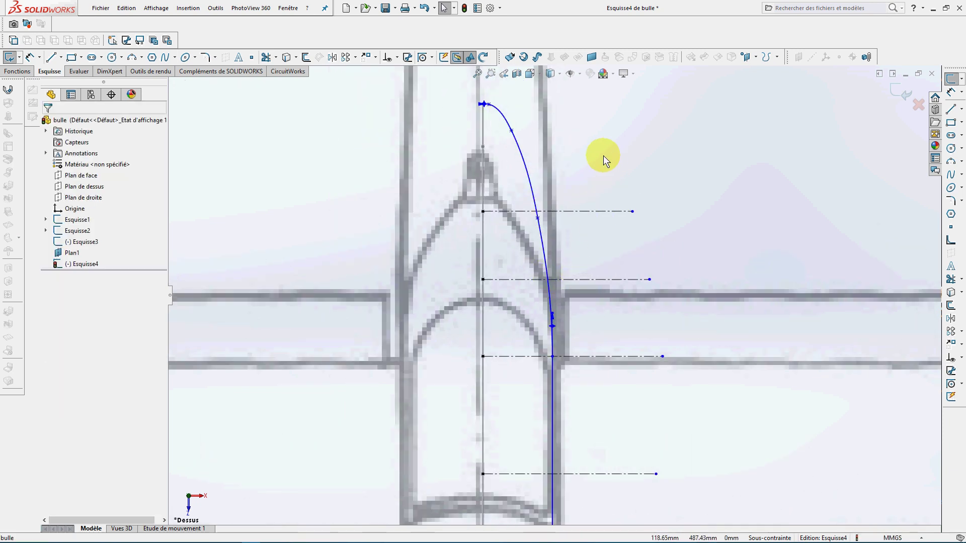
# Trim the overhanging ends of all seven station lines back to the half outline with trim to closest, and exit the sketch
pyautogui.click(267, 57)
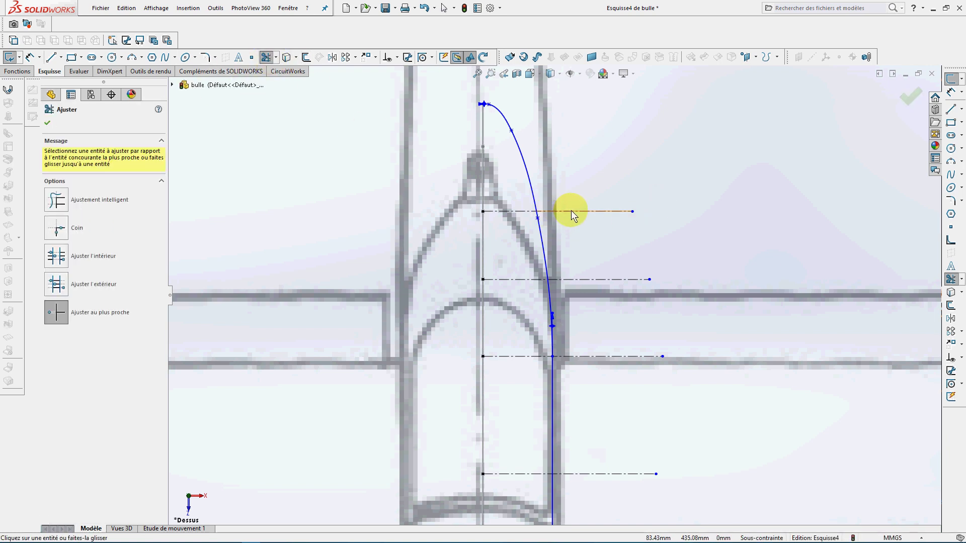
pyautogui.click(554, 212)
pyautogui.click(599, 280)
pyautogui.click(602, 357)
pyautogui.click(599, 473)
pyautogui.scroll(4, 582, 526)
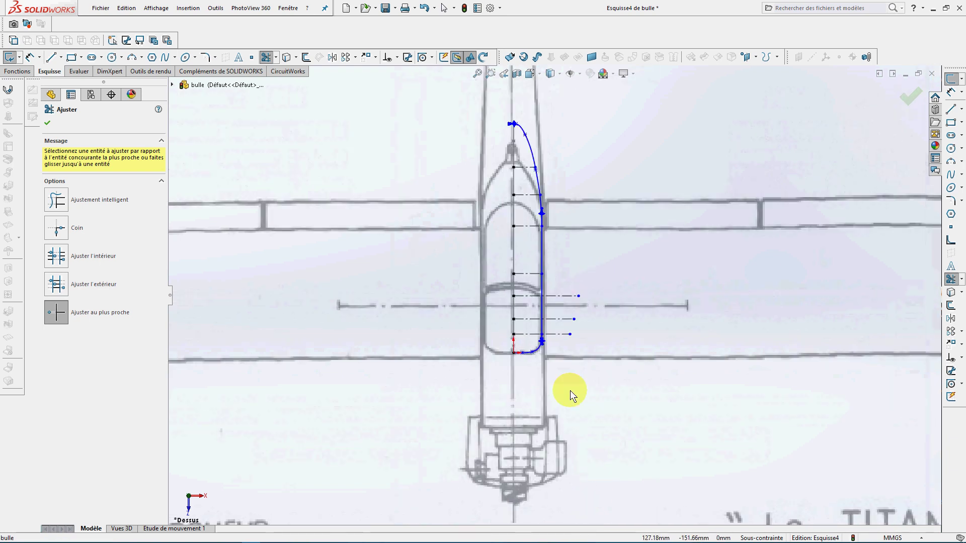
pyautogui.scroll(-3, 569, 390)
pyautogui.click(557, 273)
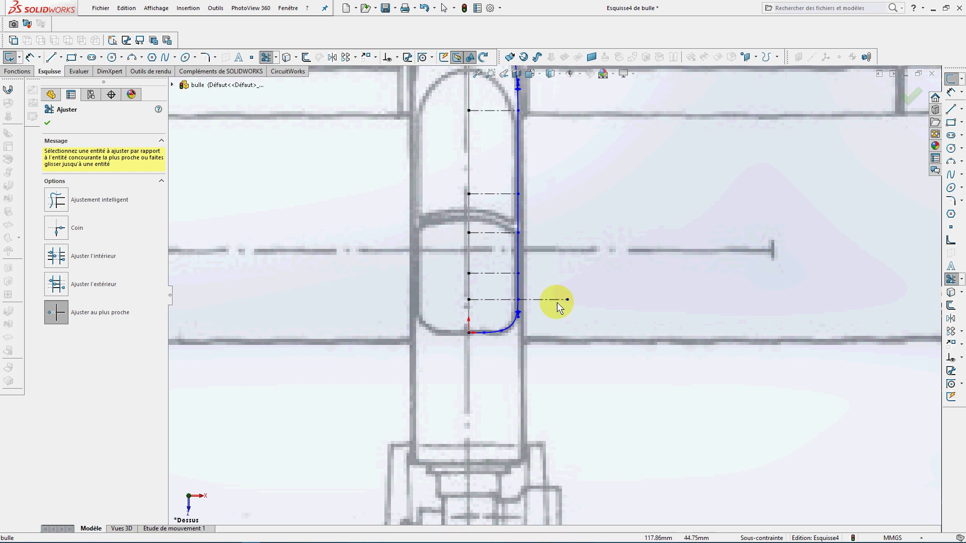
pyautogui.click(500, 284)
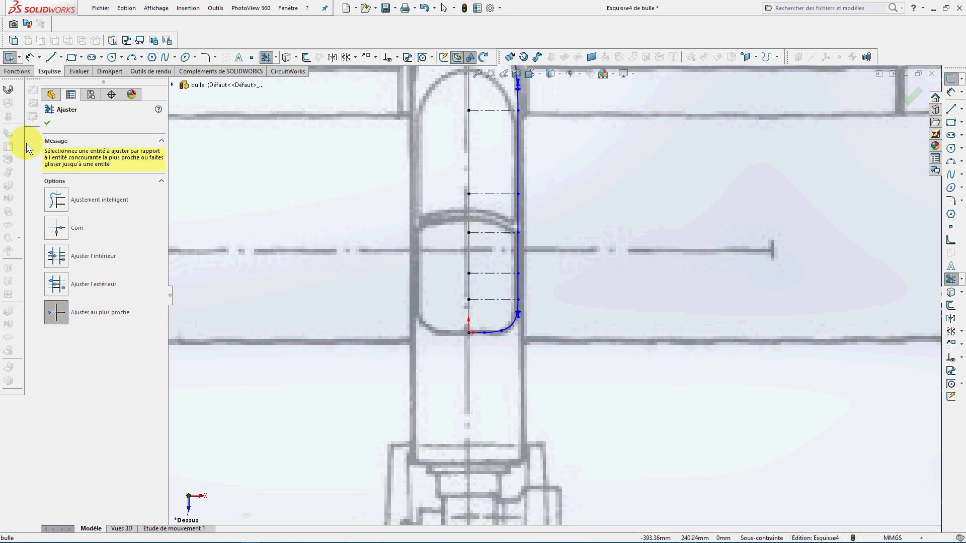
pyautogui.click(47, 122)
pyautogui.scroll(3, 507, 162)
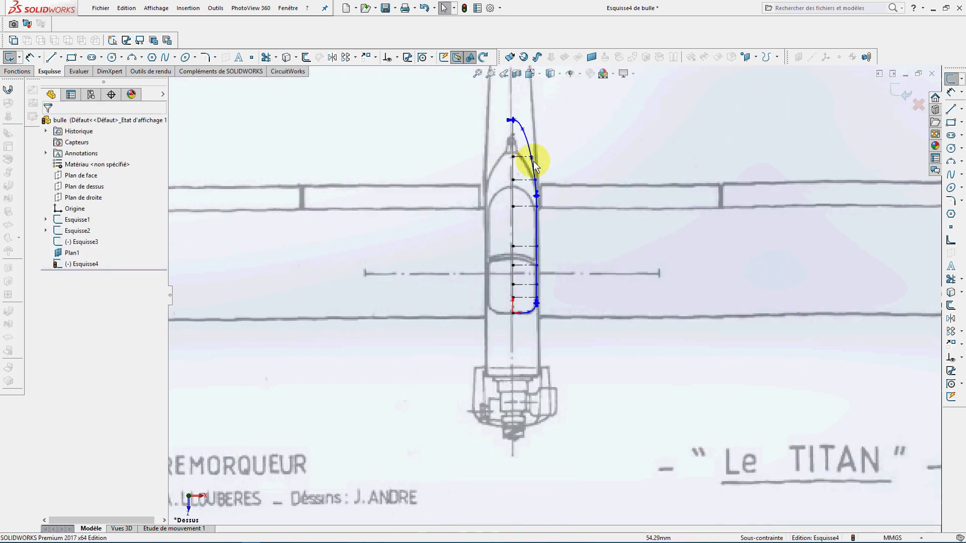
pyautogui.click(899, 101)
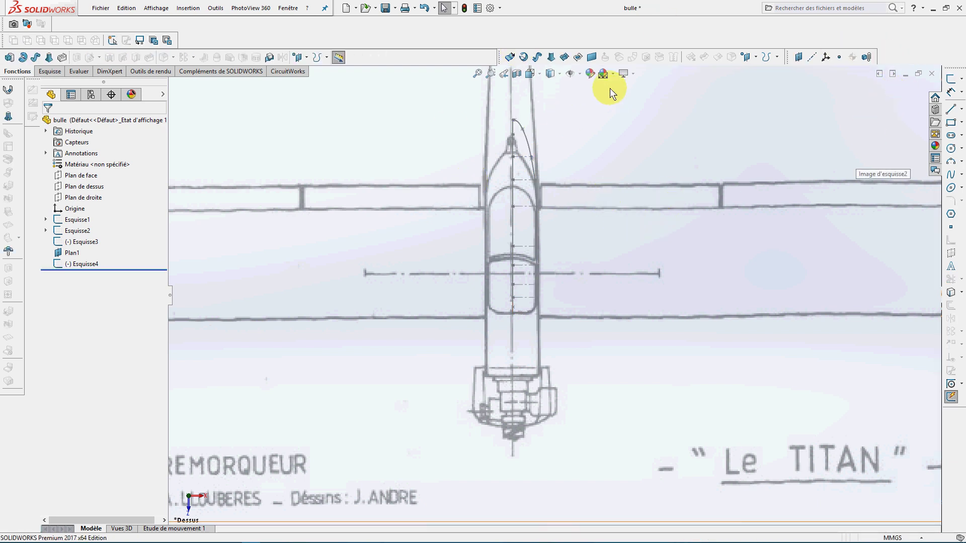
# Inspect the trimmed top-view station lines together with the canopy side profile in a 3D view
pyautogui.scroll(5, 587, 164)
pyautogui.scroll(-3, 574, 289)
pyautogui.moveTo(575, 289); pyautogui.dragTo(447, 309, button='middle')
pyautogui.scroll(-3, 430, 283)
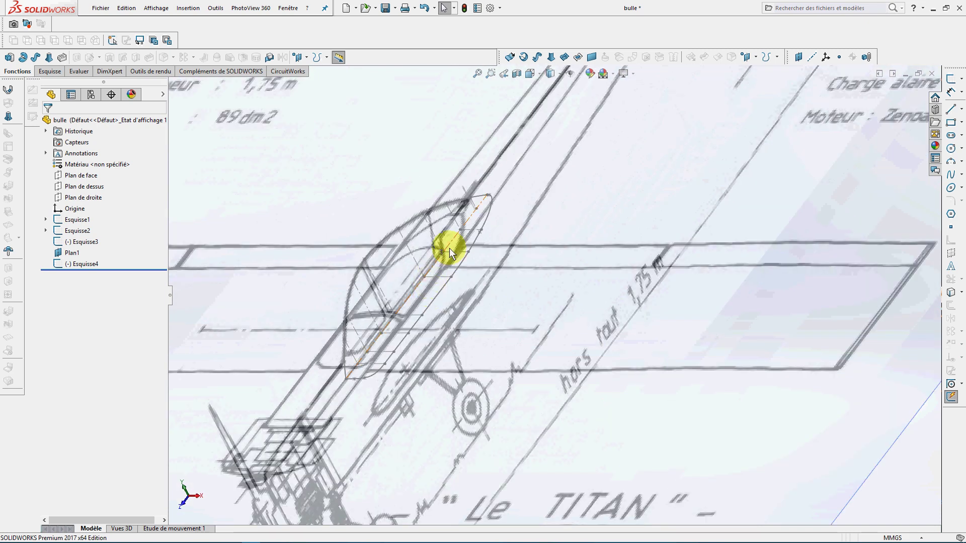
pyautogui.moveTo(452, 248)
pyautogui.mouseDown(button='middle')
pyautogui.moveTo(463, 221)
pyautogui.moveTo(512, 269)
pyautogui.mouseUp(button='middle')
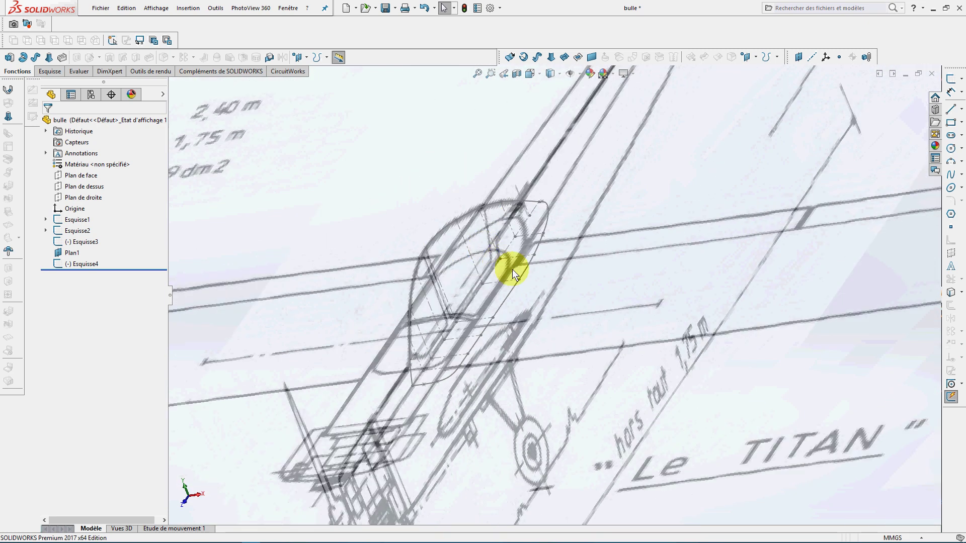
pyautogui.scroll(-3, 439, 331)
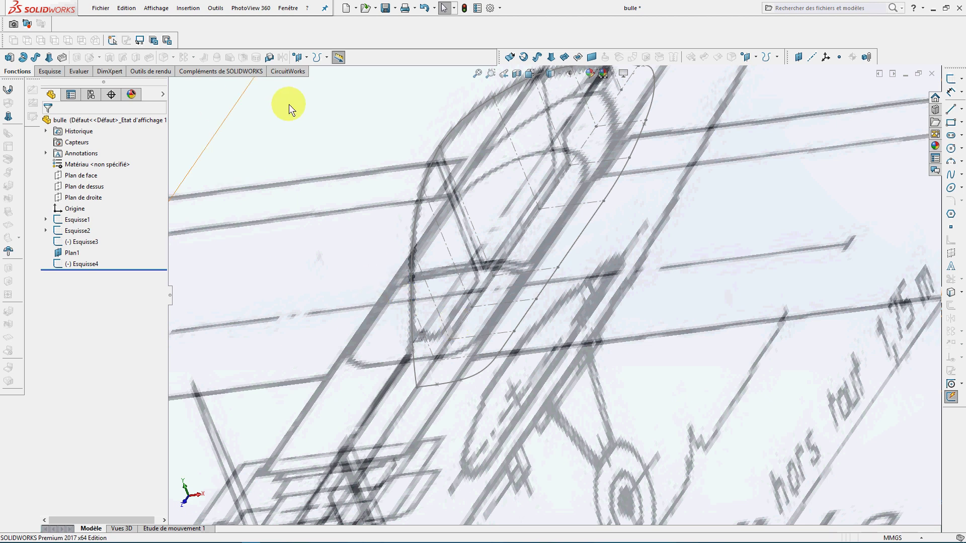
pyautogui.scroll(2, 286, 107)
pyautogui.click(82, 179)
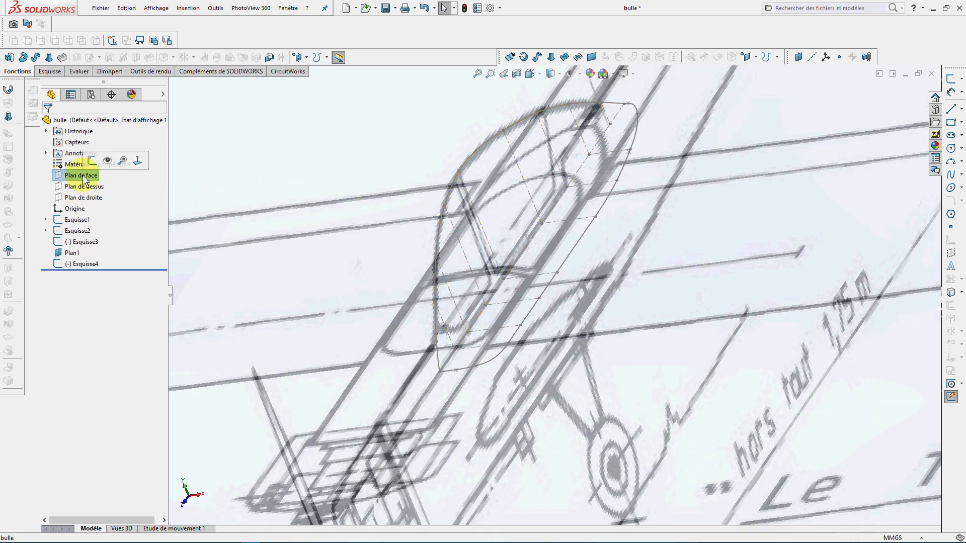
pyautogui.click(190, 9)
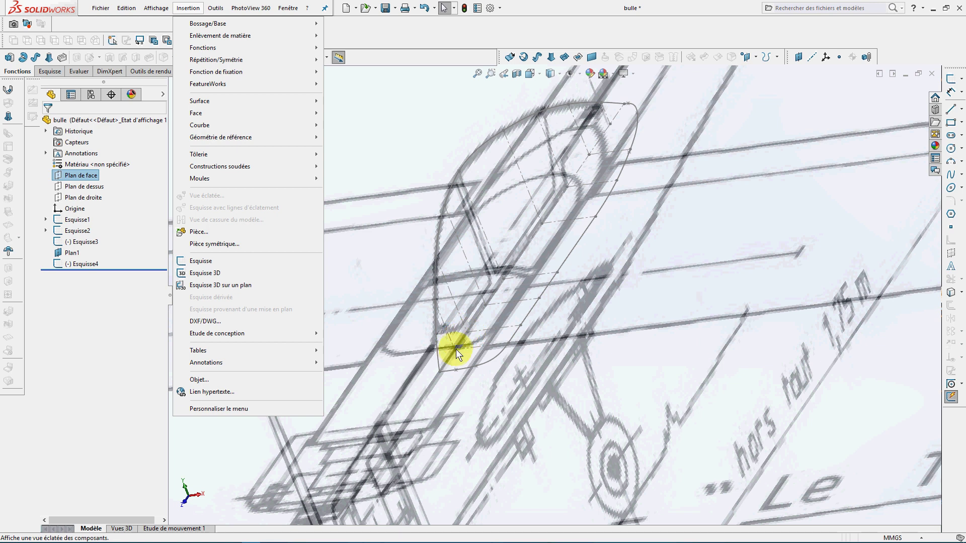
pyautogui.click(338, 119)
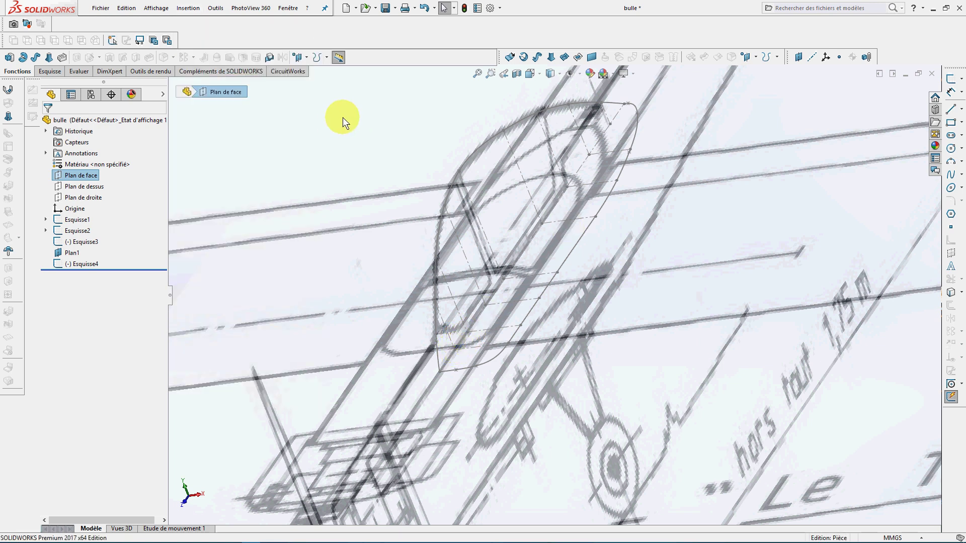
# Create a reference plane at the foremost station through the side-profile line's upper and lower endpoints and the outer endpoint of the top-view line
pyautogui.click(186, 9)
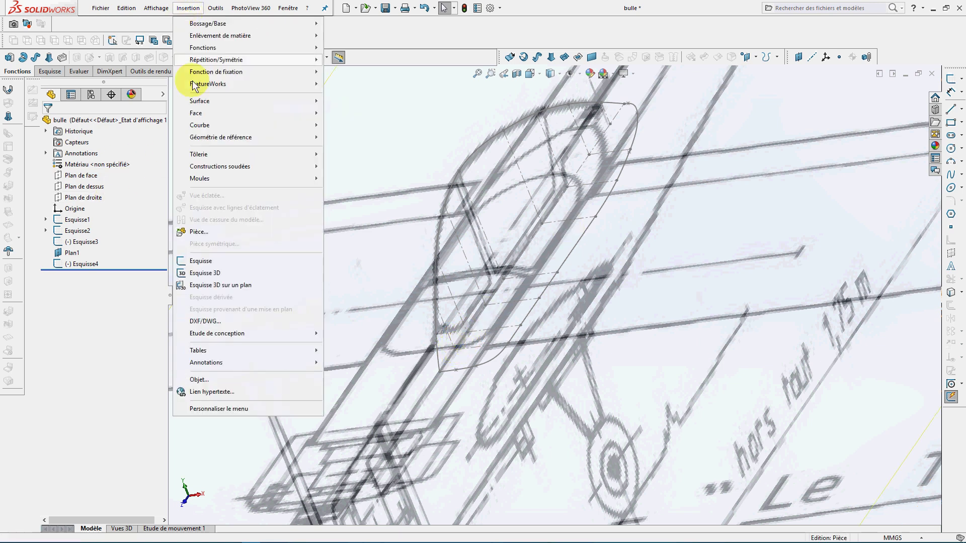
pyautogui.moveTo(242, 134)
pyautogui.click(332, 137)
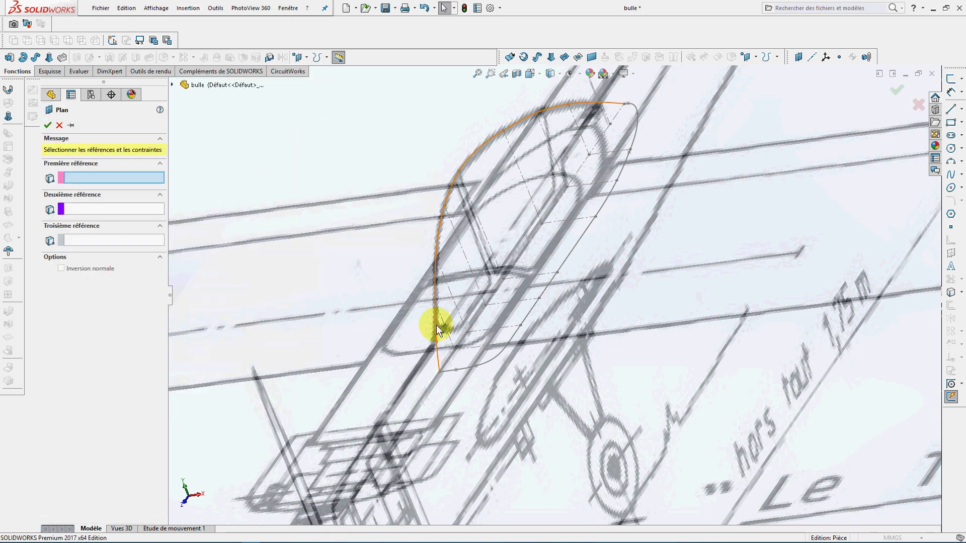
pyautogui.click(436, 302)
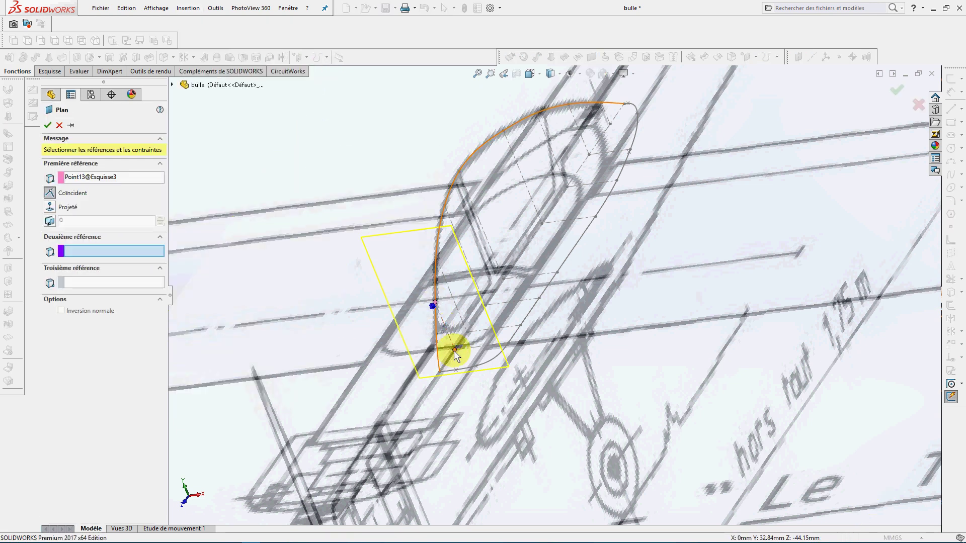
pyautogui.click(454, 350)
pyautogui.click(509, 343)
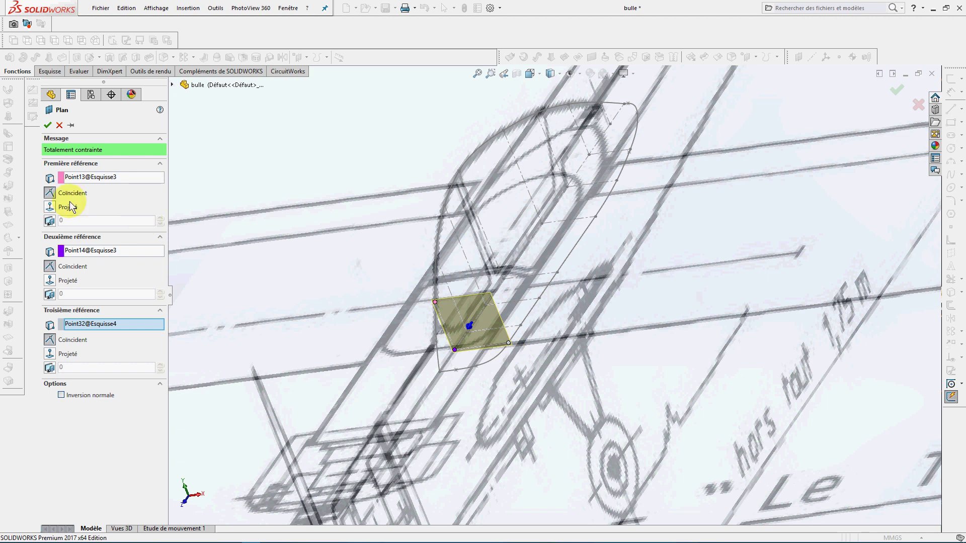
pyautogui.click(47, 125)
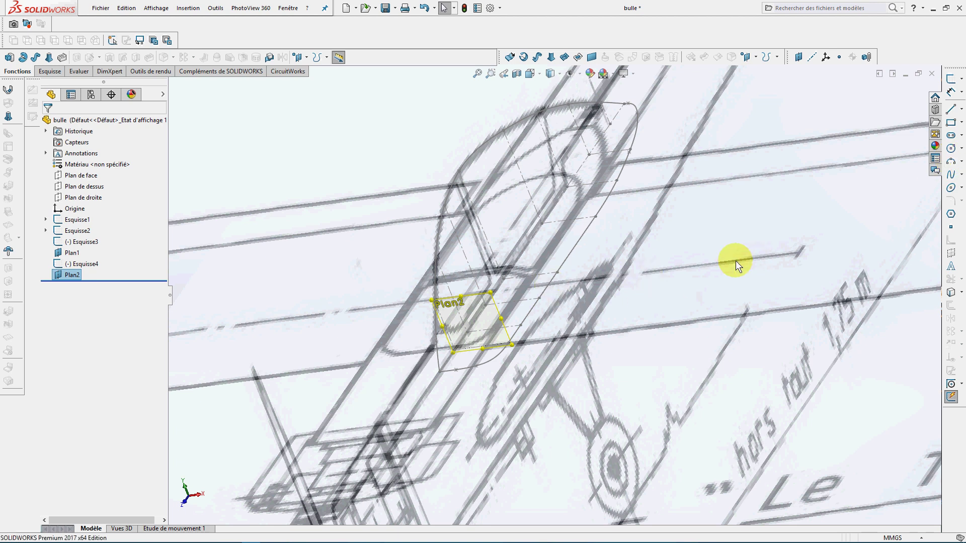
# Sketch a partial ellipse on the foremost station plane, centred on the station's base point, from the profile's top point to the outline's outer point
pyautogui.click(962, 191)
pyautogui.click(901, 201)
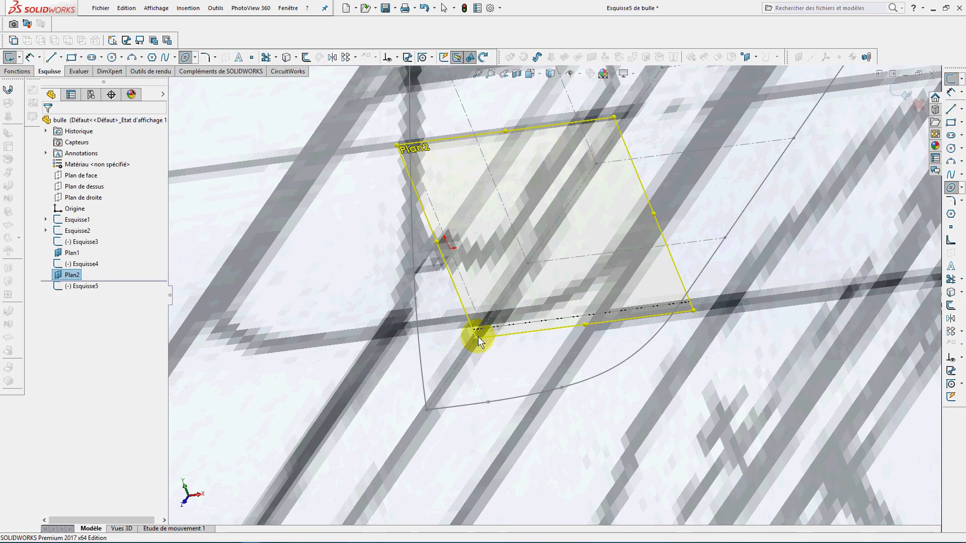
pyautogui.click(482, 328)
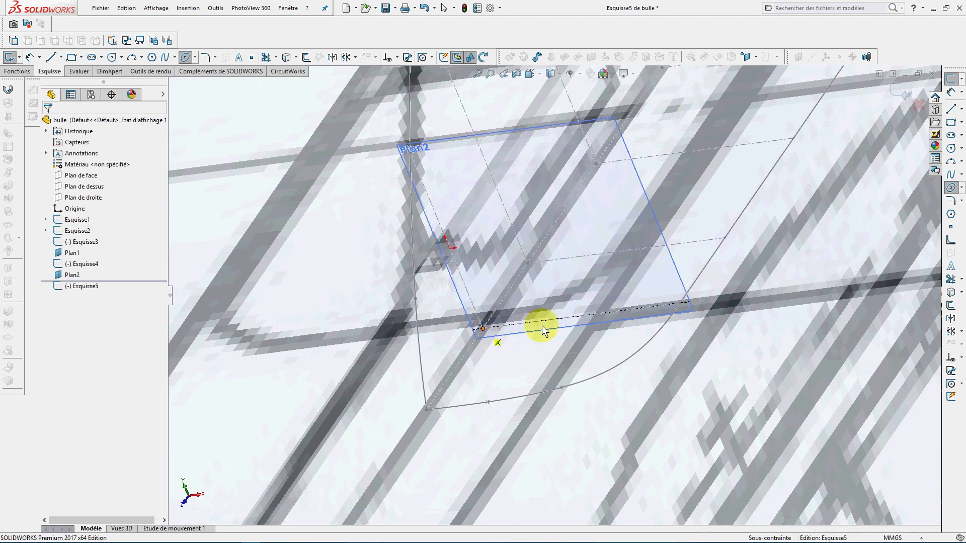
pyautogui.click(683, 305)
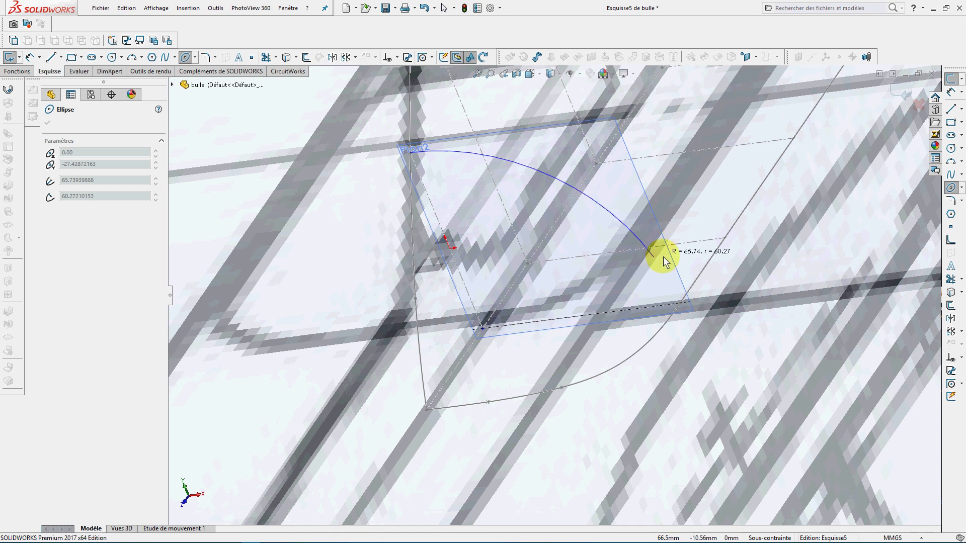
pyautogui.click(680, 305)
pyautogui.scroll(10, 680, 264)
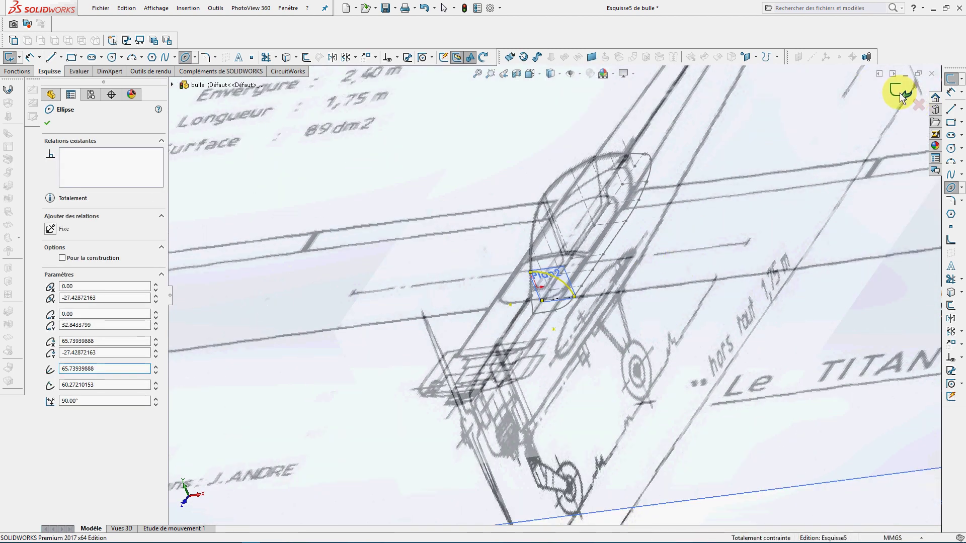
pyautogui.click(900, 91)
# Create a reference plane at the second station through its base point, the outer endpoint of its top-view line and its upper side-profile point
pyautogui.scroll(-5, 564, 256)
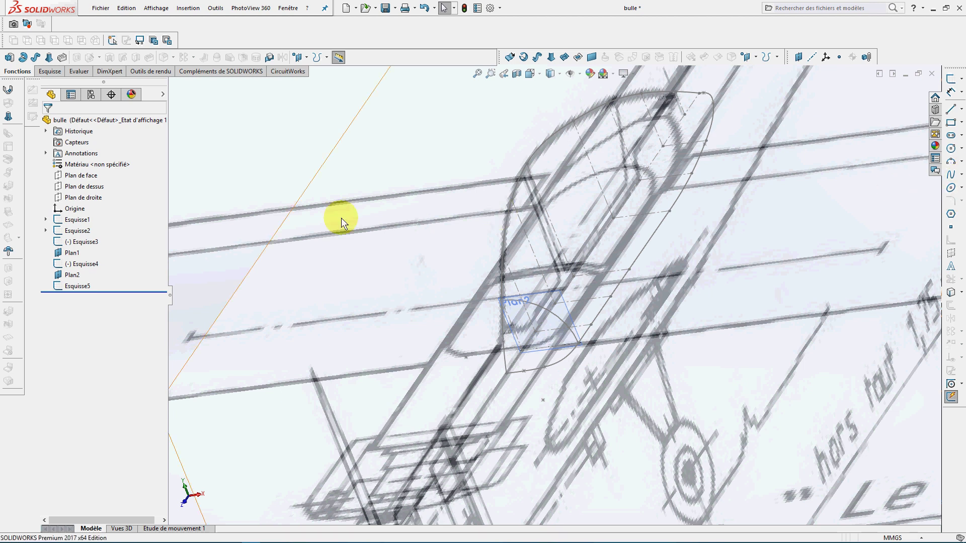
pyautogui.click(215, 8)
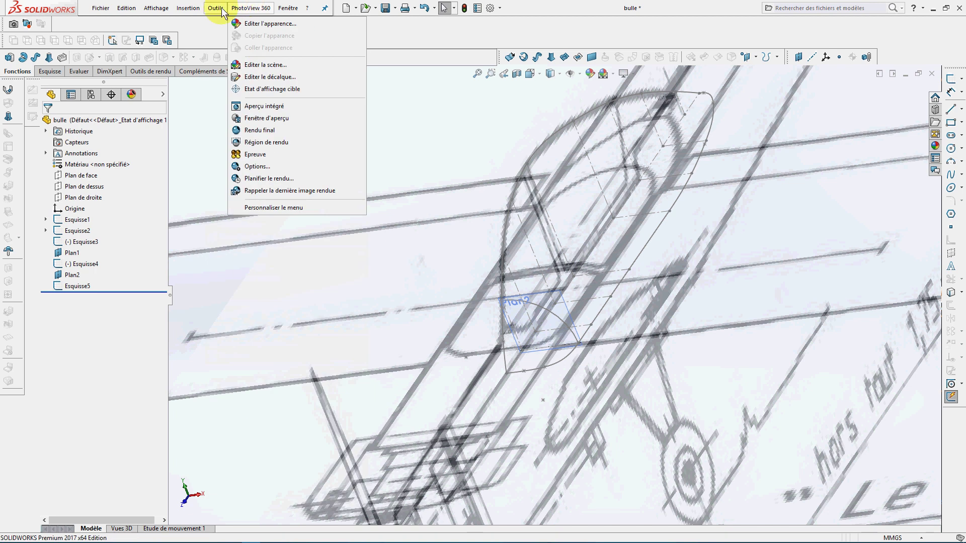
pyautogui.moveTo(188, 8)
pyautogui.moveTo(226, 136)
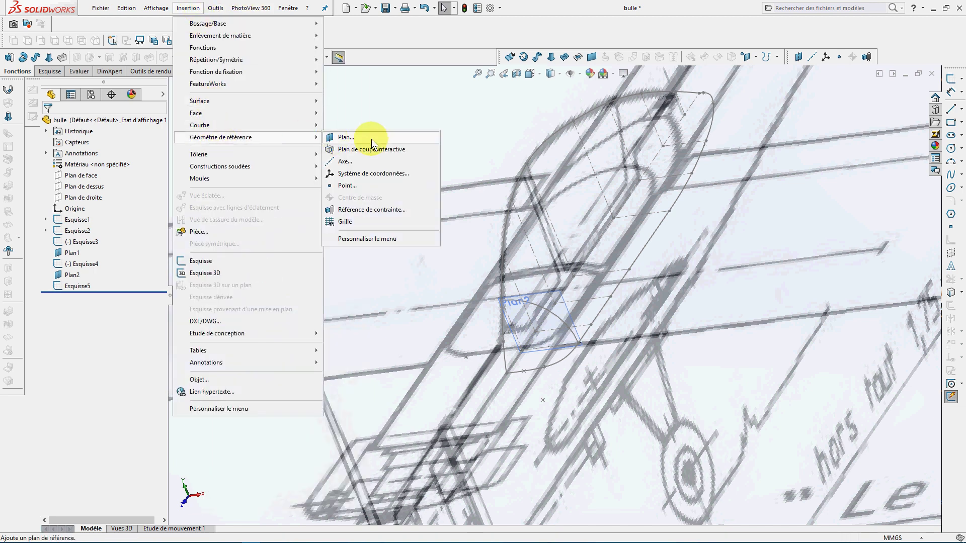
pyautogui.click(335, 133)
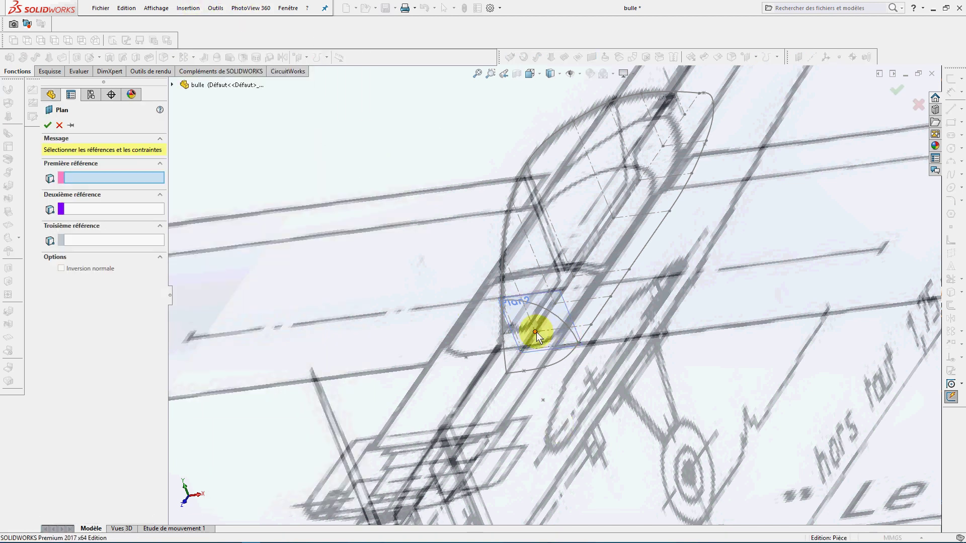
pyautogui.click(537, 332)
pyautogui.click(591, 325)
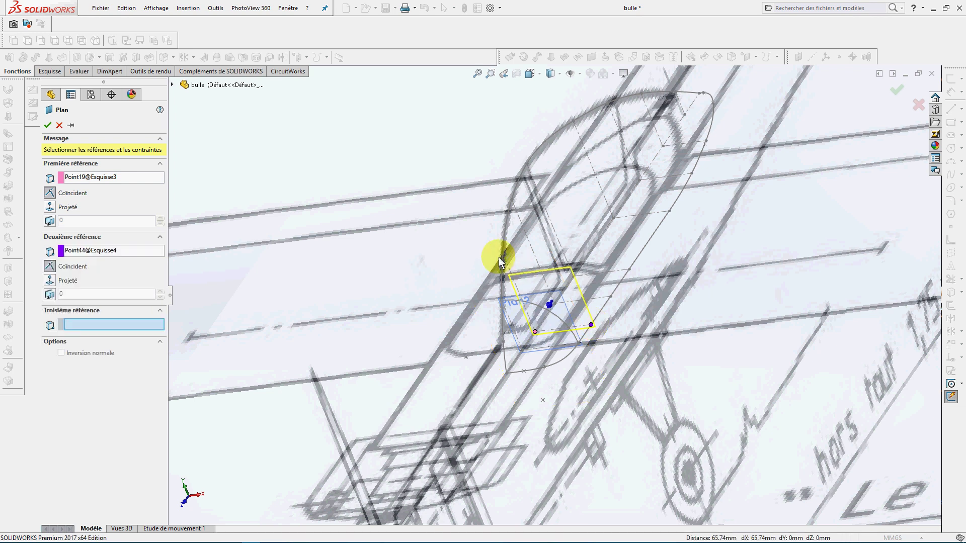
pyautogui.click(503, 254)
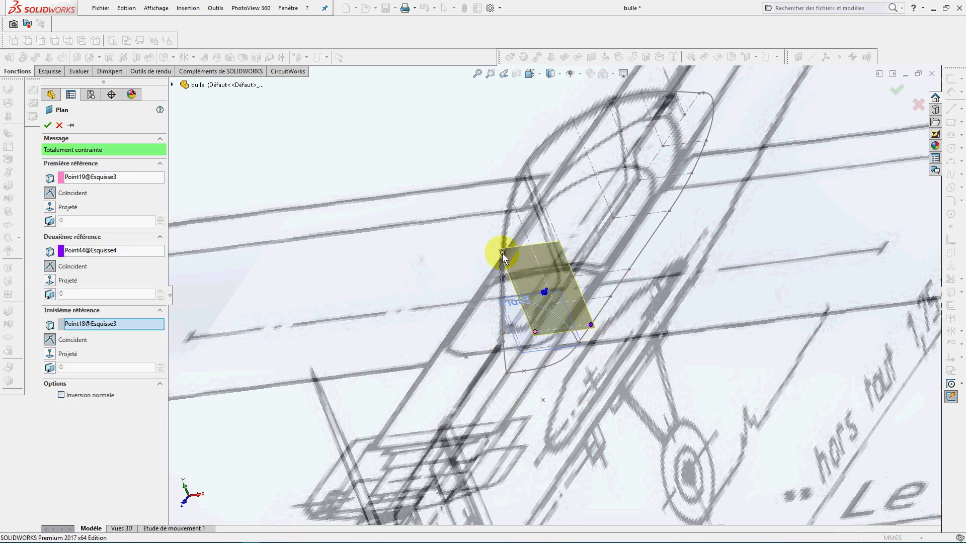
pyautogui.click(47, 125)
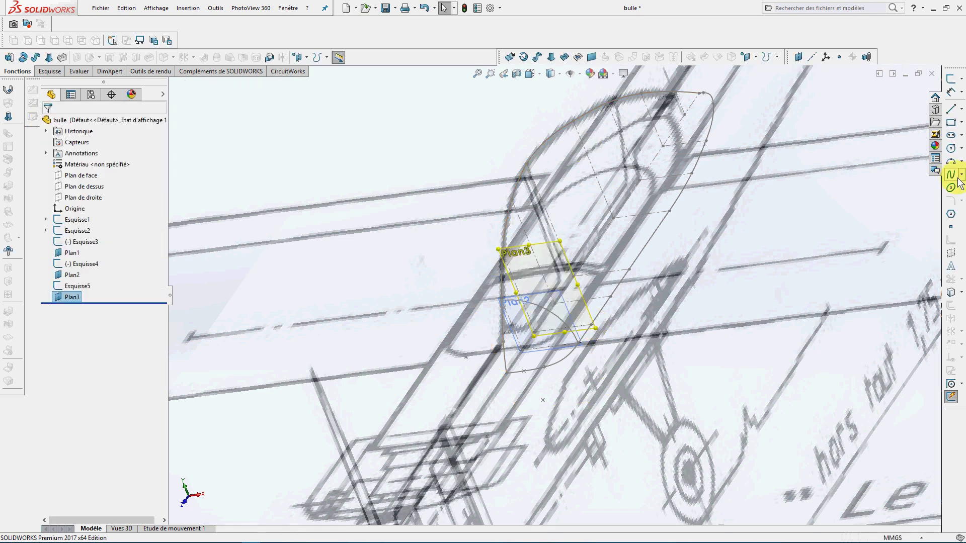
# Sketch a partial ellipse on the second station plane, centred on the station's base point, from the profile's top point to the outline's outer point
pyautogui.click(962, 189)
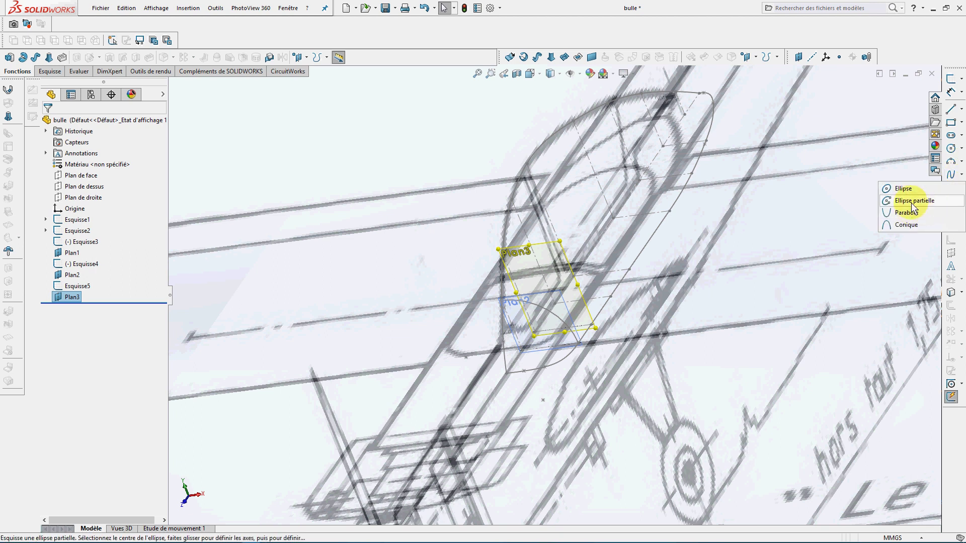
pyautogui.click(922, 203)
pyautogui.click(538, 336)
pyautogui.click(591, 324)
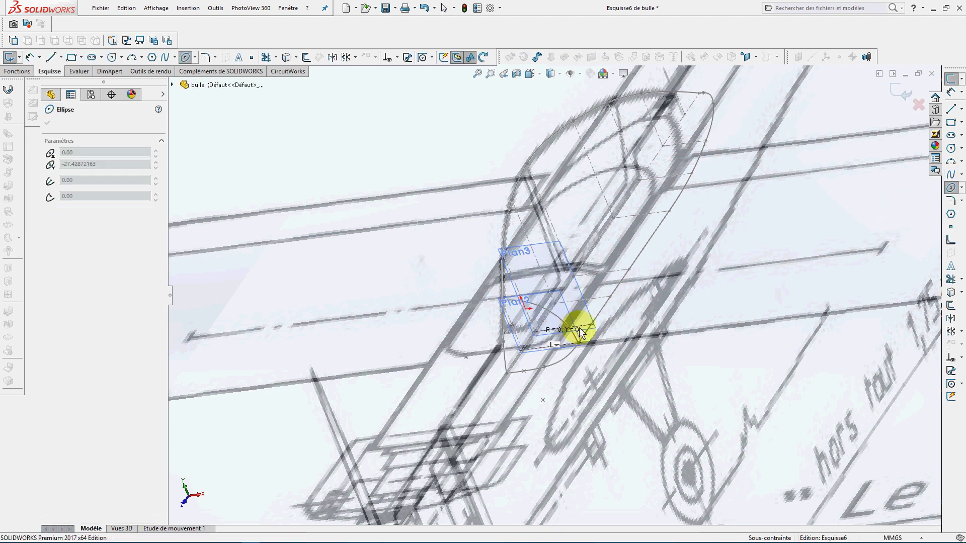
pyautogui.click(504, 256)
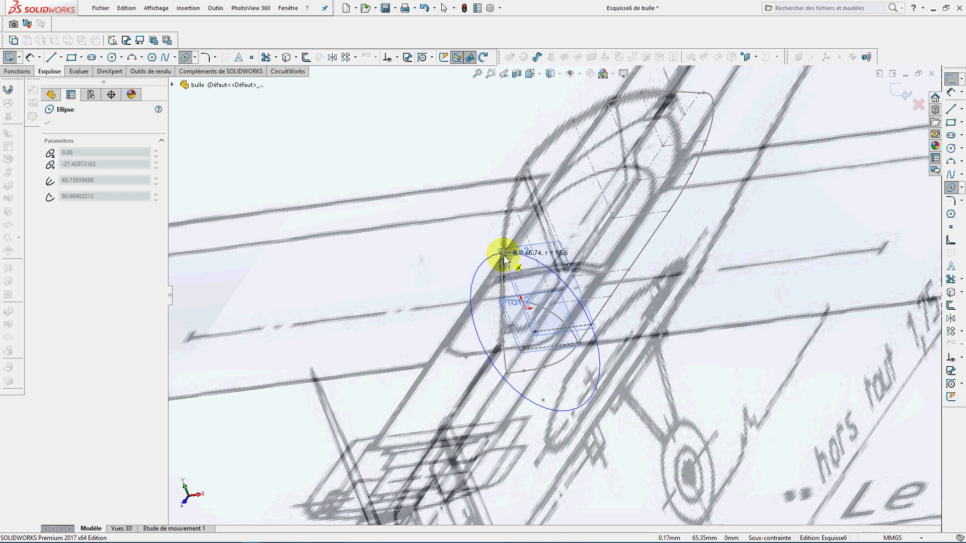
pyautogui.click(591, 325)
pyautogui.click(903, 95)
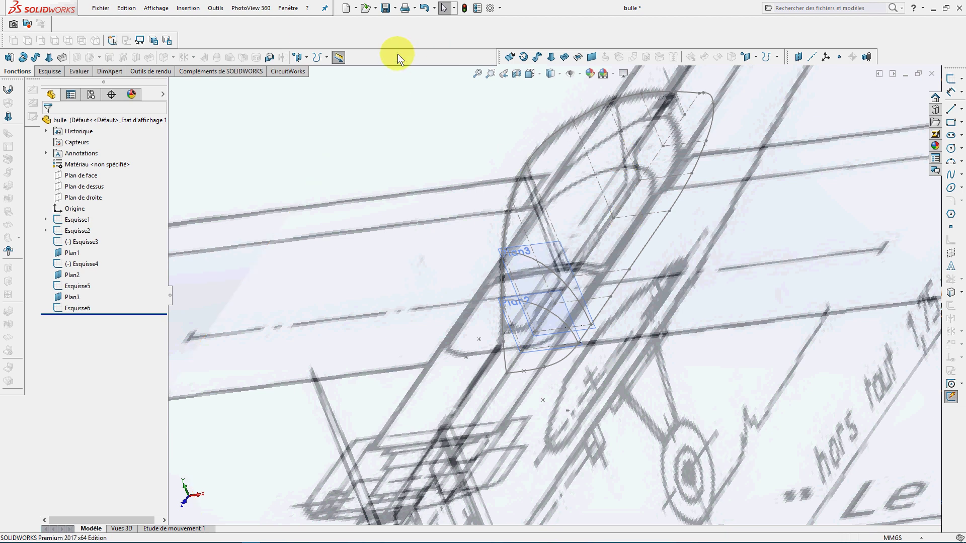
# Create a reference plane at the third station through the side-profile line's upper and lower endpoints and the outer endpoint of its top-view line
pyautogui.click(188, 8)
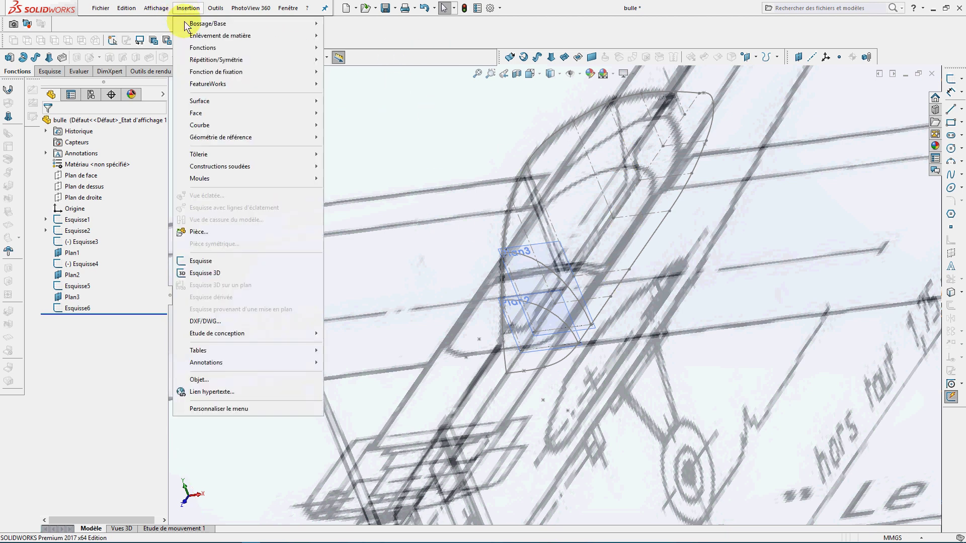
pyautogui.moveTo(243, 137)
pyautogui.click(345, 138)
pyautogui.click(510, 202)
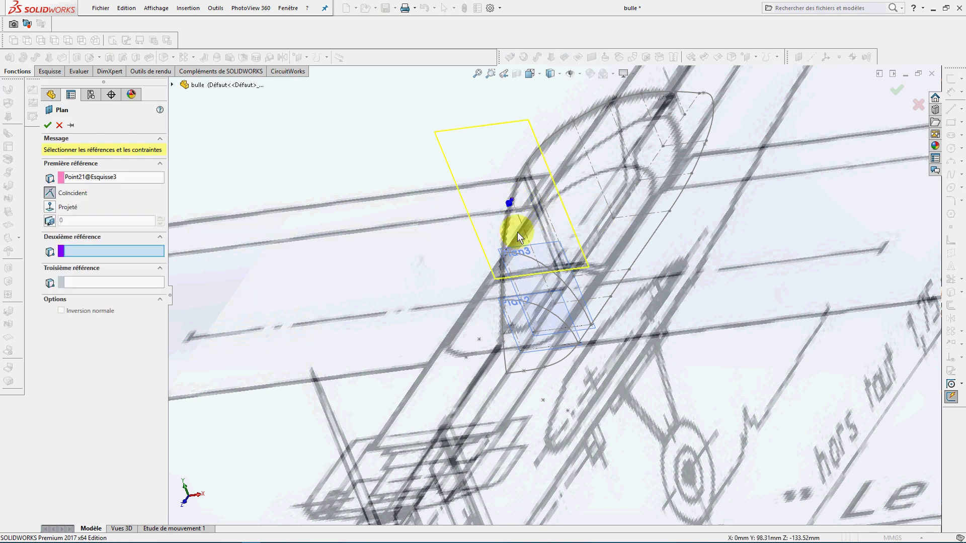
pyautogui.click(554, 303)
pyautogui.click(611, 297)
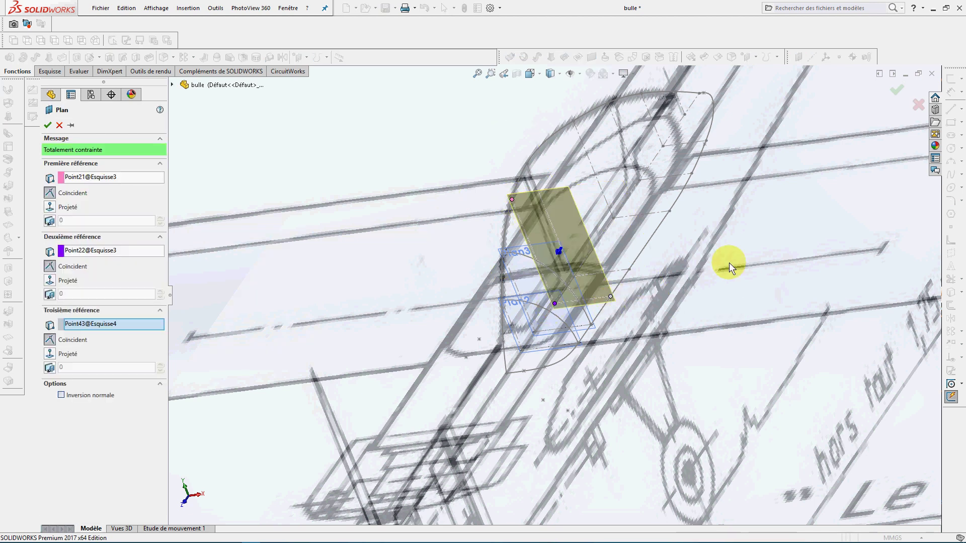
pyautogui.click(48, 124)
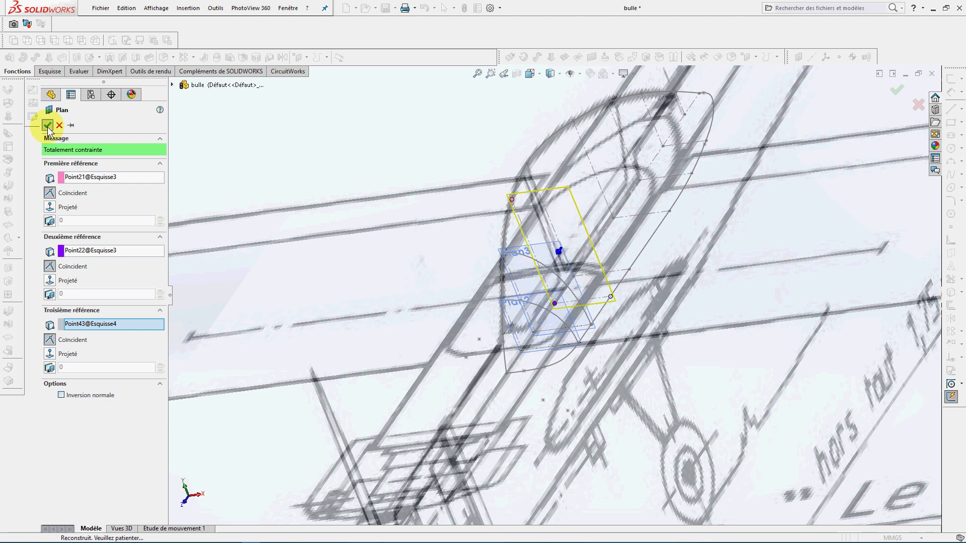
# Sketch a partial ellipse on the third station plane, centred on its base point, from the profile's top point to the outline's outer point
pyautogui.click(46, 73)
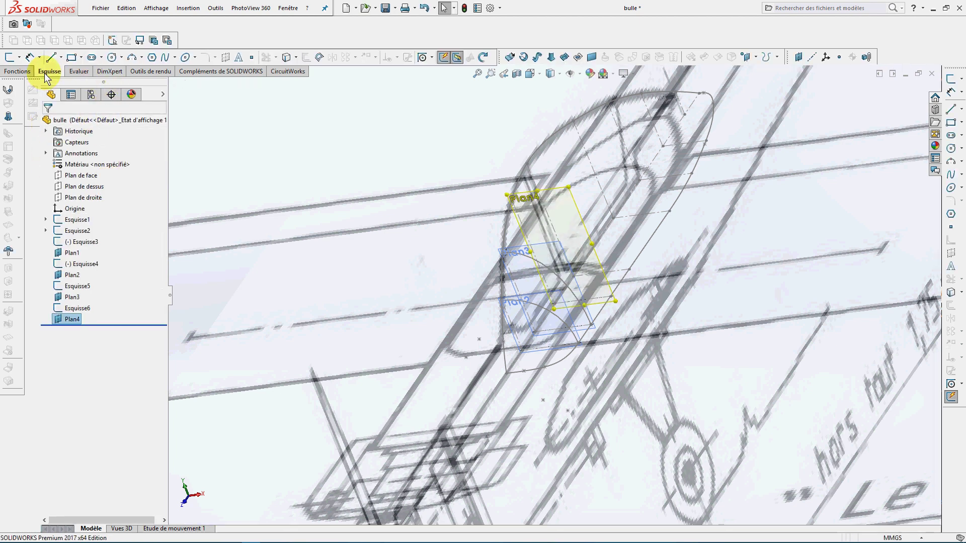
pyautogui.click(194, 58)
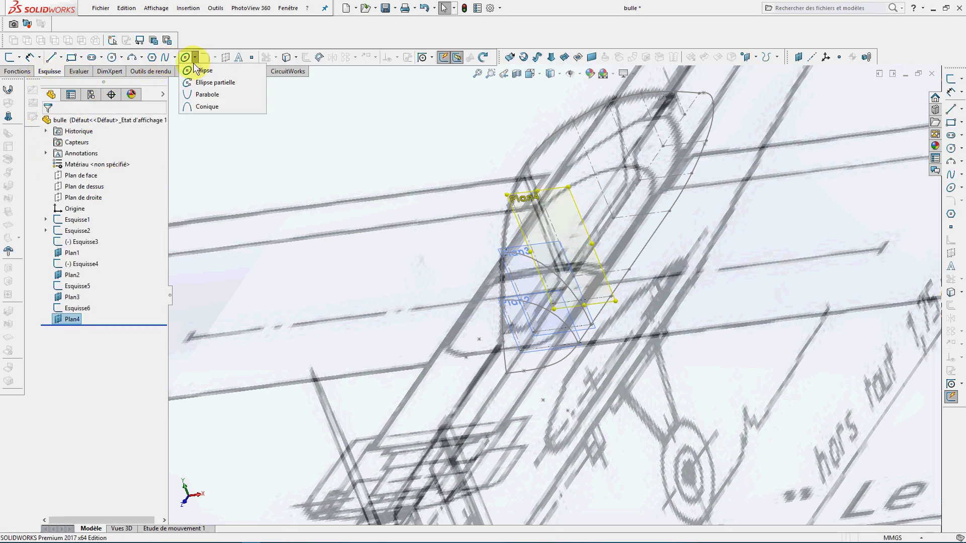
pyautogui.click(201, 70)
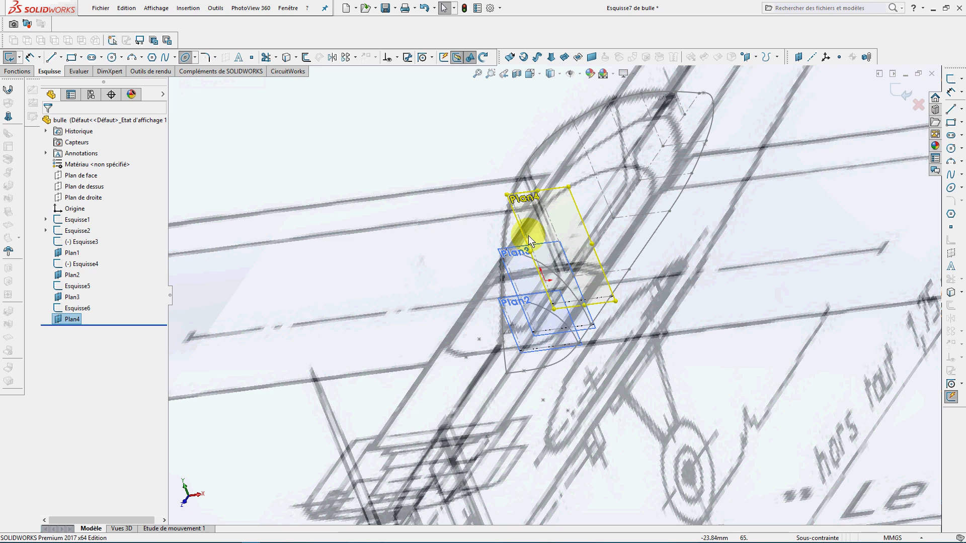
pyautogui.click(555, 306)
pyautogui.click(610, 295)
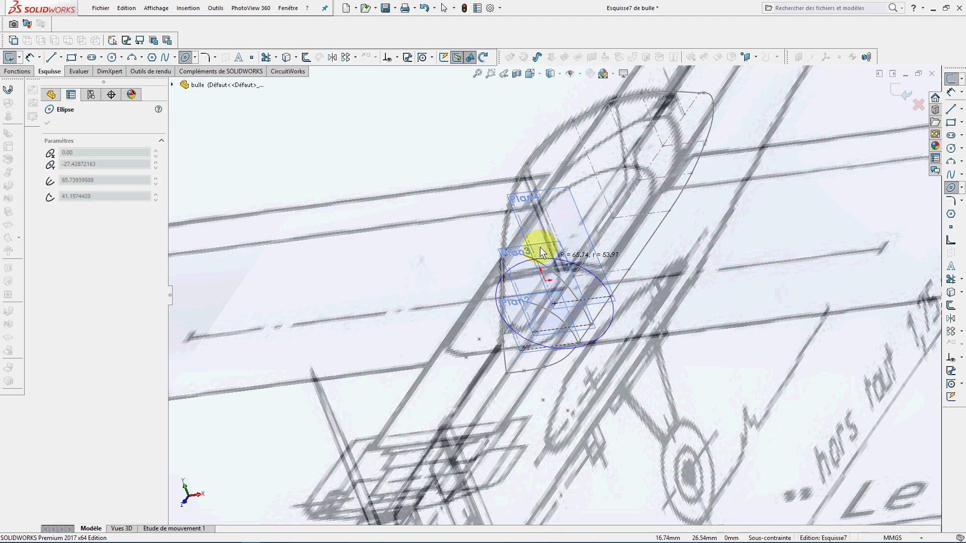
pyautogui.click(512, 201)
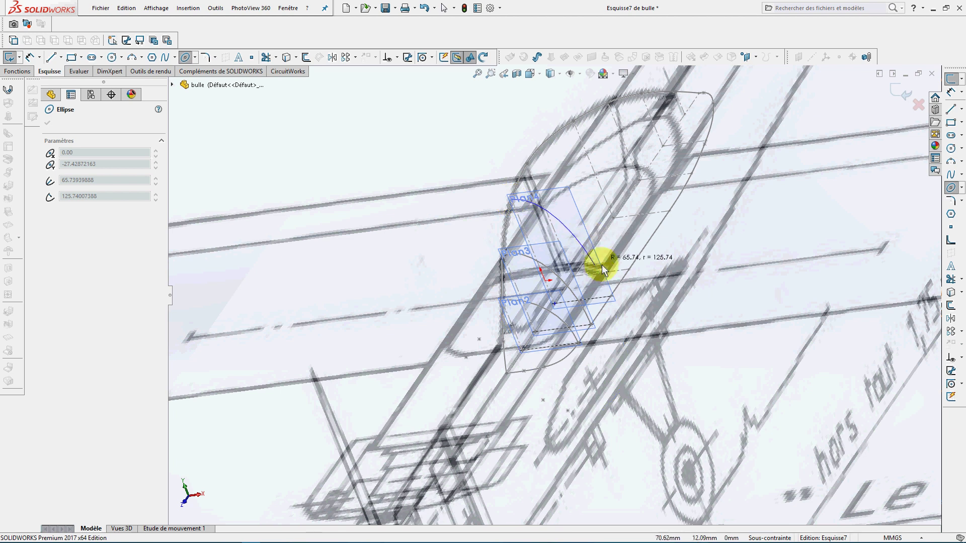
pyautogui.click(611, 296)
pyautogui.moveTo(651, 259); pyautogui.dragTo(647, 236, button='middle')
pyautogui.scroll(-5, 647, 236)
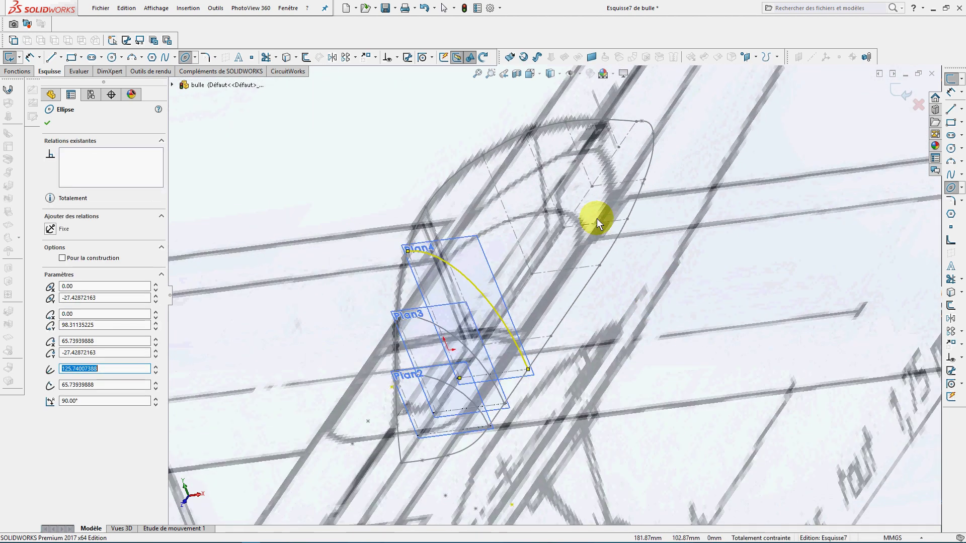
pyautogui.click(905, 95)
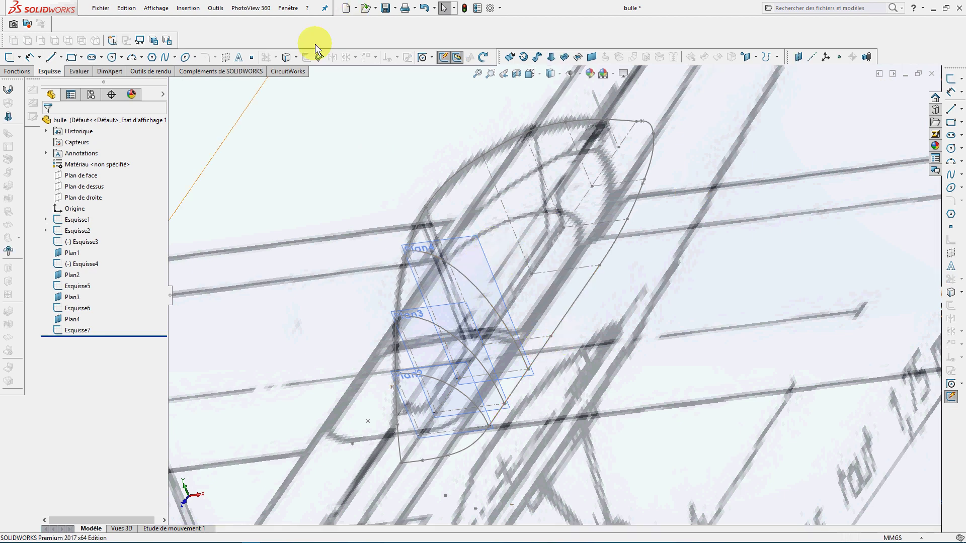
# Create a reference plane at the fourth station through its upper side-profile point, its base point and the outer endpoint of its top-view line
pyautogui.click(194, 10)
pyautogui.moveTo(243, 139)
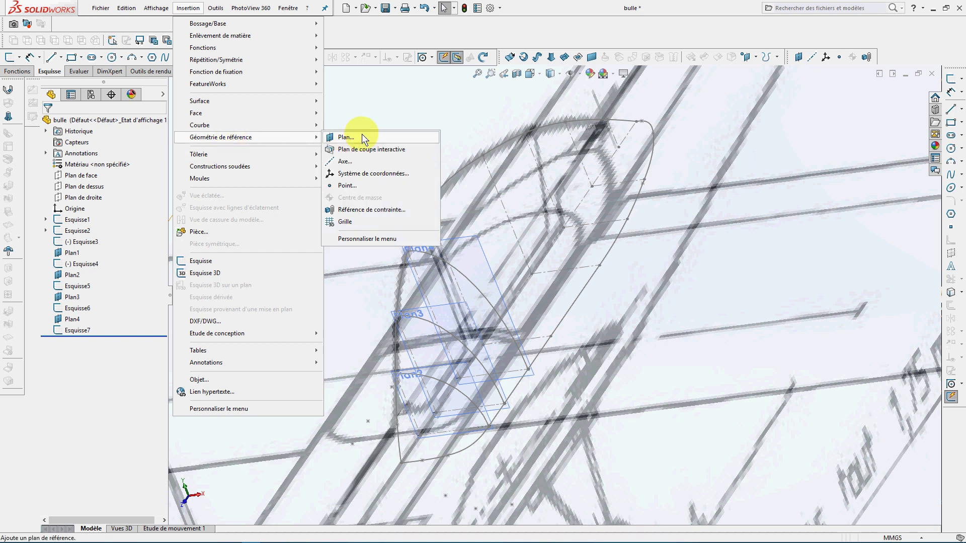
pyautogui.click(346, 138)
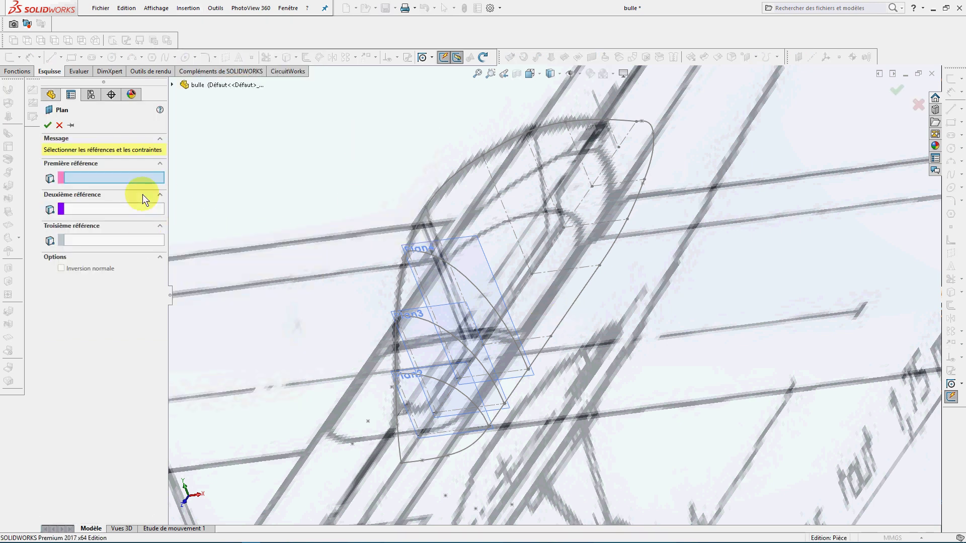
pyautogui.click(426, 209)
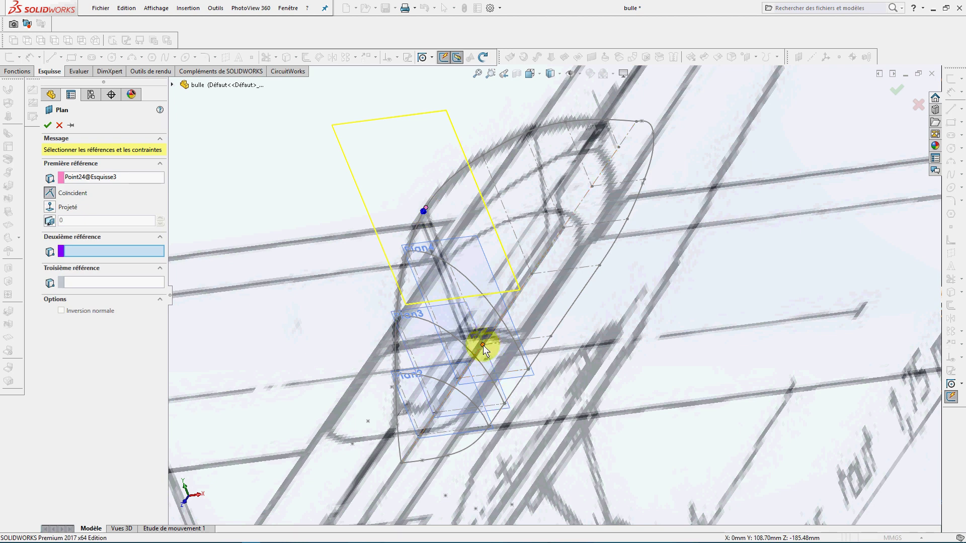
pyautogui.click(483, 345)
pyautogui.click(550, 336)
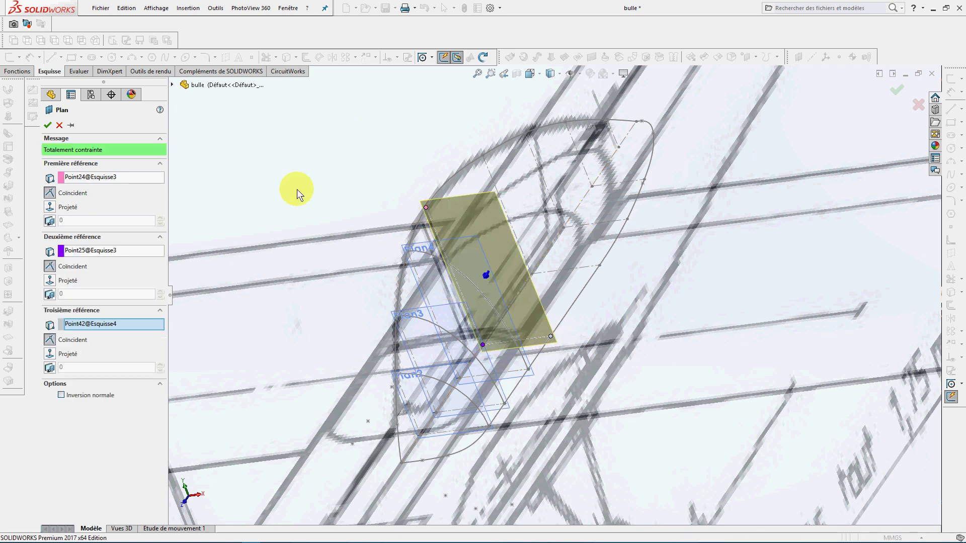
pyautogui.click(48, 125)
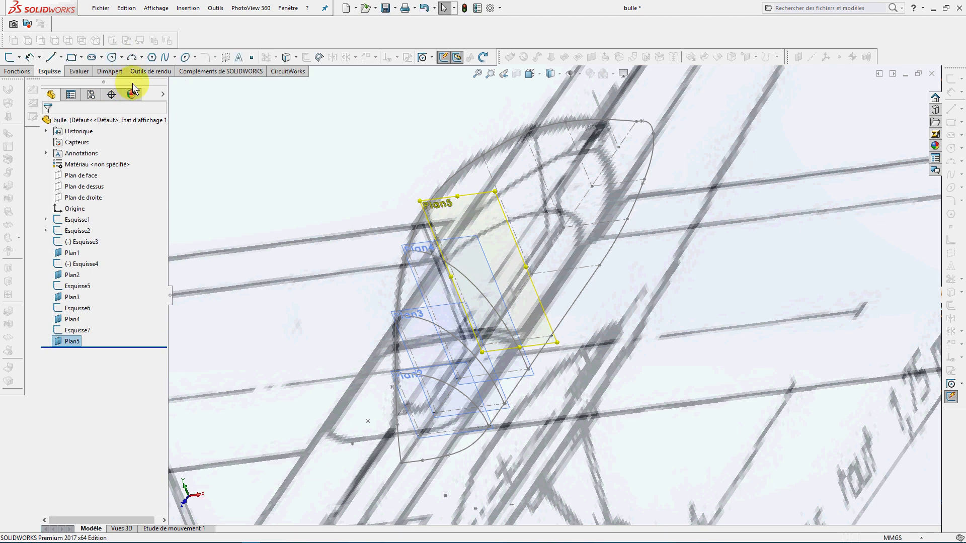
# Sketch a partial ellipse on the fourth station plane, centred on its base point, from the profile's top point to the outline's outer point
pyautogui.click(195, 57)
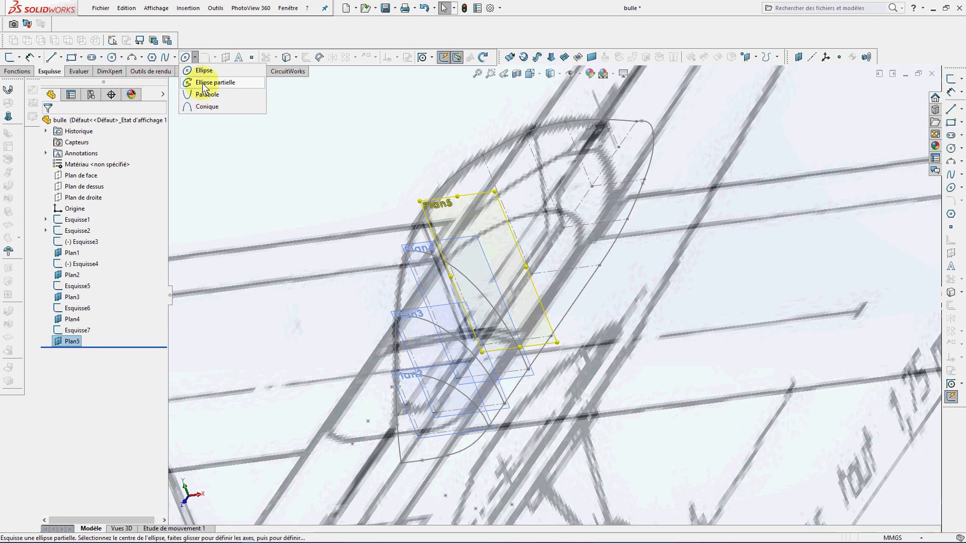
pyautogui.click(204, 81)
pyautogui.click(482, 345)
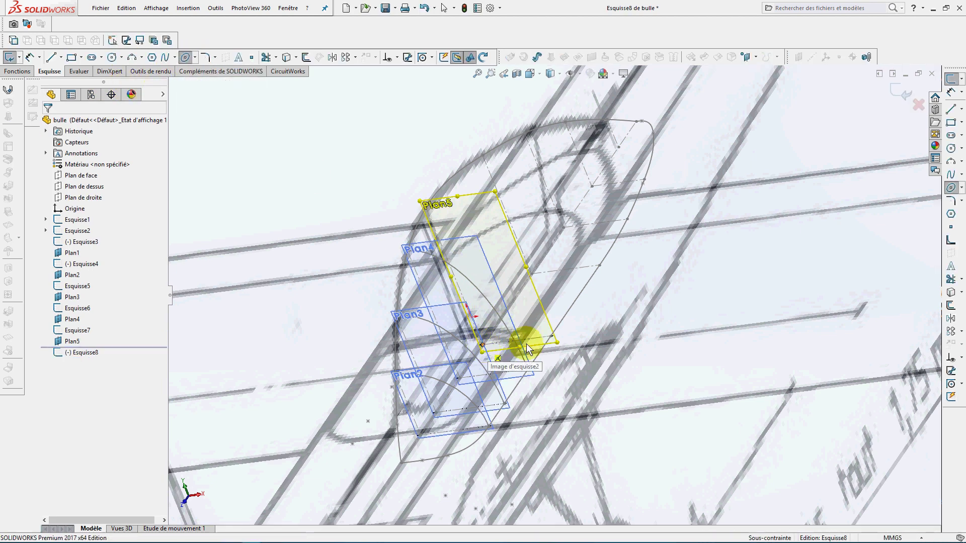
pyautogui.click(552, 338)
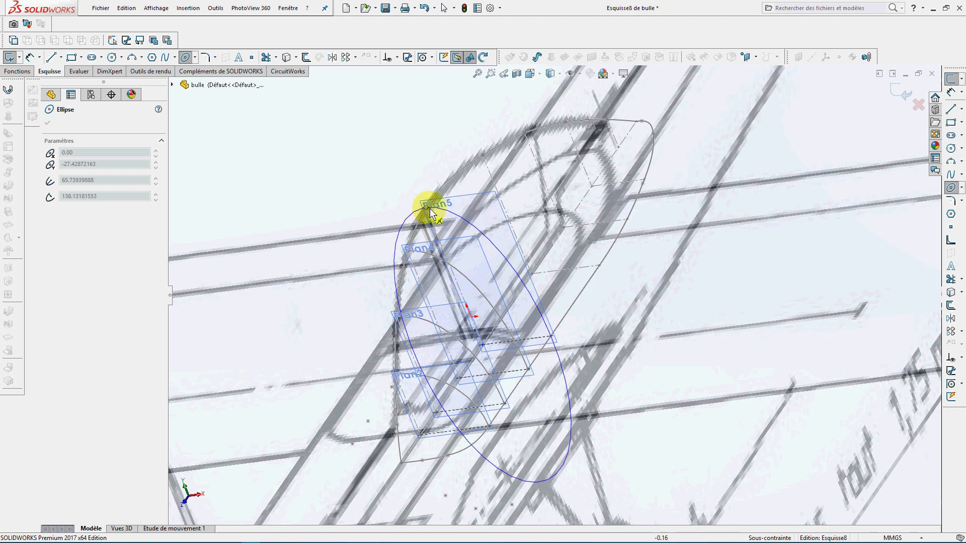
pyautogui.click(425, 211)
pyautogui.click(551, 338)
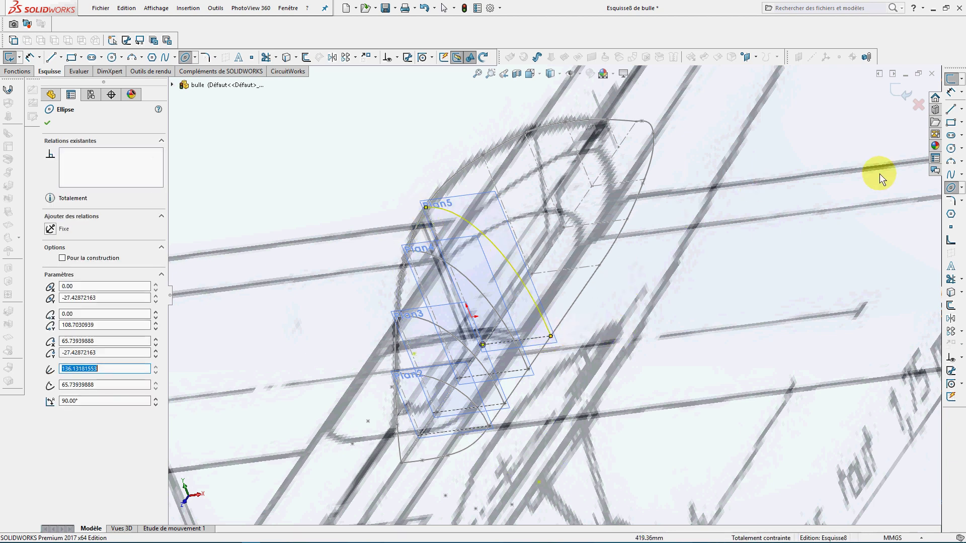
pyautogui.click(904, 92)
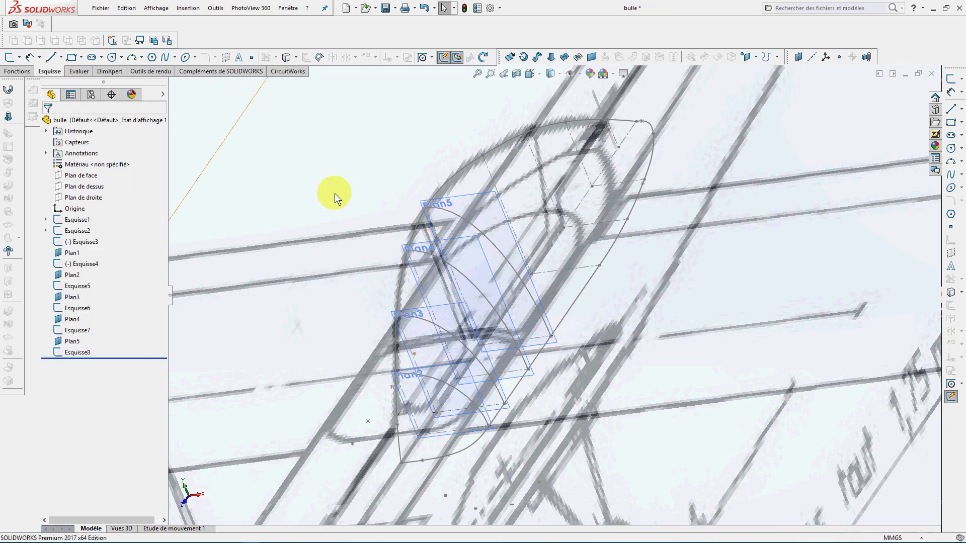
# Create a reference plane at the fifth station through its base point, the outer endpoint of its top-view line and its upper side-profile point
pyautogui.click(190, 8)
pyautogui.moveTo(255, 136)
pyautogui.click(339, 140)
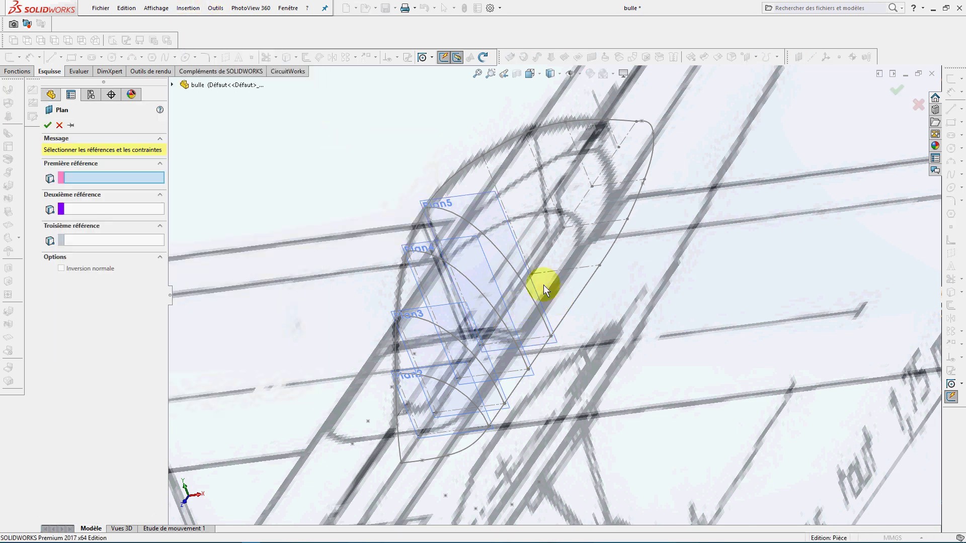
pyautogui.click(533, 275)
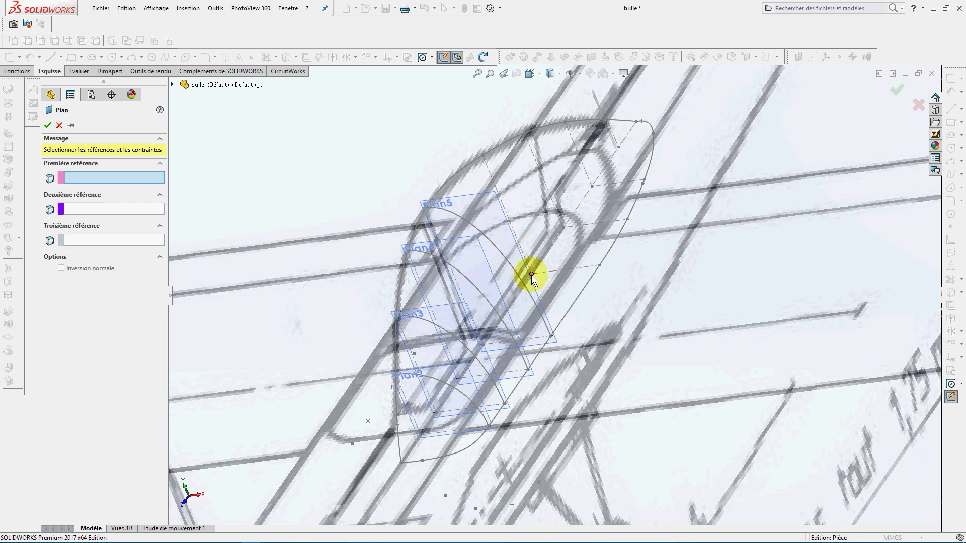
pyautogui.click(600, 265)
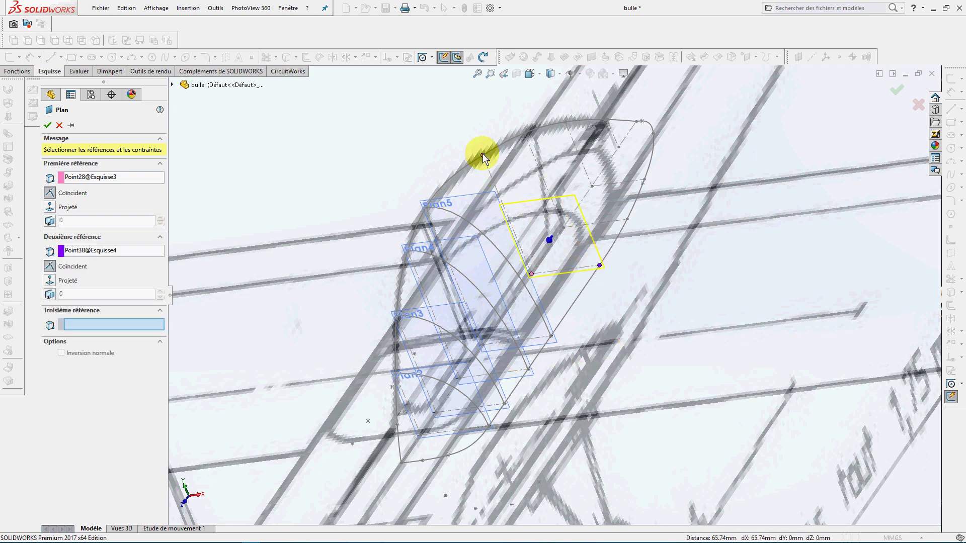
pyautogui.click(482, 154)
pyautogui.click(47, 124)
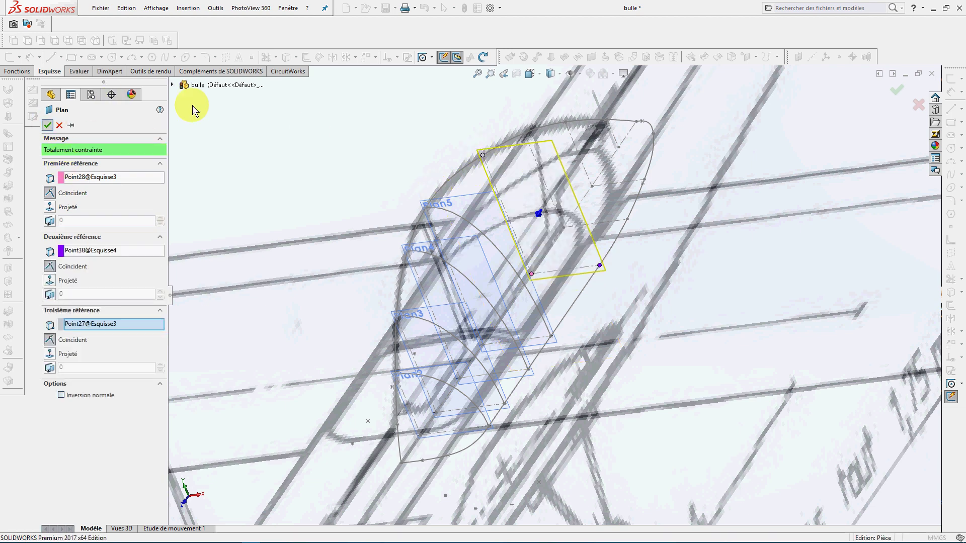
# Sketch a partial ellipse on the fifth station plane, centred on its base point, from the profile's top point to the outline's outer point
pyautogui.click(196, 58)
pyautogui.click(202, 72)
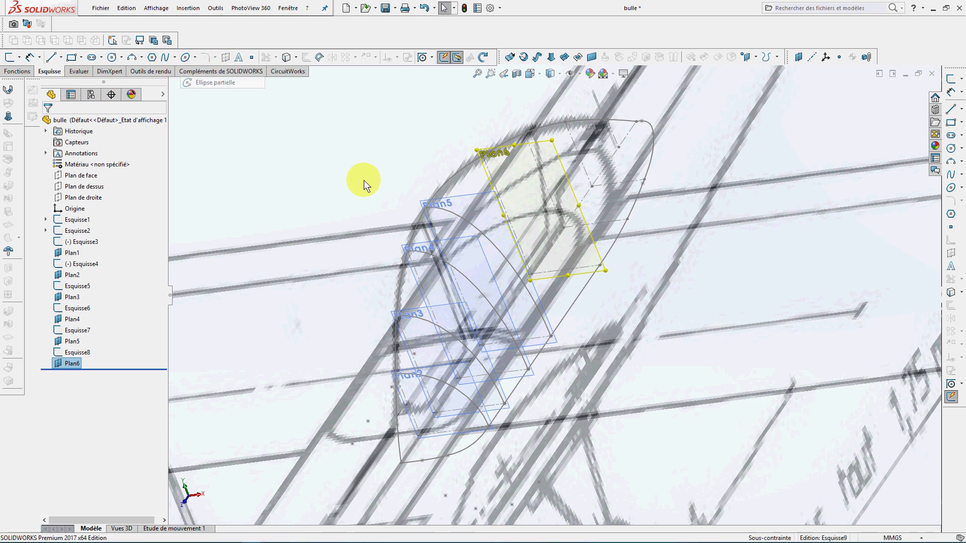
pyautogui.click(532, 274)
pyautogui.click(601, 266)
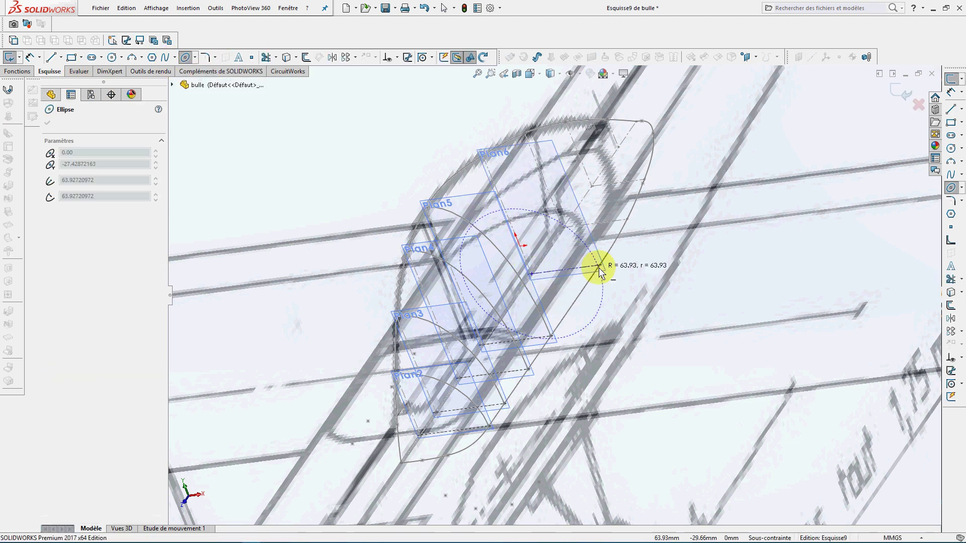
pyautogui.click(486, 161)
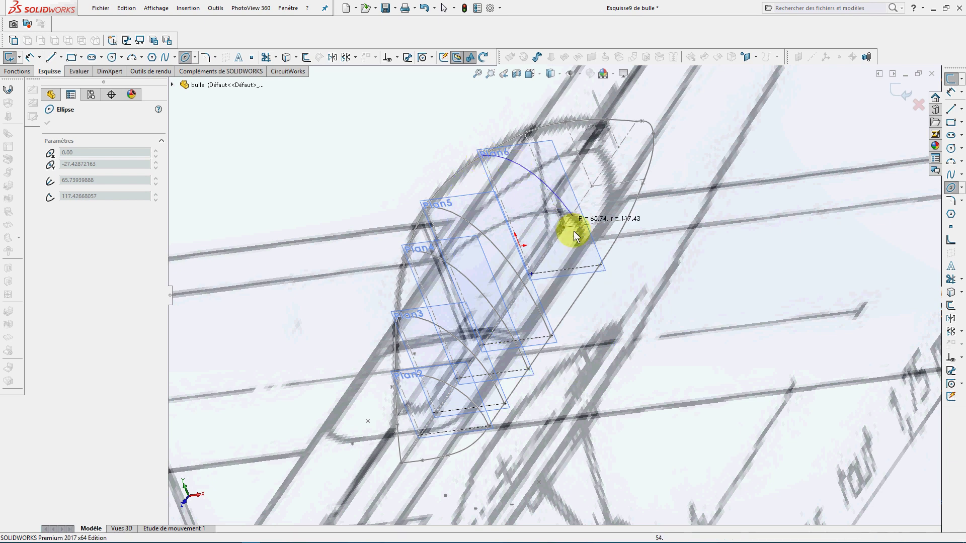
pyautogui.click(601, 267)
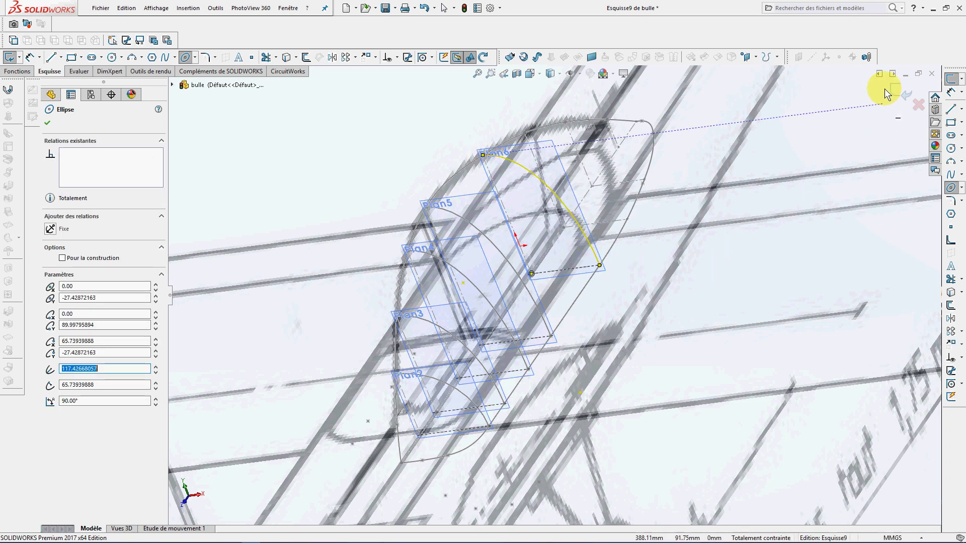
pyautogui.click(901, 92)
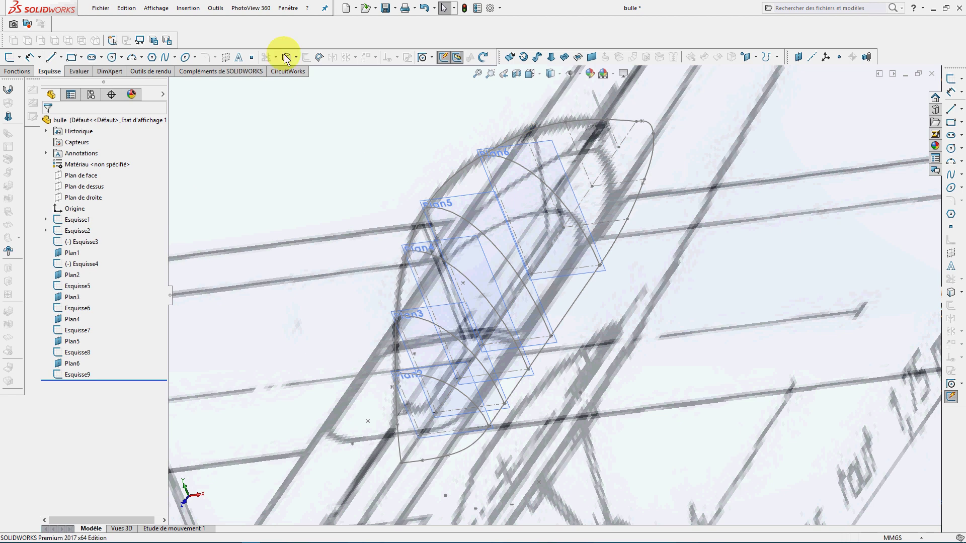
# Create a reference plane at the sixth station through its base point, the outer endpoint of its top-view line and its upper side-profile point
pyautogui.click(193, 10)
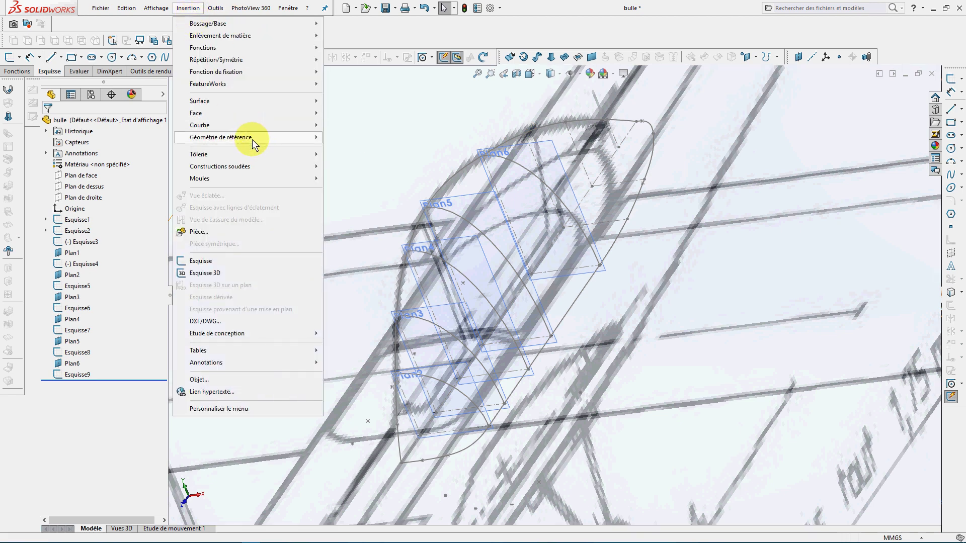
pyautogui.moveTo(252, 136)
pyautogui.click(358, 137)
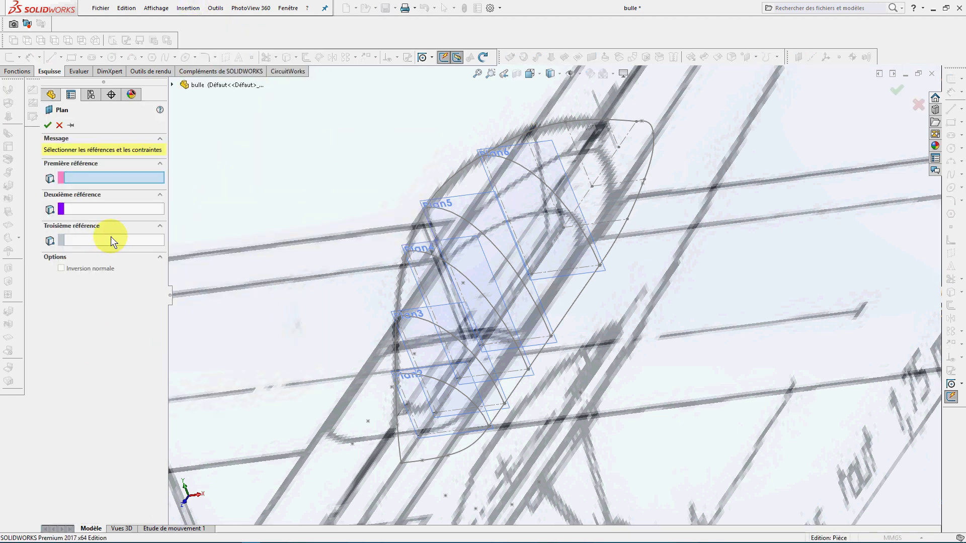
pyautogui.click(563, 228)
pyautogui.click(627, 219)
pyautogui.click(524, 133)
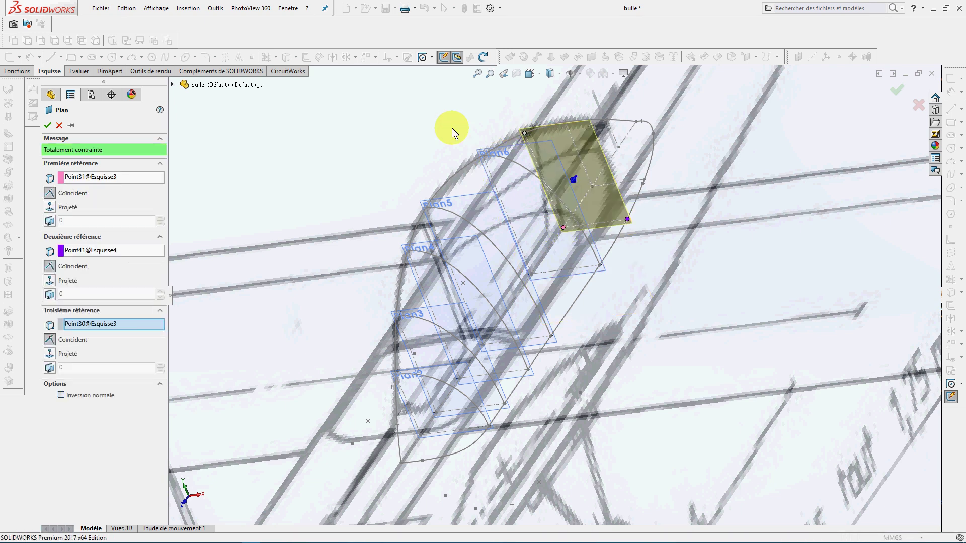
pyautogui.press('Return')
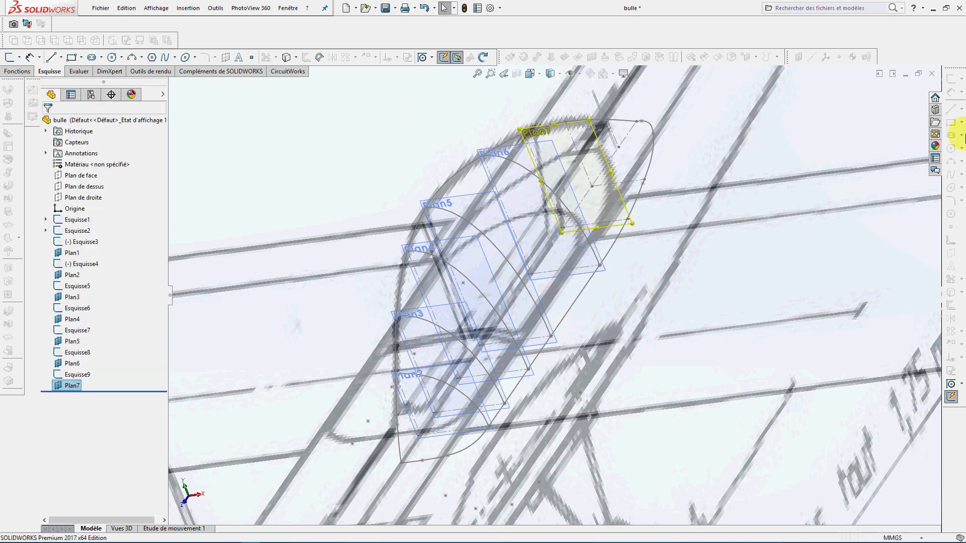
# Sketch a partial ellipse on the sixth station plane, centred on its base point, from the profile's top point to the outline's outer point
pyautogui.click(195, 59)
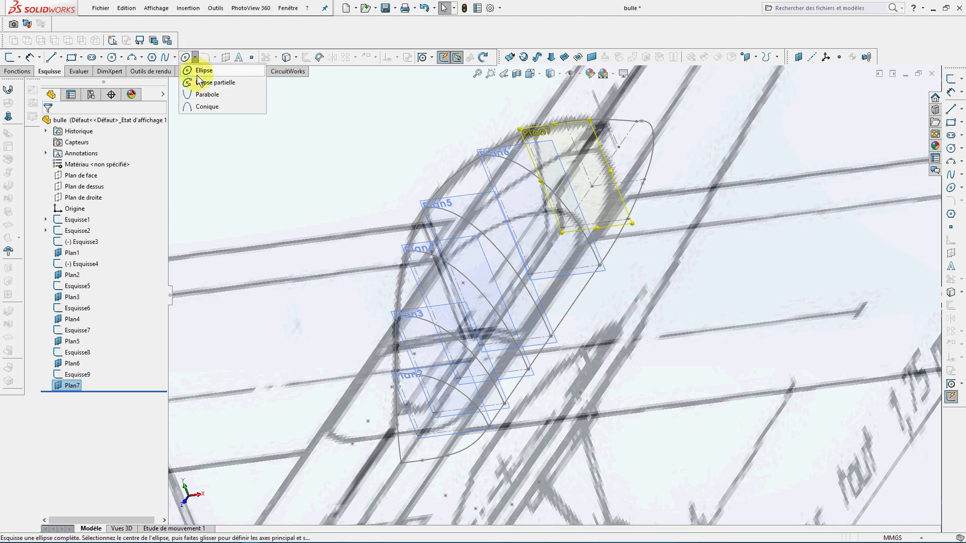
pyautogui.click(202, 69)
pyautogui.click(563, 227)
pyautogui.click(627, 220)
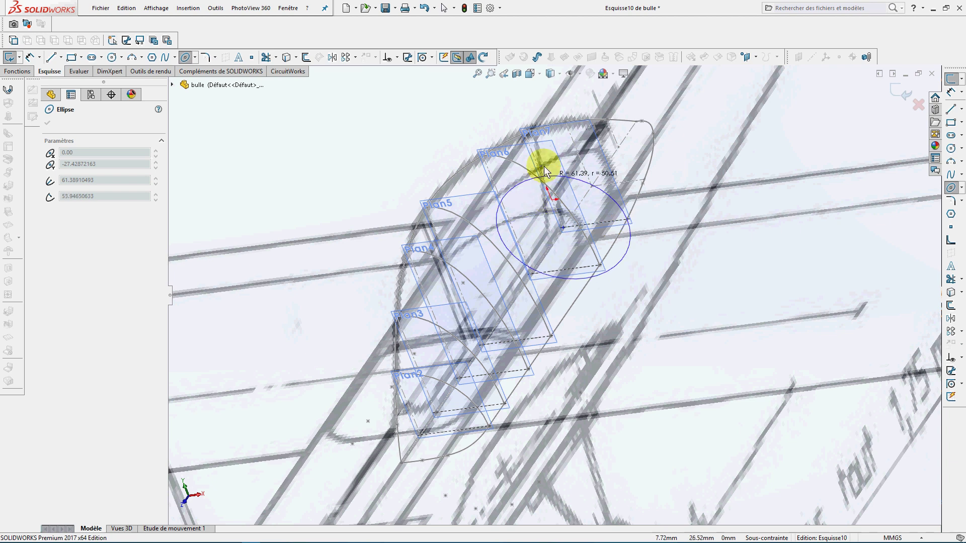
pyautogui.click(627, 220)
pyautogui.click(900, 94)
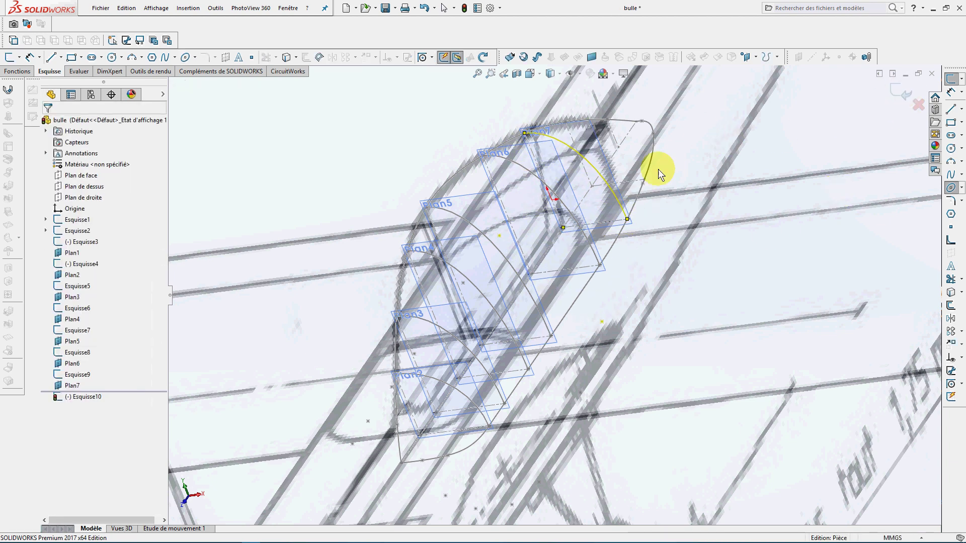
# Create a reference plane at the seventh station through its base point, the outer endpoint of its top-view line and its upper side-profile point
pyautogui.scroll(-3, 623, 176)
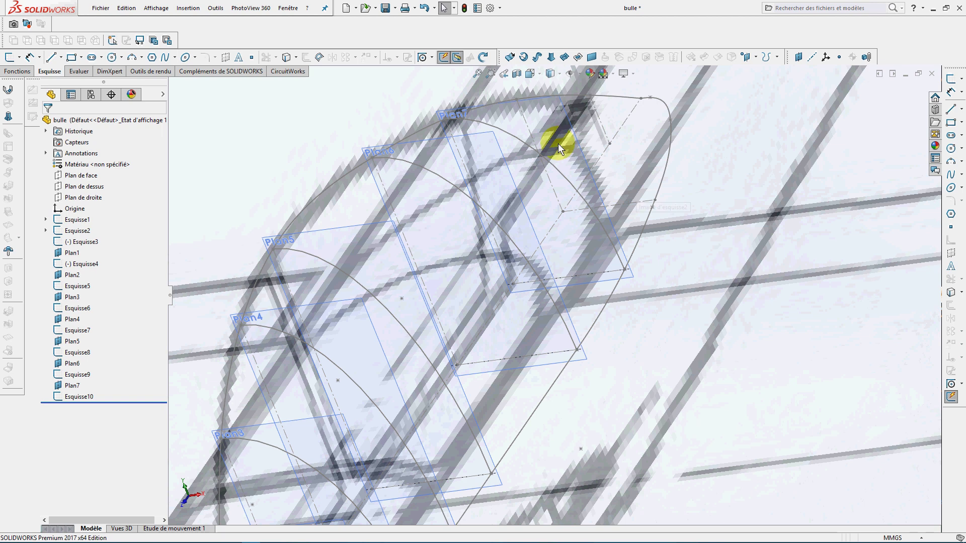
pyautogui.click(187, 8)
pyautogui.moveTo(242, 137)
pyautogui.click(353, 143)
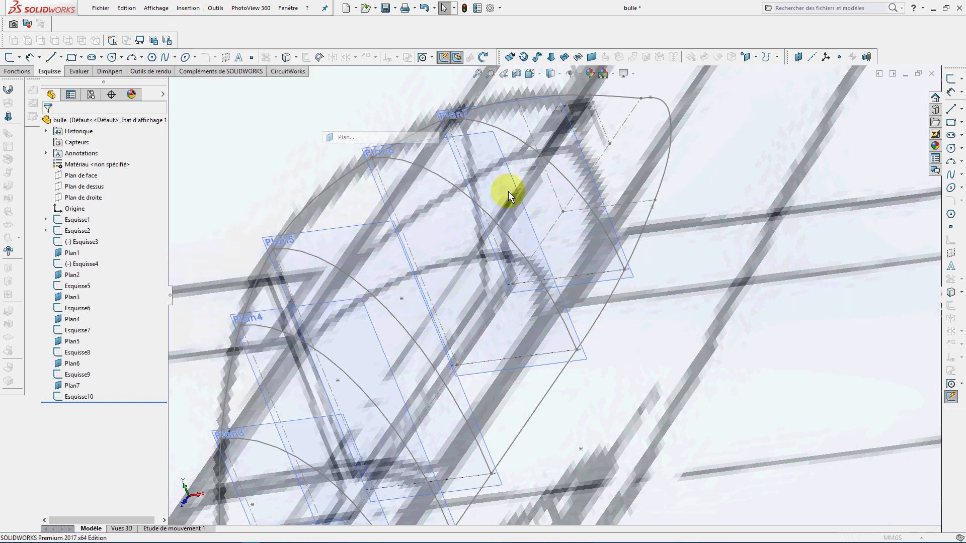
pyautogui.click(561, 216)
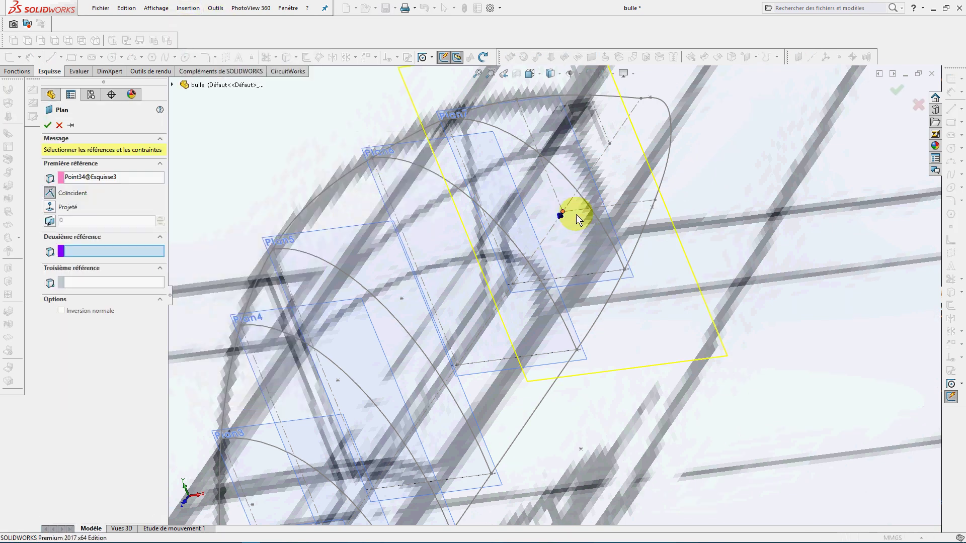
pyautogui.click(653, 202)
pyautogui.click(516, 100)
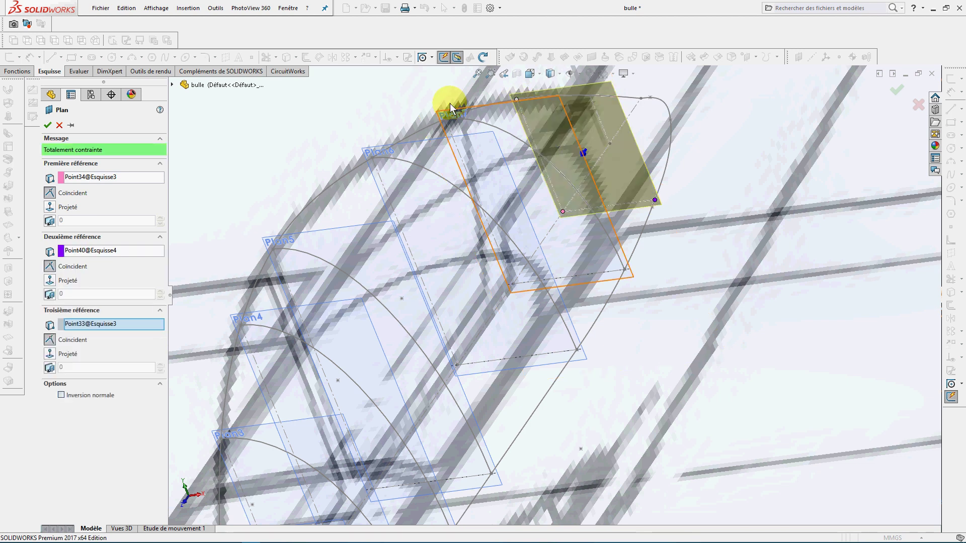
pyautogui.click(47, 126)
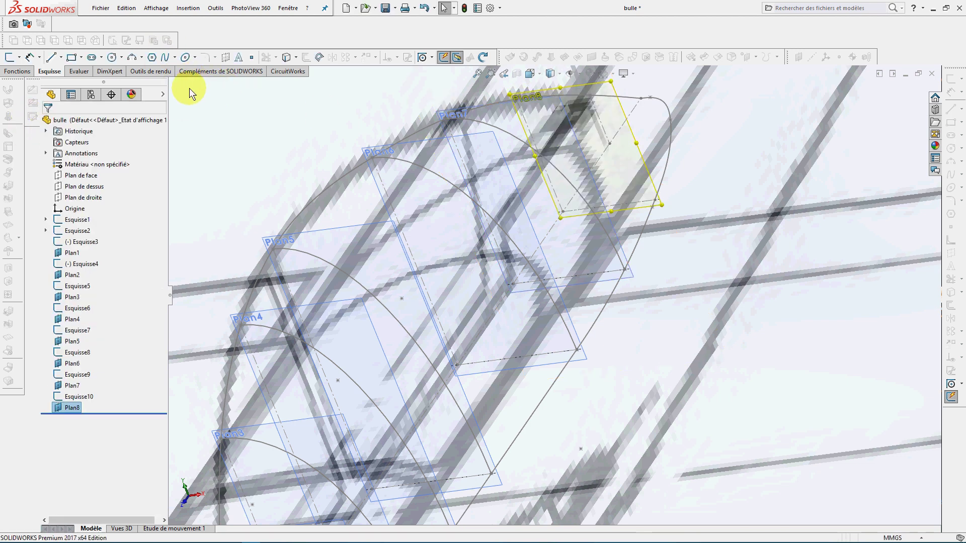
# Try to sketch a partial ellipse on the seventh station plane, centred on its base point, between the profile's top point and the outline's outer point
pyautogui.click(196, 57)
pyautogui.click(202, 70)
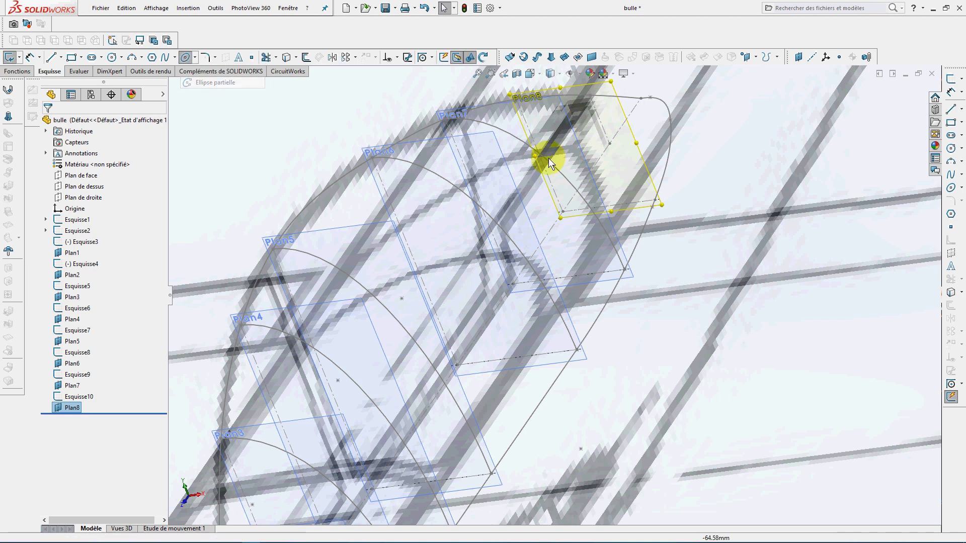
pyautogui.click(563, 212)
pyautogui.click(653, 200)
pyautogui.click(523, 98)
pyautogui.click(655, 200)
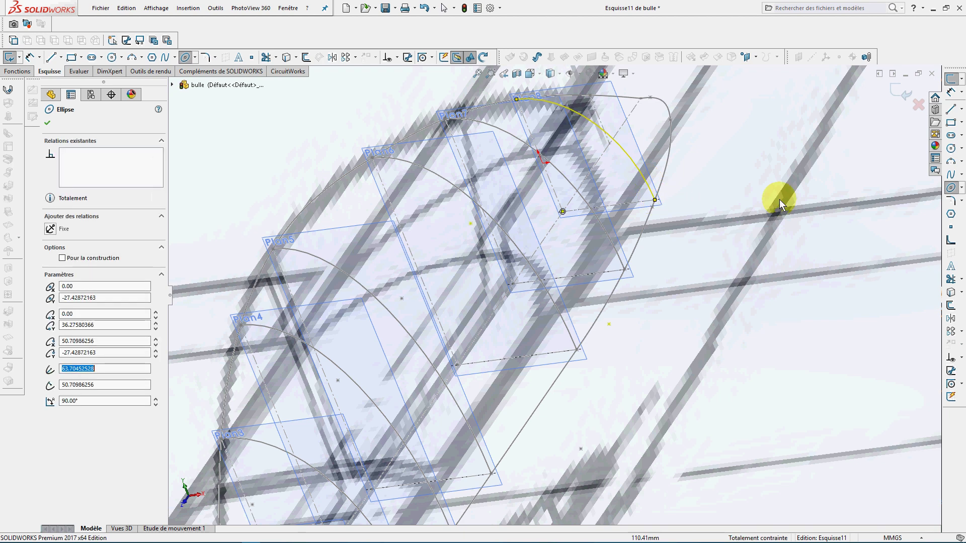
pyautogui.click(48, 123)
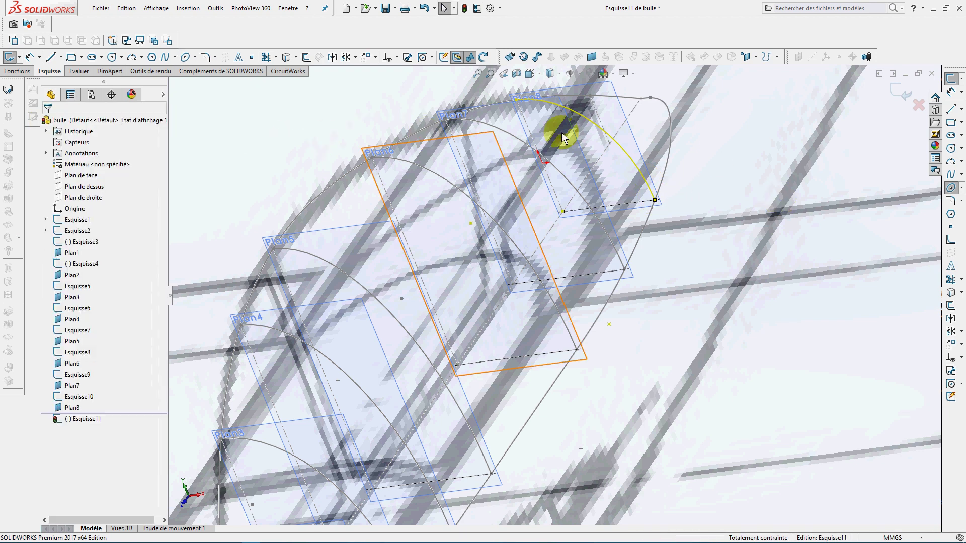
pyautogui.click(918, 99)
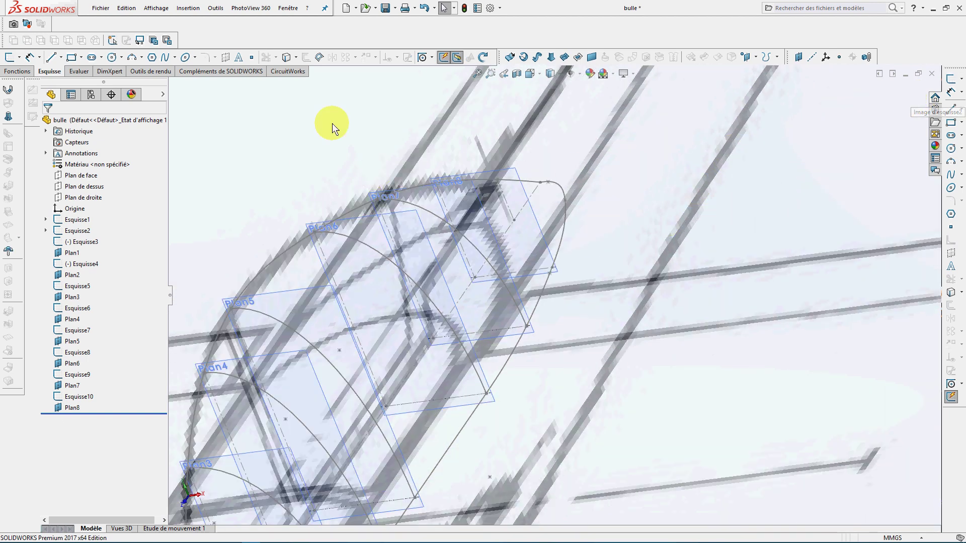
pyautogui.click(196, 9)
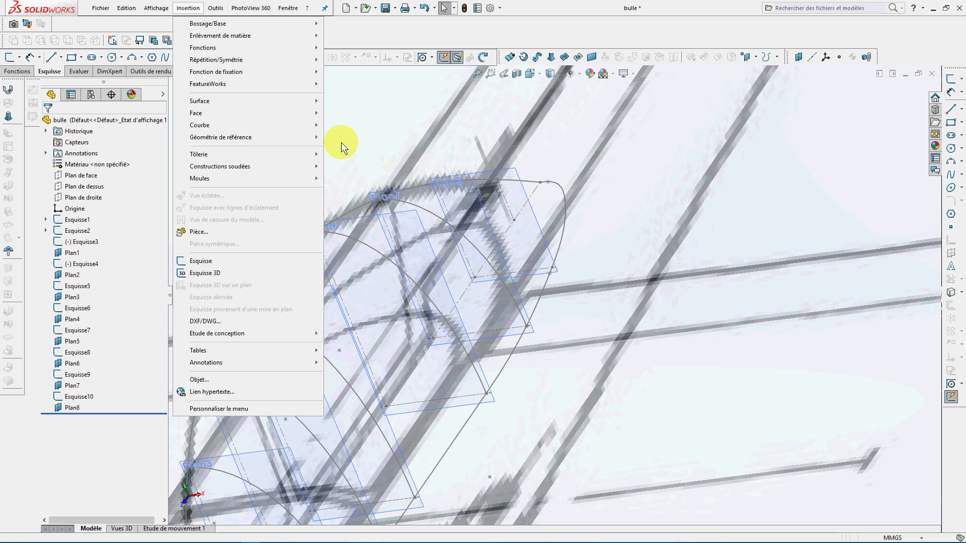
pyautogui.moveTo(300, 138)
pyautogui.click(365, 141)
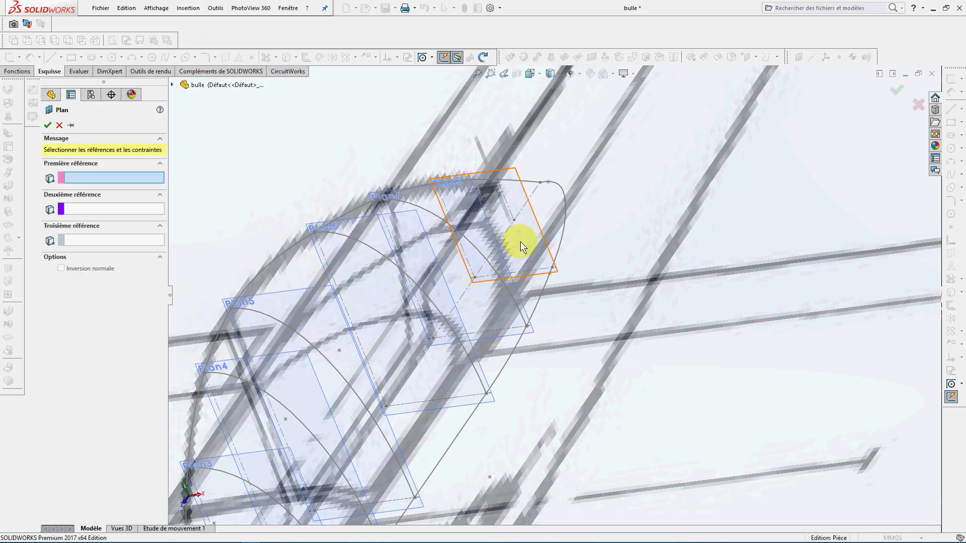
pyautogui.click(497, 180)
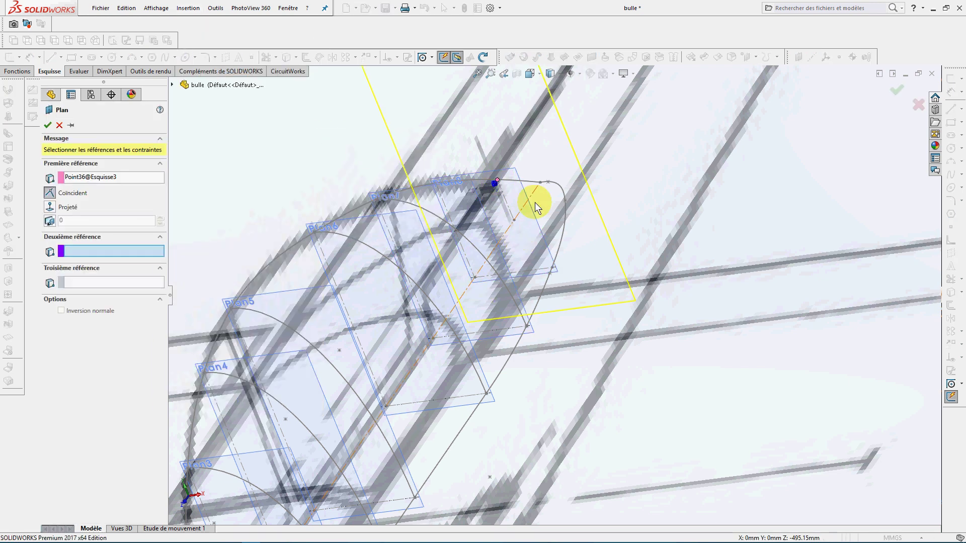
pyautogui.click(514, 219)
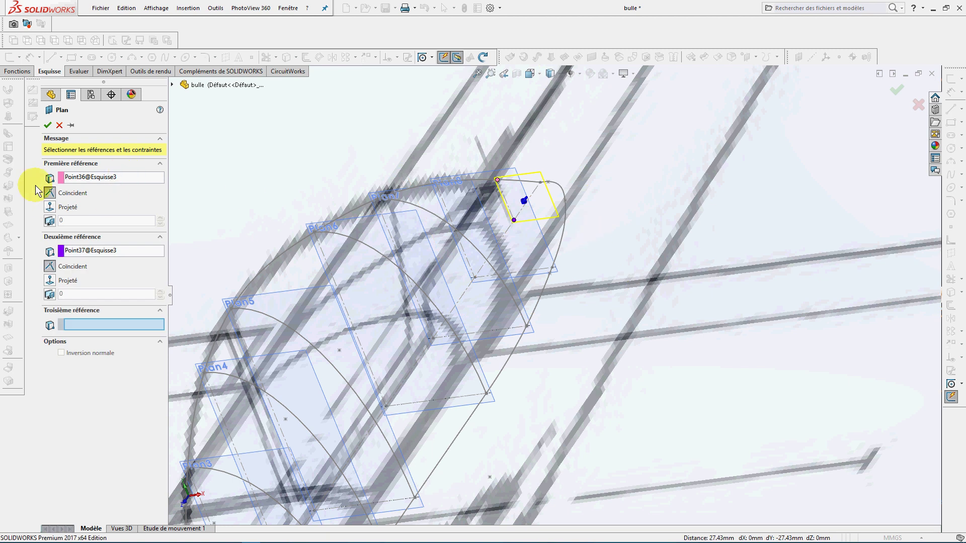
pyautogui.click(49, 126)
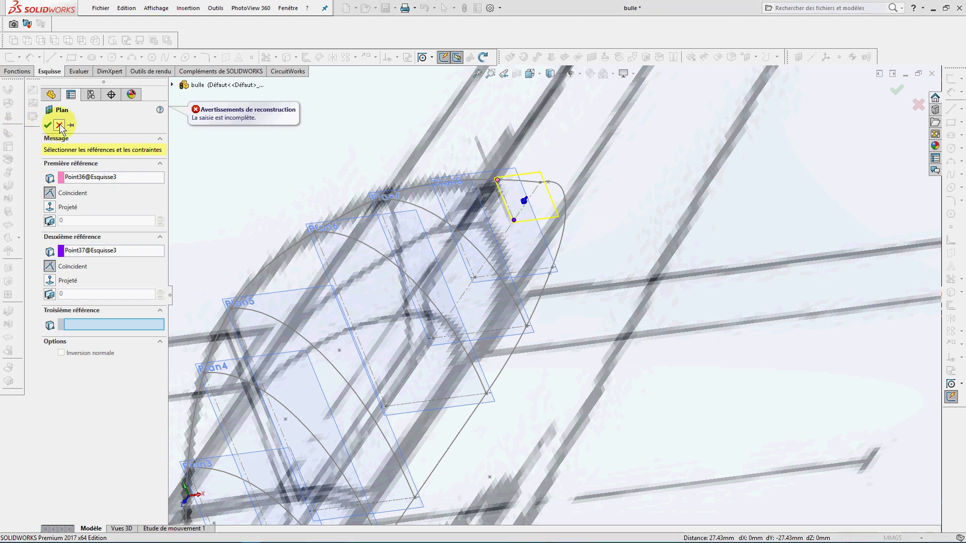
pyautogui.scroll(4, 298, 129)
pyautogui.click(486, 200)
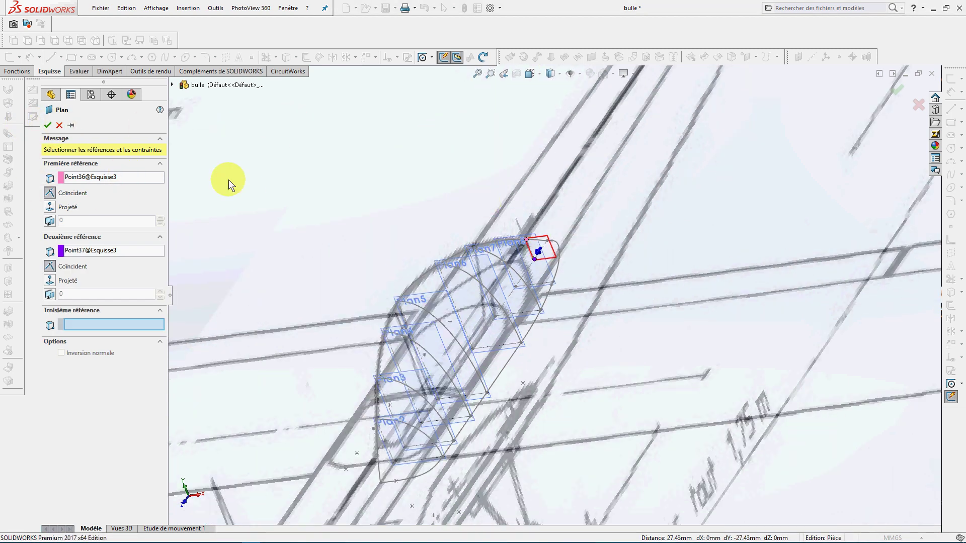
pyautogui.click(49, 125)
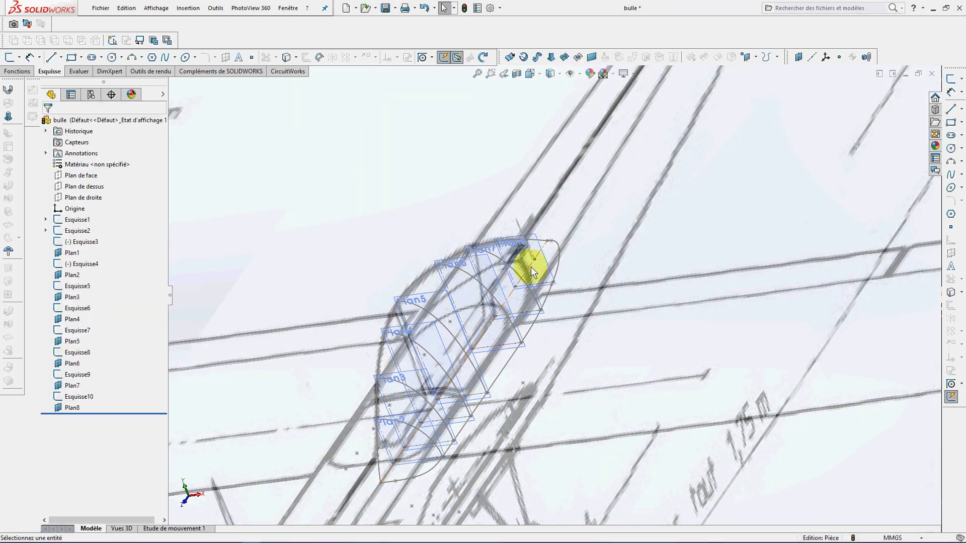
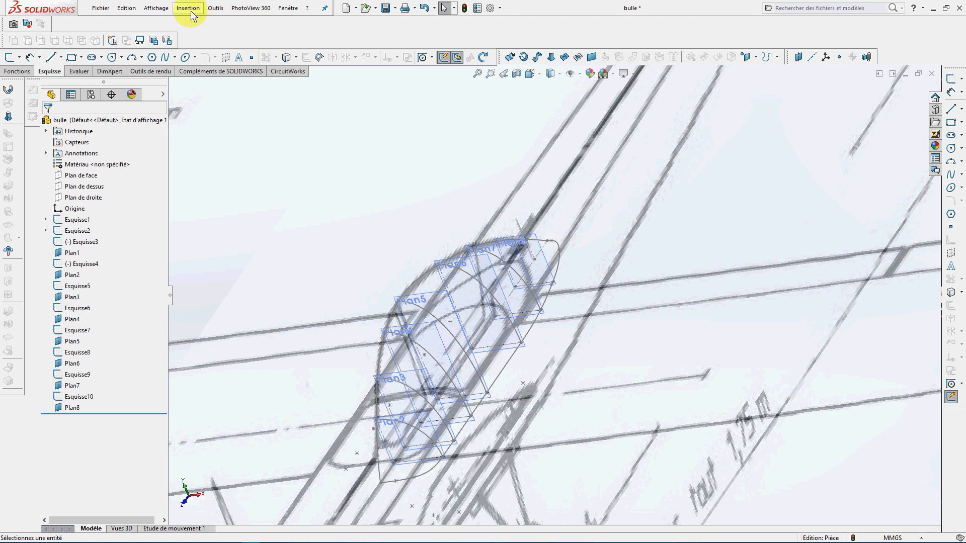
# Create a reference plane parallel to Plan de face through the base point of the eighth station at the canopy's end
pyautogui.click(80, 175)
pyautogui.click(188, 9)
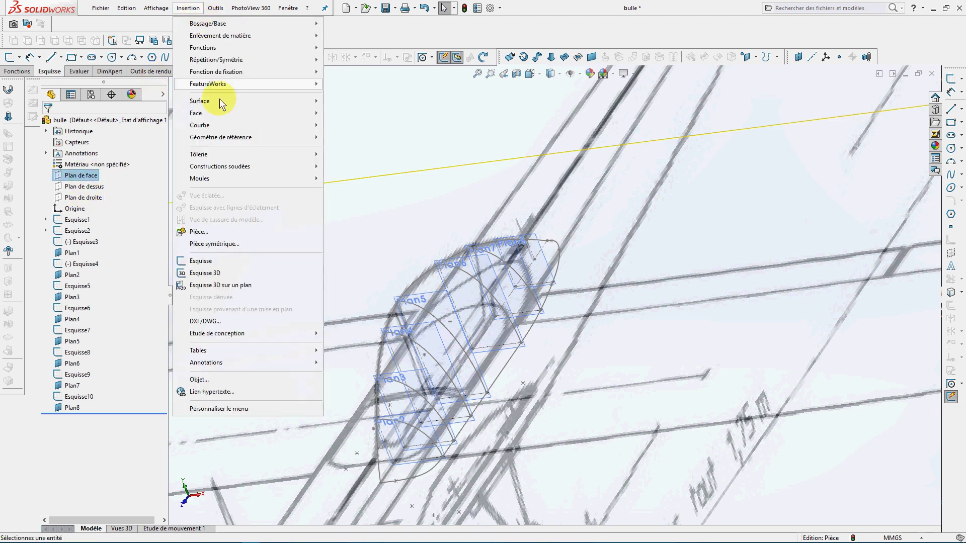
pyautogui.moveTo(245, 137)
pyautogui.click(361, 138)
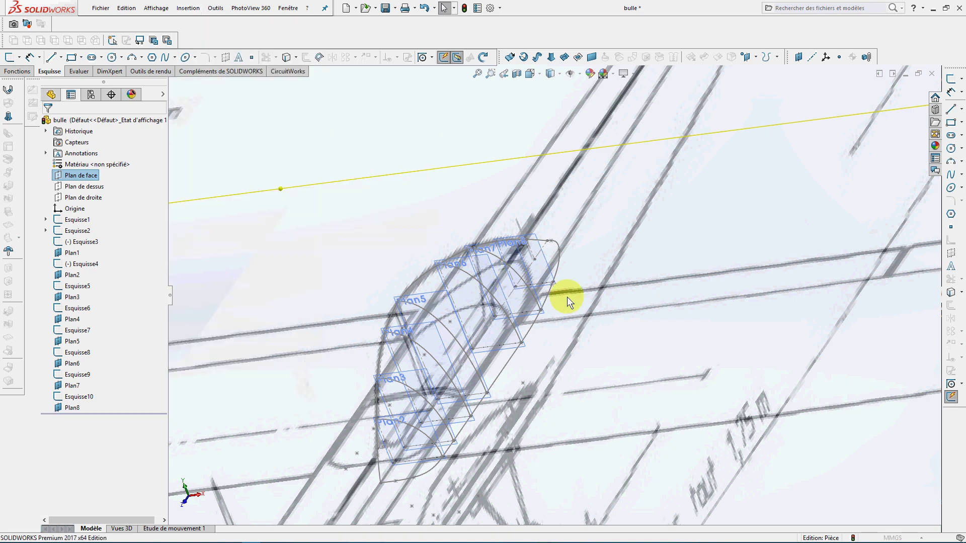
pyautogui.click(534, 259)
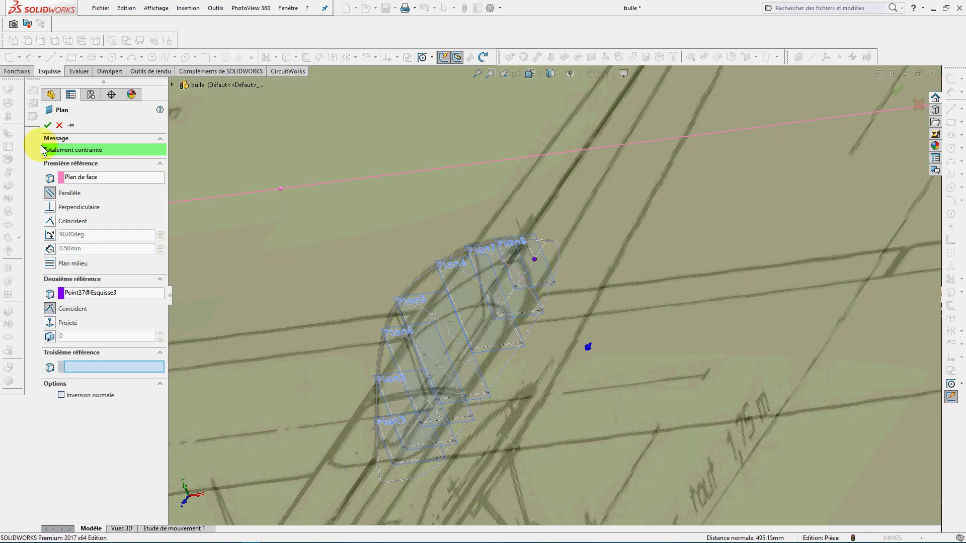
pyautogui.click(48, 125)
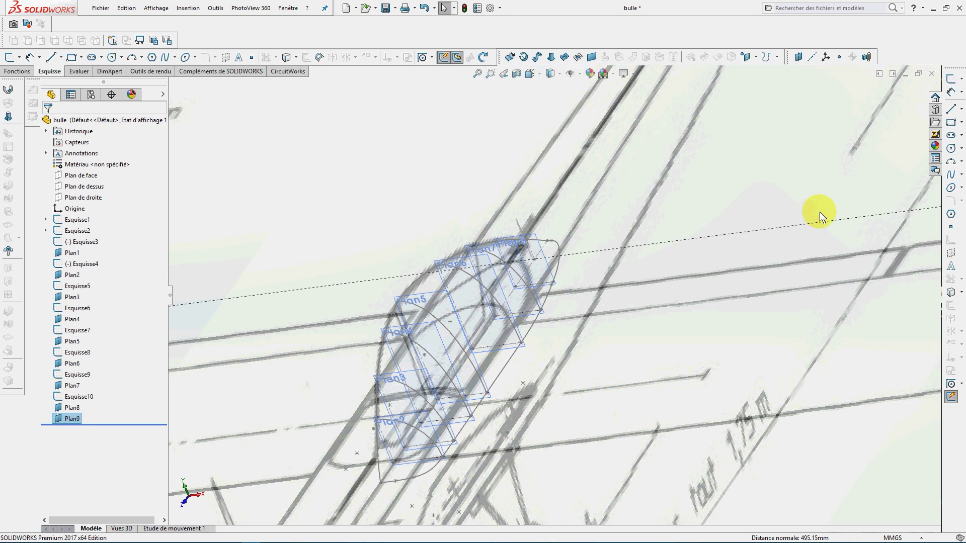
# Sketch a partial ellipse on the eighth station plane, centred on its base point, between the profile's top point and the top-view outline
pyautogui.click(960, 188)
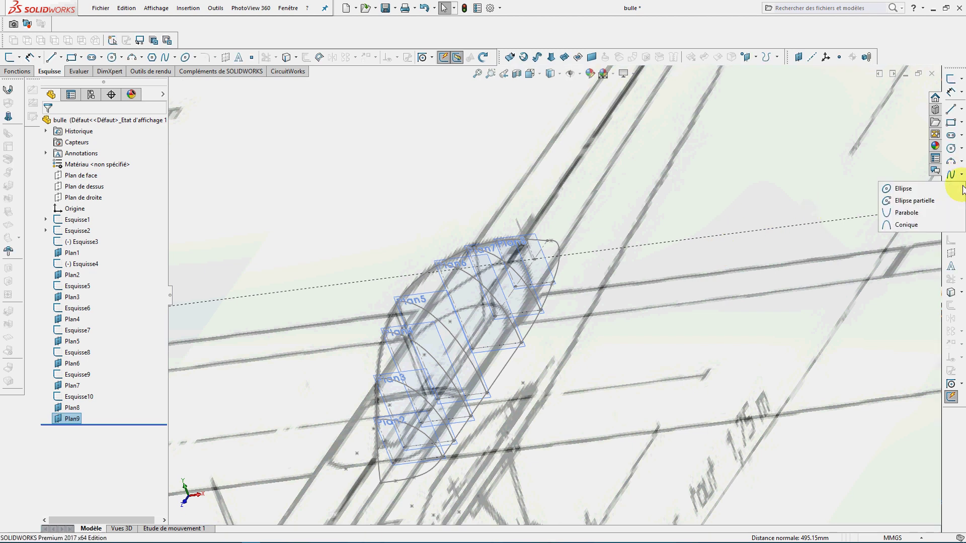
pyautogui.click(931, 208)
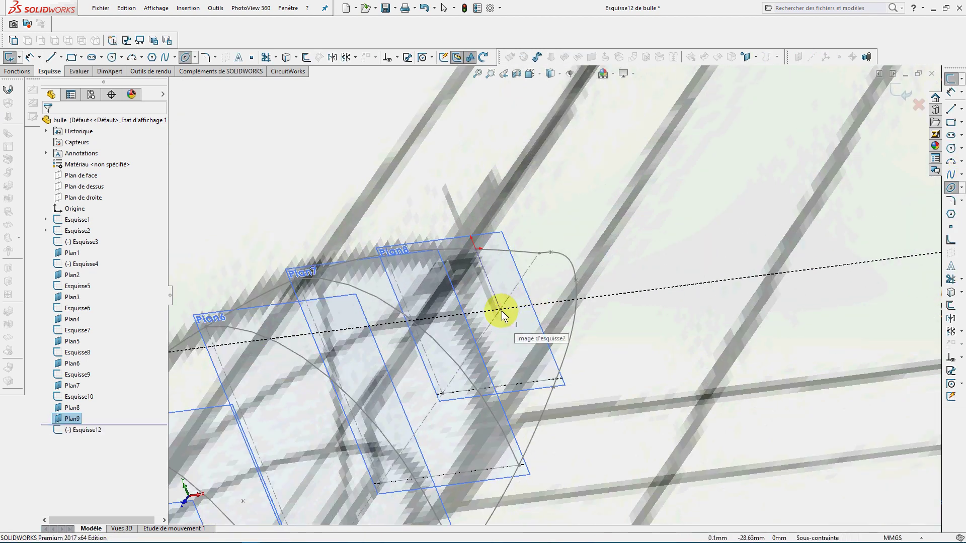
pyautogui.click(500, 309)
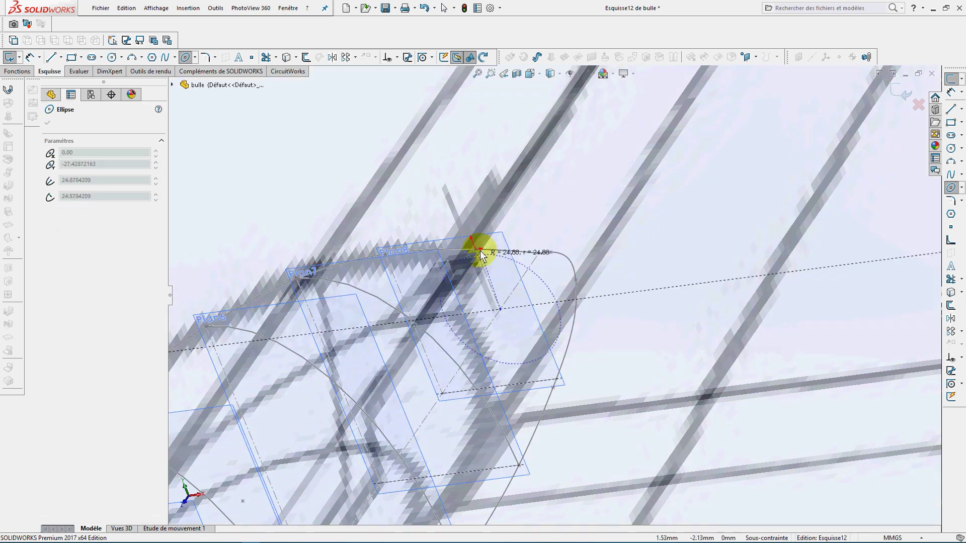
pyautogui.click(475, 249)
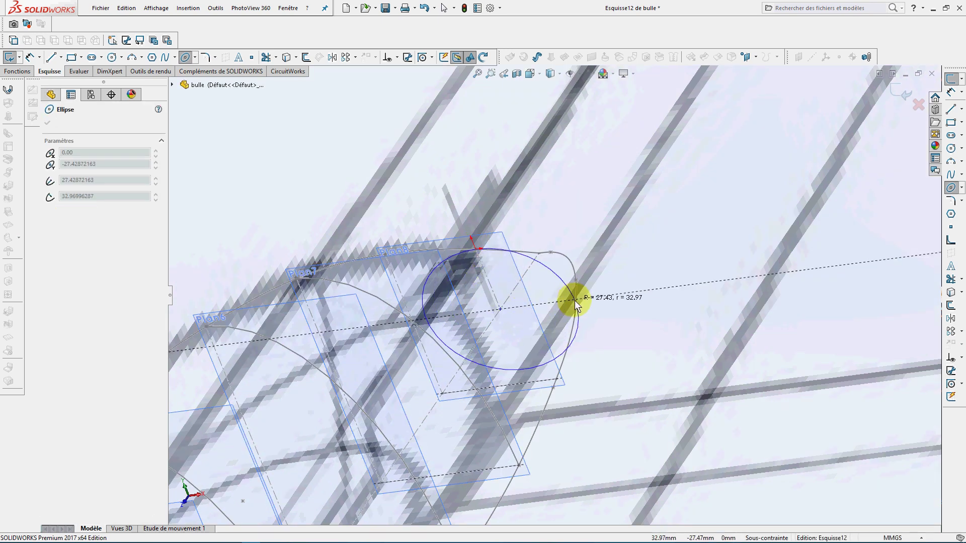
pyautogui.click(577, 299)
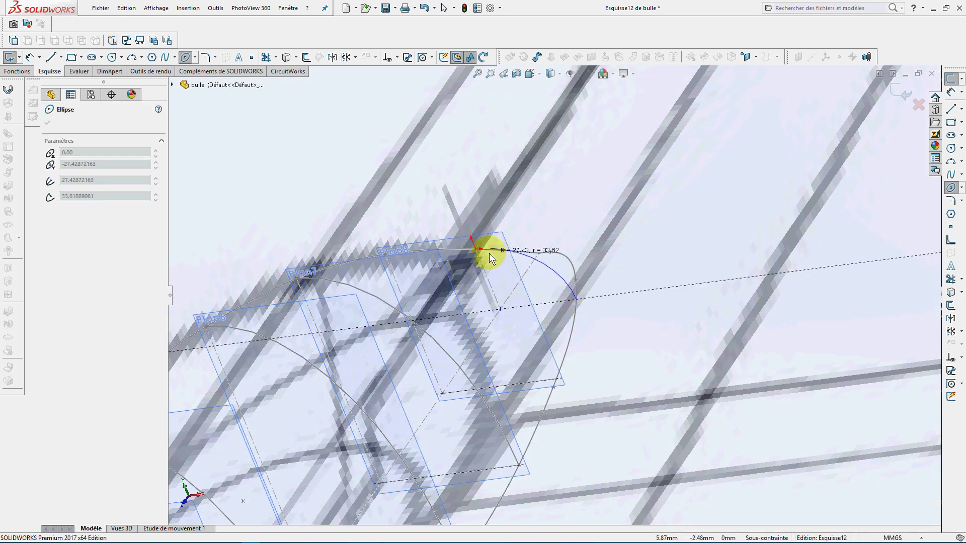
pyautogui.click(476, 249)
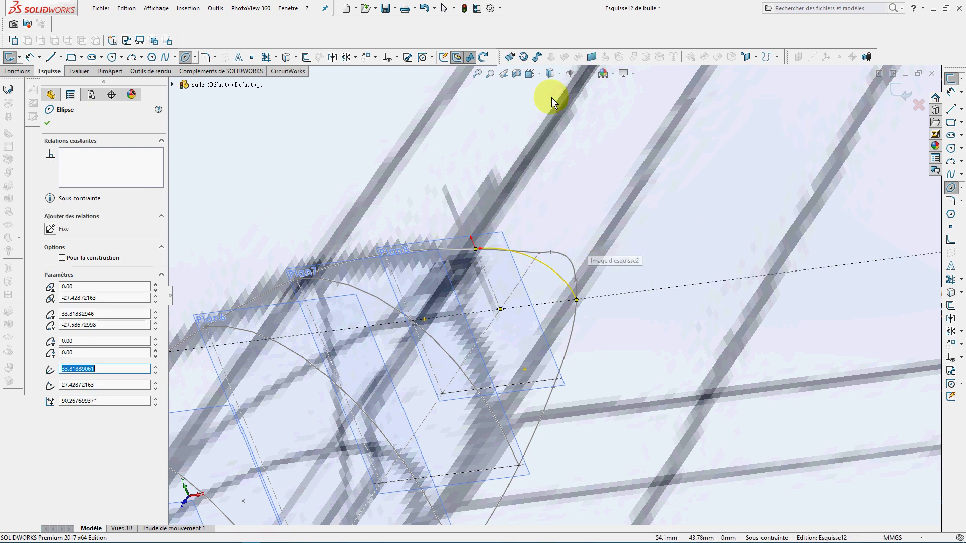
pyautogui.click(444, 8)
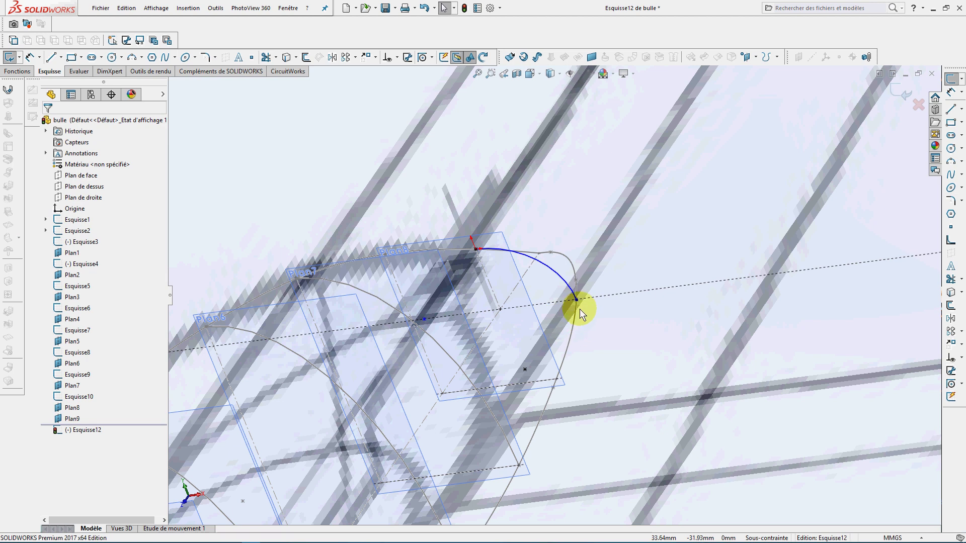
# Add a pierce relation between the partial ellipse's outer endpoint and the top-view outline spline, and close the sketch
pyautogui.scroll(-5, 577, 300)
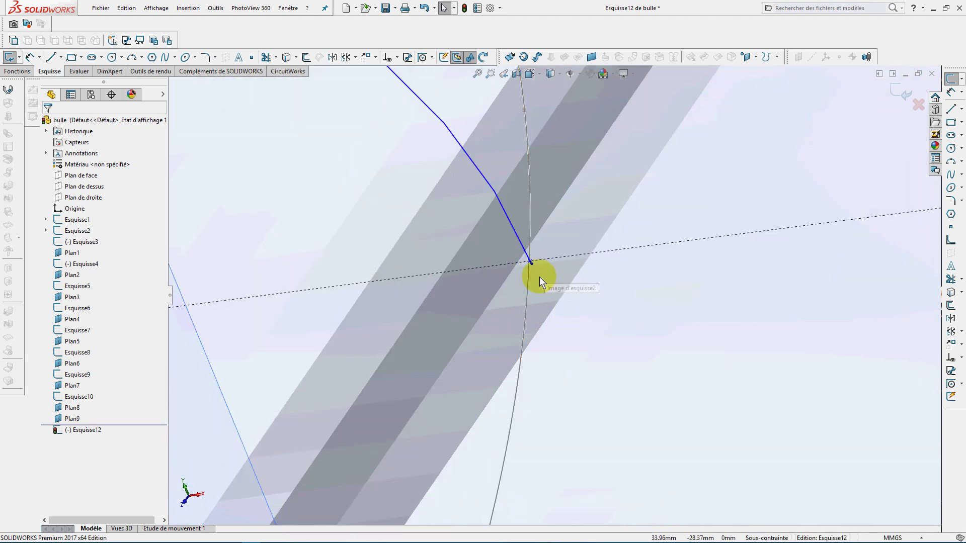
pyautogui.click(532, 264)
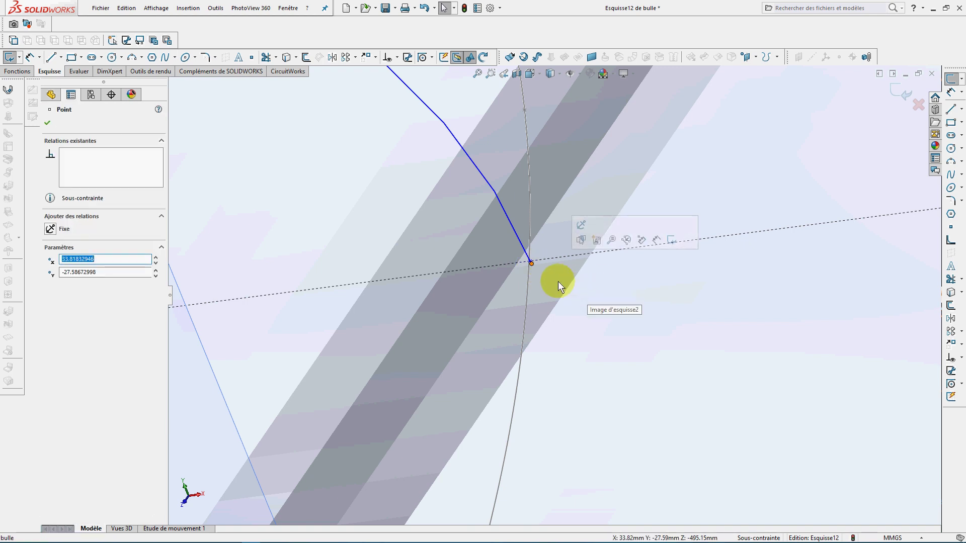
pyautogui.keyDown('ctrl'); pyautogui.click(529, 271); pyautogui.keyUp('ctrl')
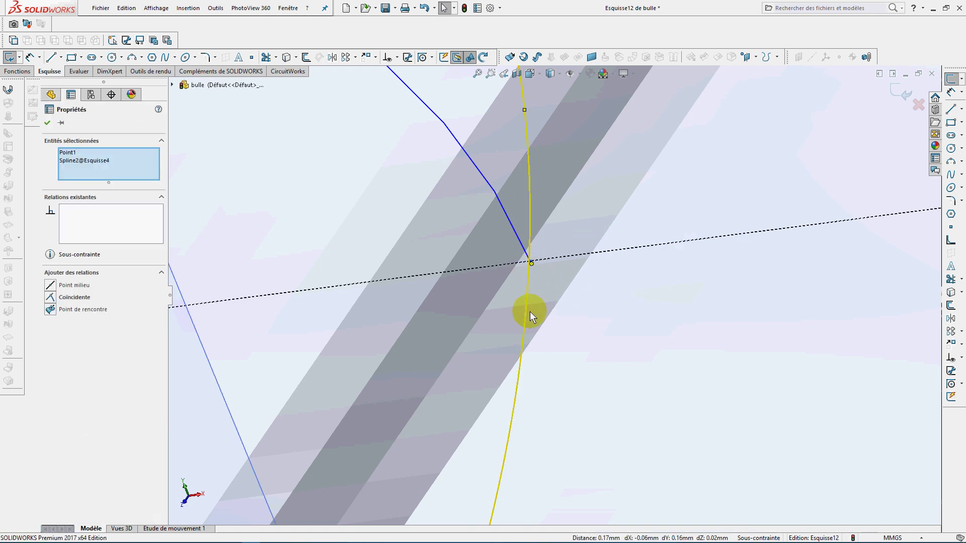
pyautogui.click(82, 309)
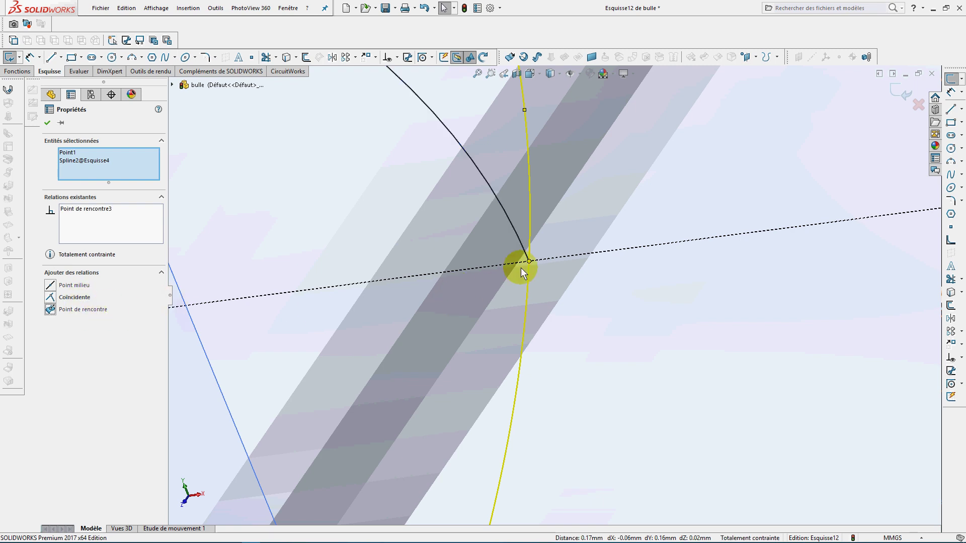
pyautogui.click(47, 123)
pyautogui.moveTo(528, 171); pyautogui.dragTo(535, 261, button='middle')
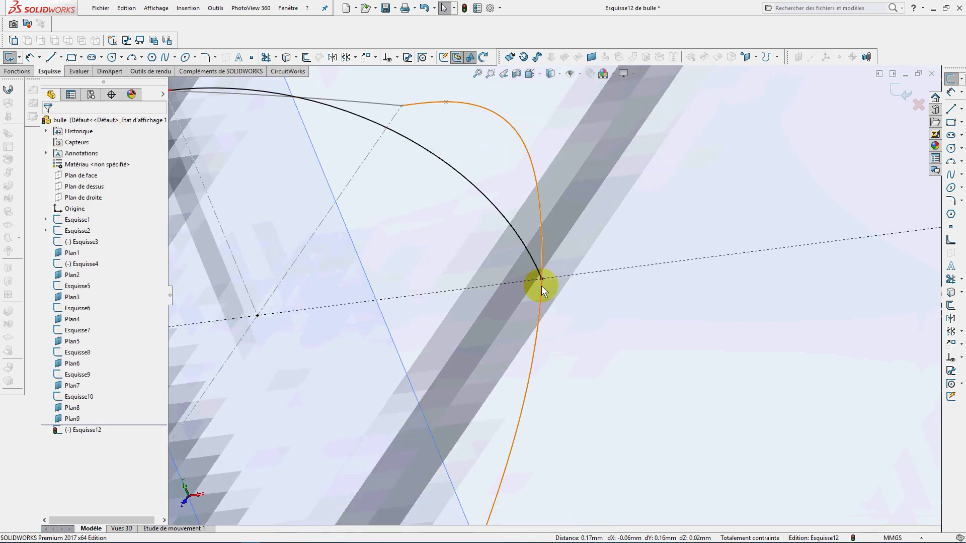
pyautogui.scroll(-10, 543, 264)
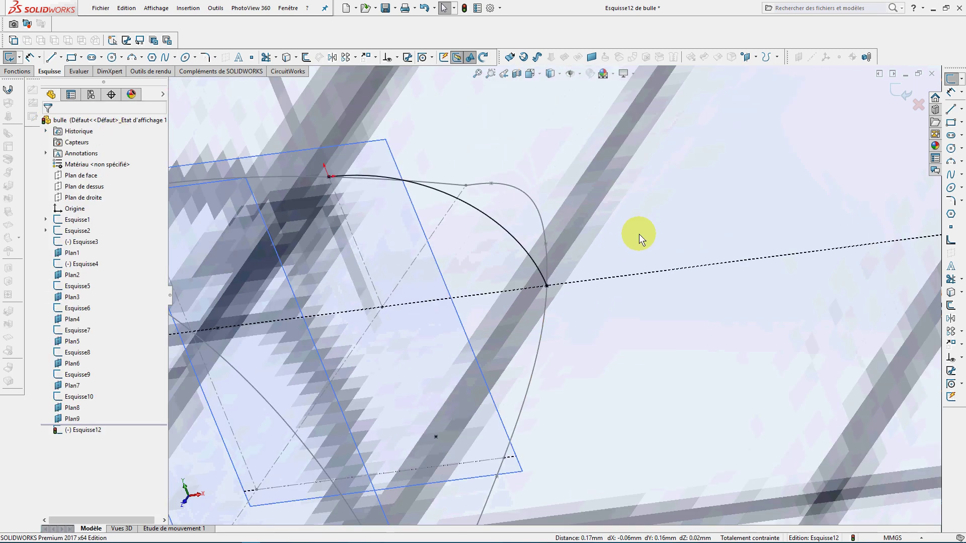
pyautogui.scroll(-3, 583, 276)
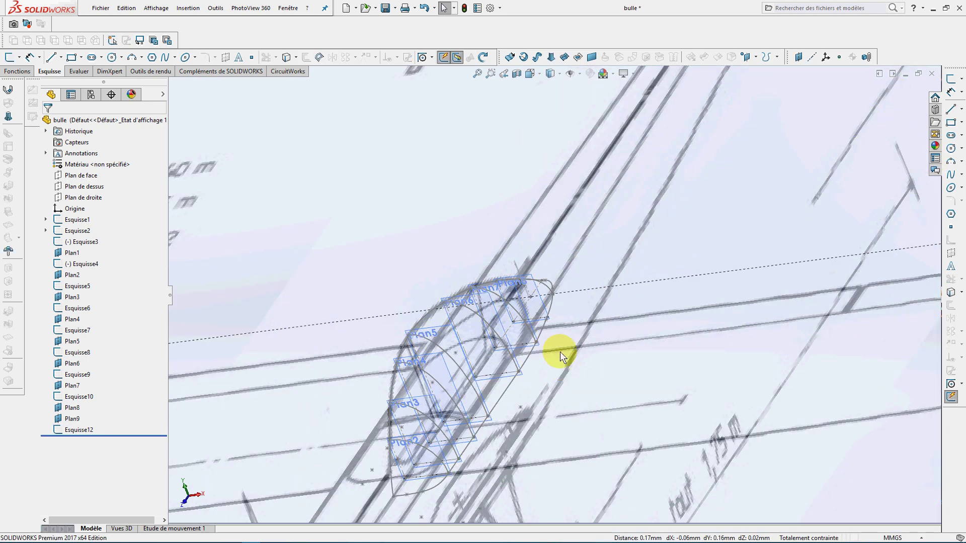
# Sketch a single point on Plan de droite at the front tip of the canopy profile and close the sketch
pyautogui.scroll(-3, 500, 482)
pyautogui.scroll(3, 499, 417)
pyautogui.scroll(1, 498, 416)
pyautogui.scroll(-2, 642, 135)
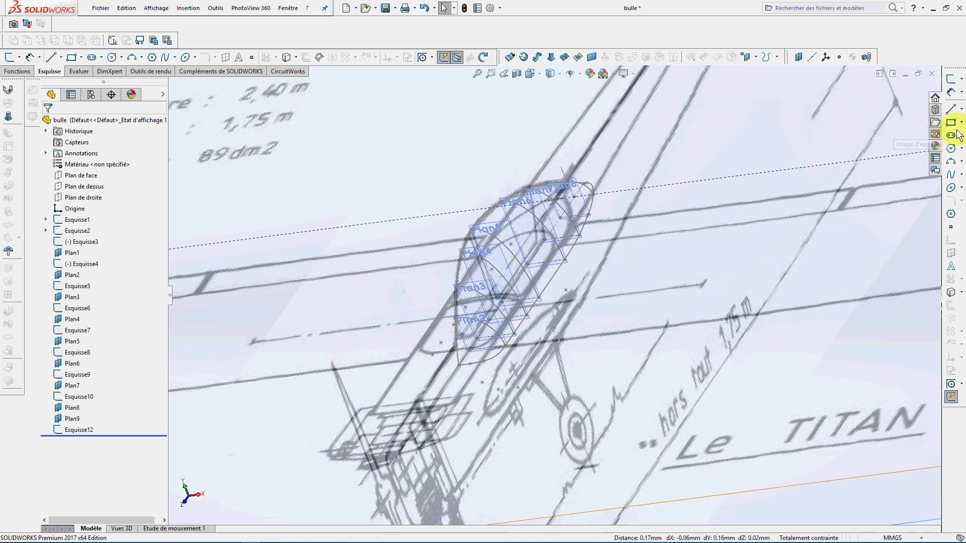
pyautogui.click(961, 77)
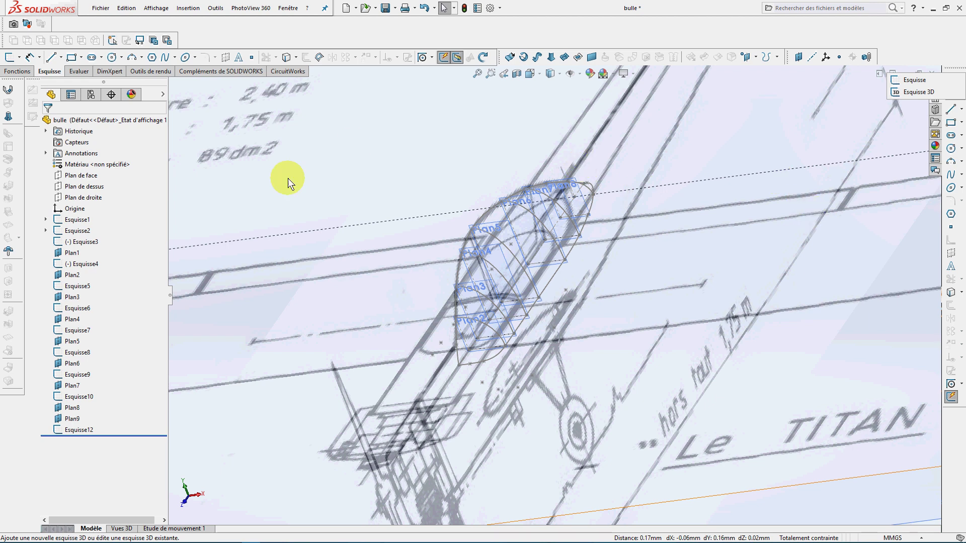
pyautogui.click(910, 122)
pyautogui.click(82, 197)
pyautogui.click(92, 180)
pyautogui.click(958, 227)
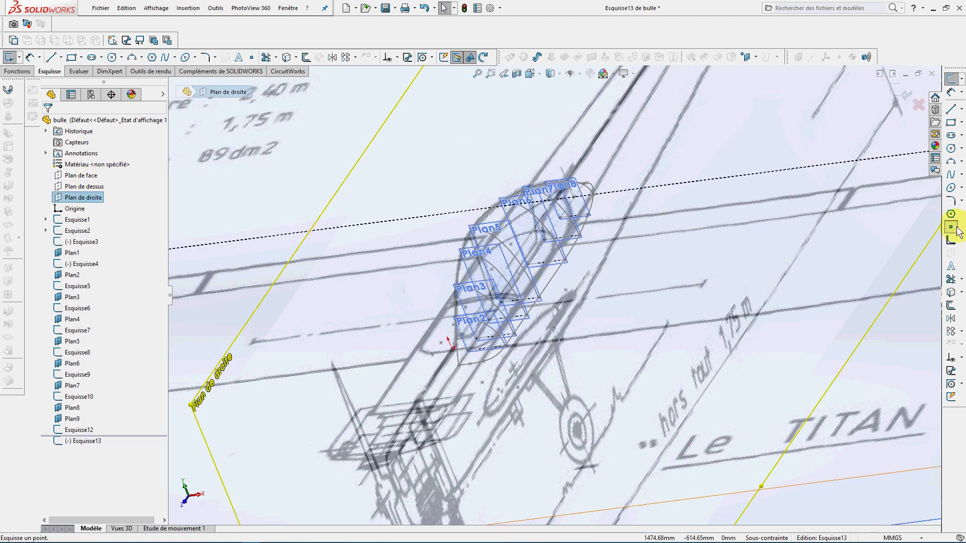
pyautogui.click(957, 229)
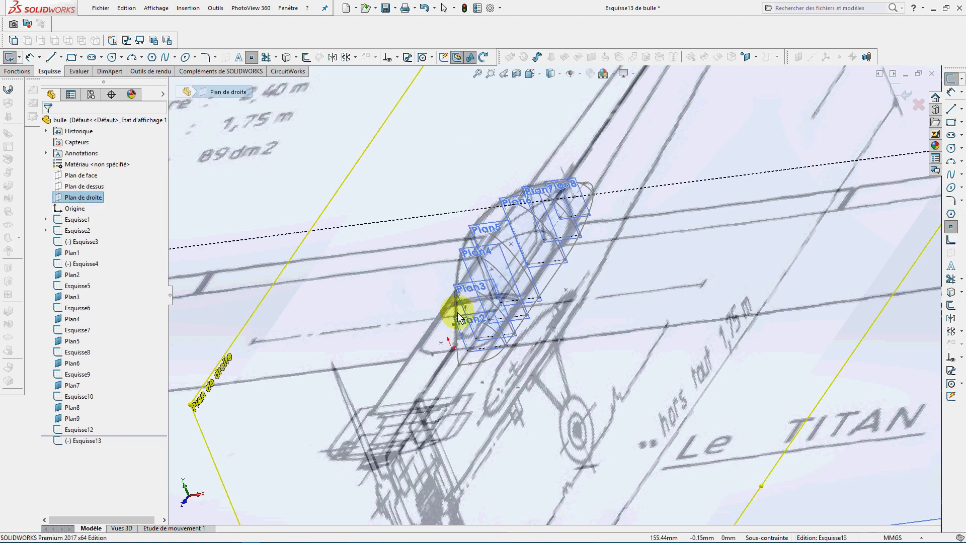
pyautogui.click(459, 366)
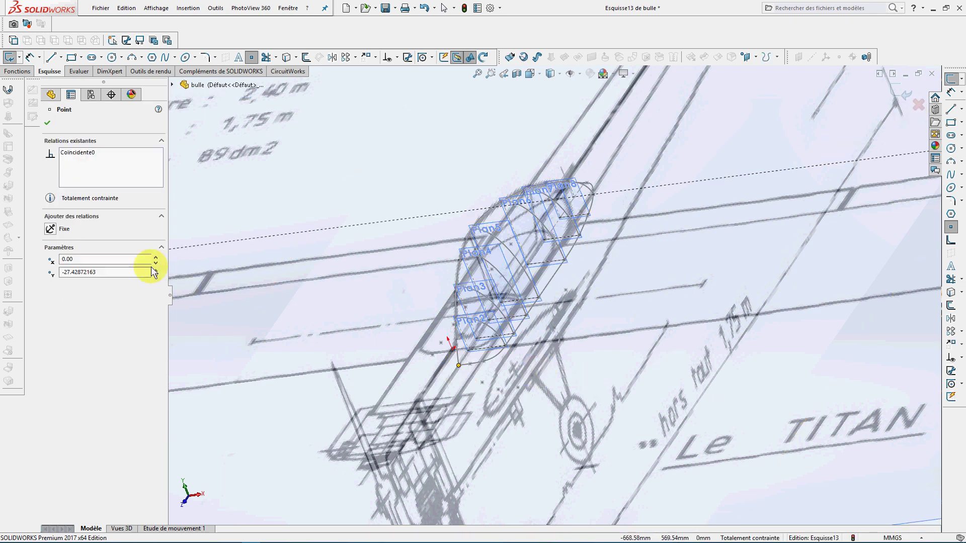
pyautogui.click(47, 124)
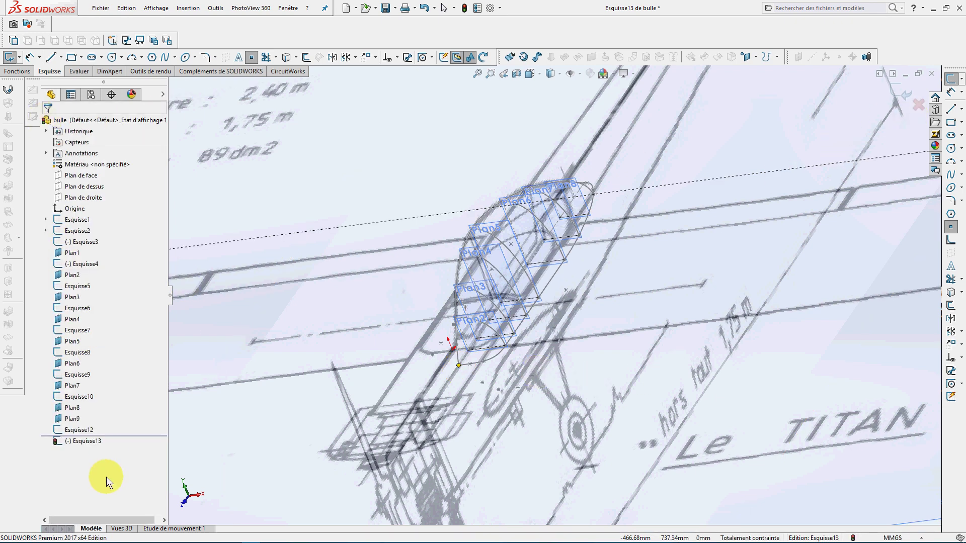
pyautogui.click(906, 94)
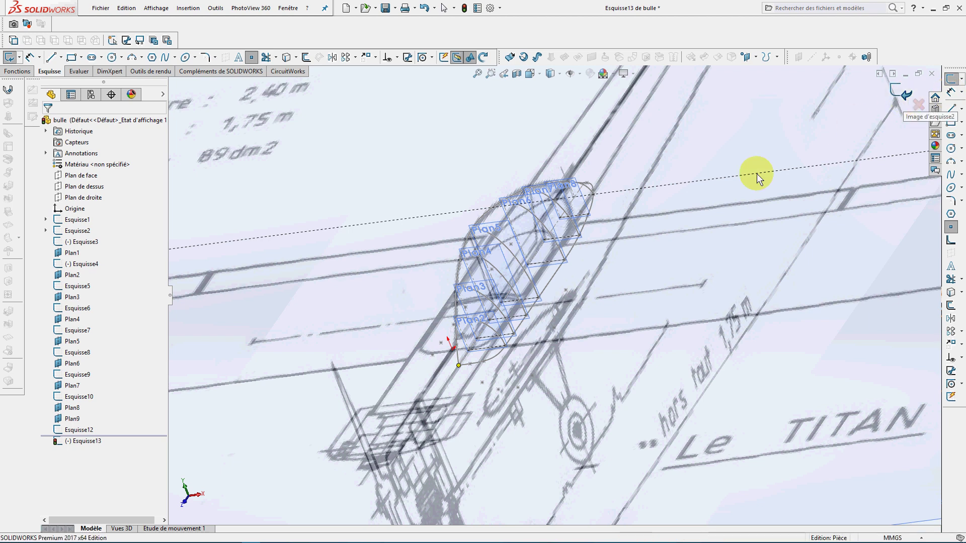
# Rename the front point sketch as "point de depart"
pyautogui.click(72, 442)
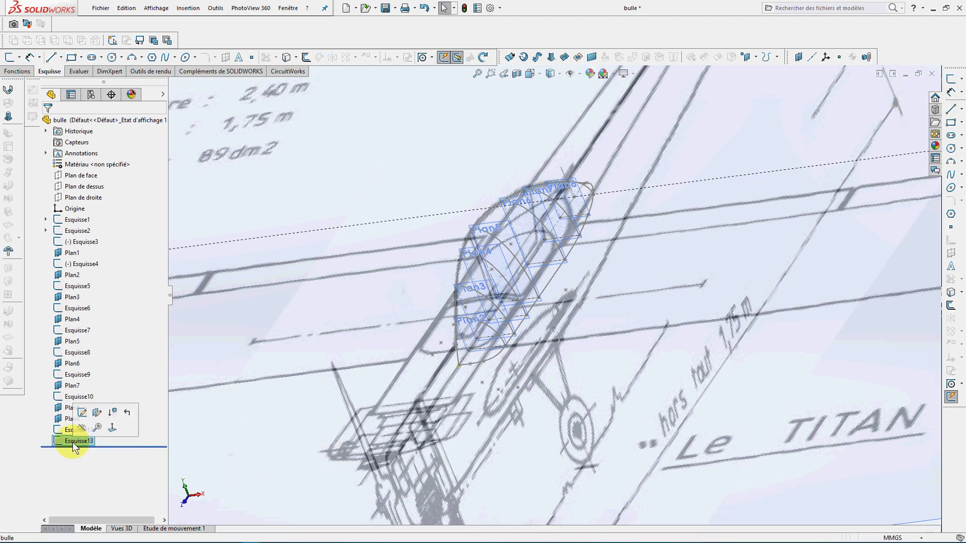
pyautogui.click(72, 442)
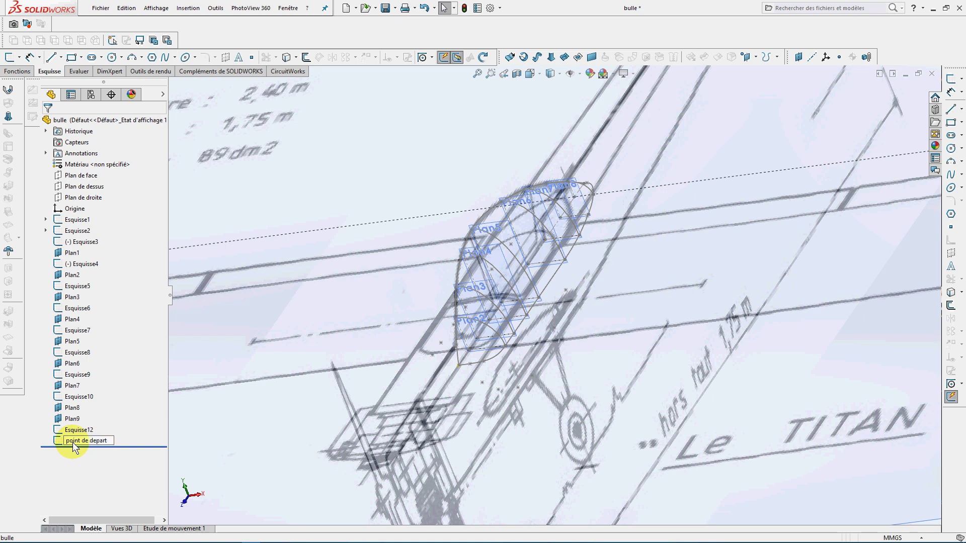
pyautogui.press('Return')
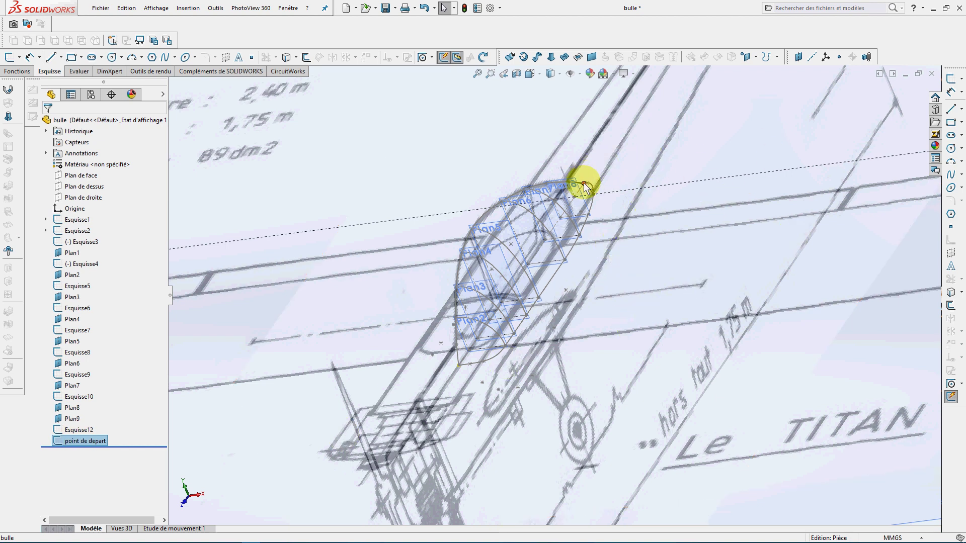
# Sketch a single point on Plan de droite at the rear tip of the canopy profile and close the sketch
pyautogui.scroll(-3, 586, 188)
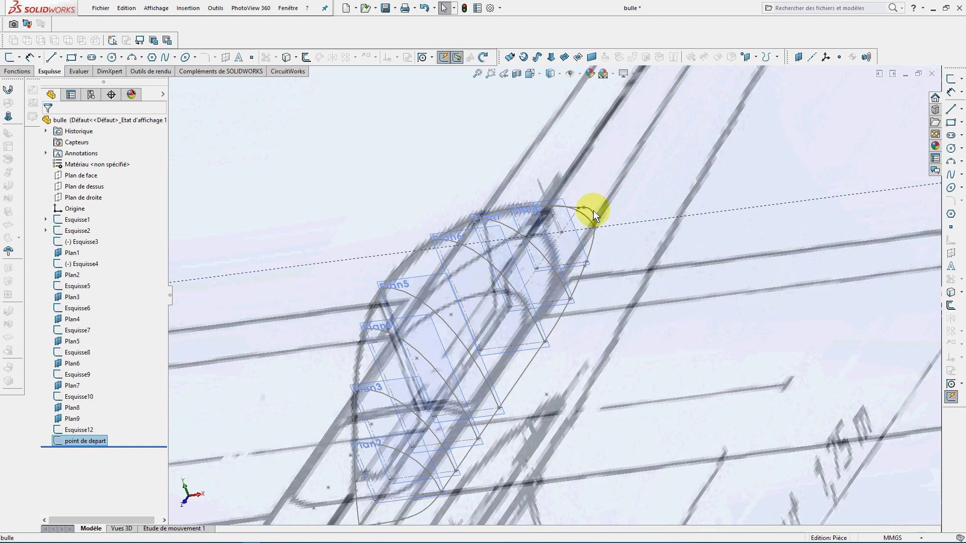
pyautogui.click(88, 198)
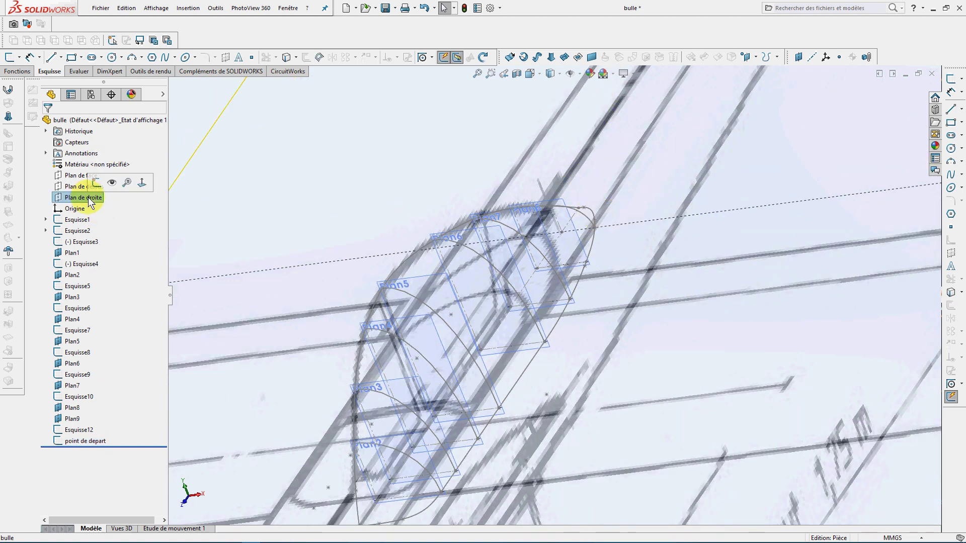
pyautogui.click(96, 184)
pyautogui.click(951, 226)
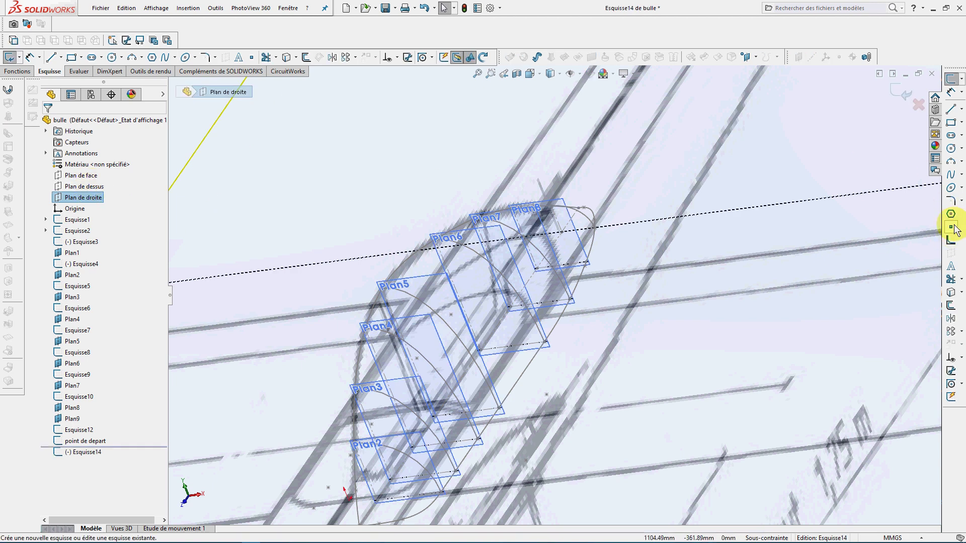
pyautogui.click(579, 209)
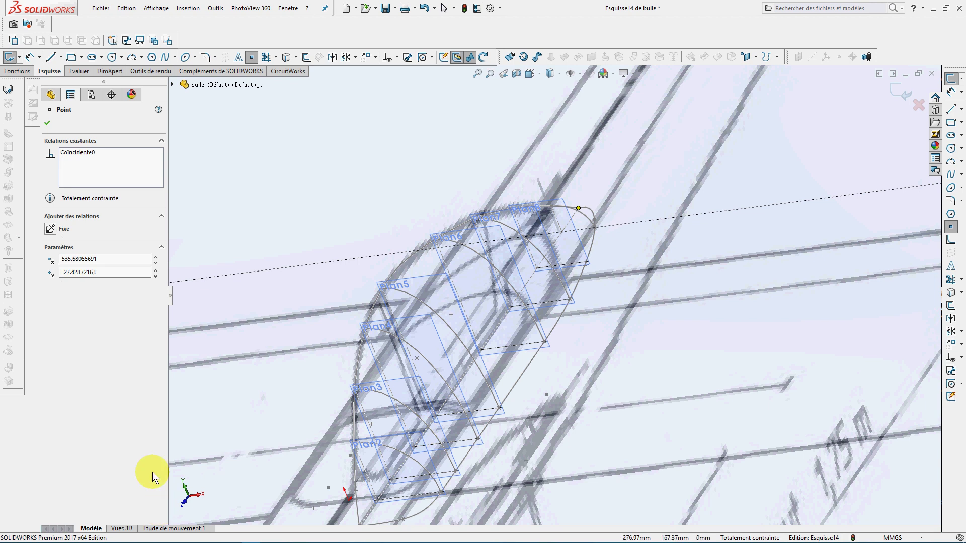
pyautogui.click(48, 122)
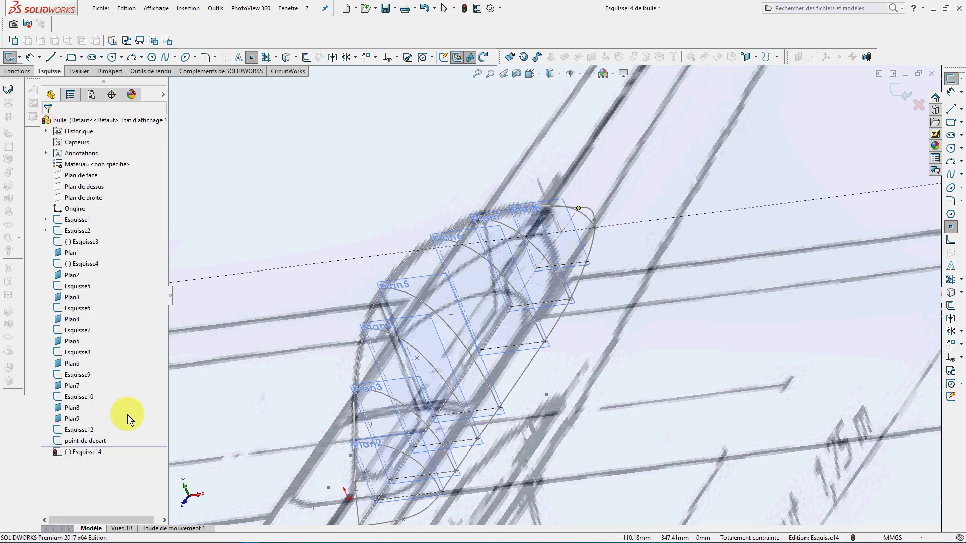
pyautogui.click(899, 93)
# Rename the rear point sketch as "Point d'arrivée"
pyautogui.click(84, 453)
pyautogui.click(84, 453)
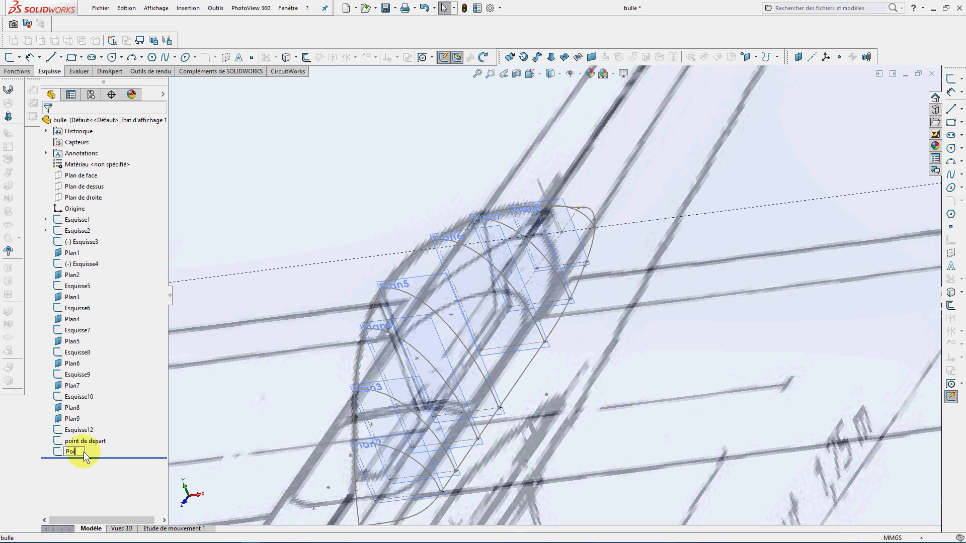
pyautogui.write("Point d'arrivée")
pyautogui.press('Return')
# Start a lofted surface (Surface-Lissage) with the point de depart sketch as its first profile
pyautogui.scroll(3, 547, 270)
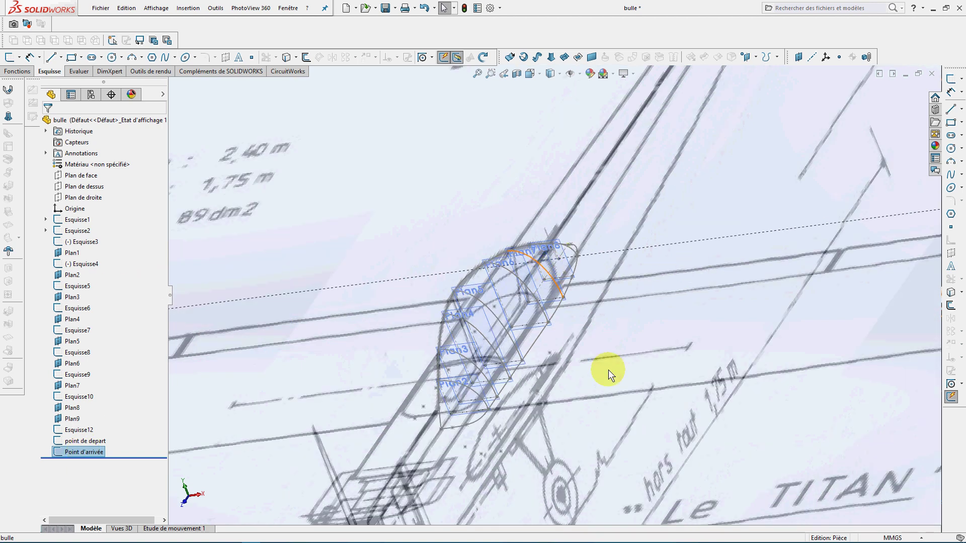
pyautogui.click(638, 373)
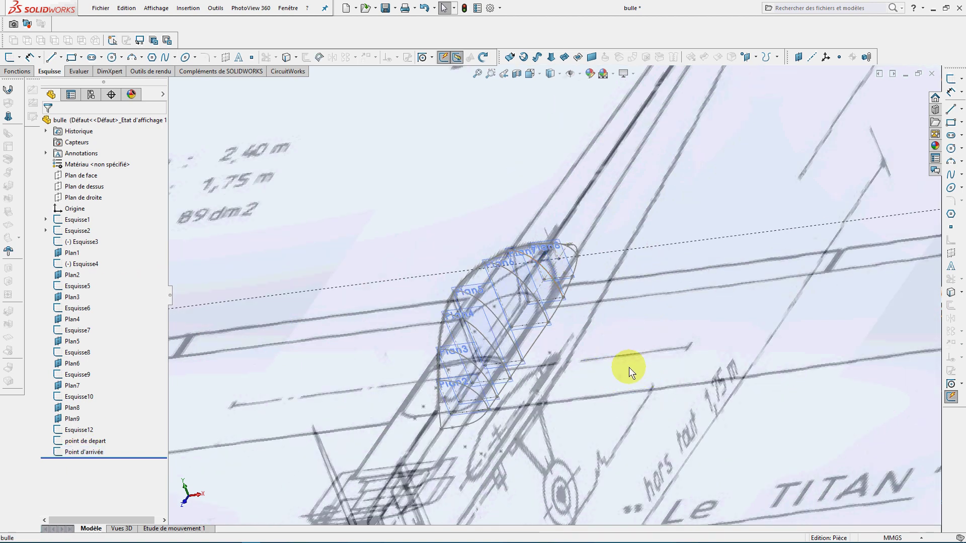
pyautogui.moveTo(599, 368); pyautogui.dragTo(534, 99, button='middle')
pyautogui.scroll(3, 600, 362)
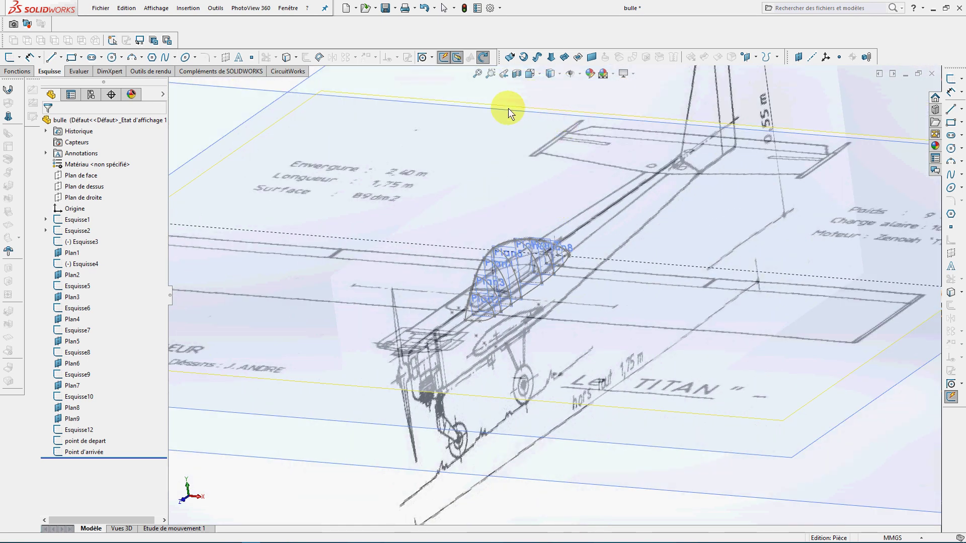
pyautogui.rightClick(508, 108)
pyautogui.click(528, 112)
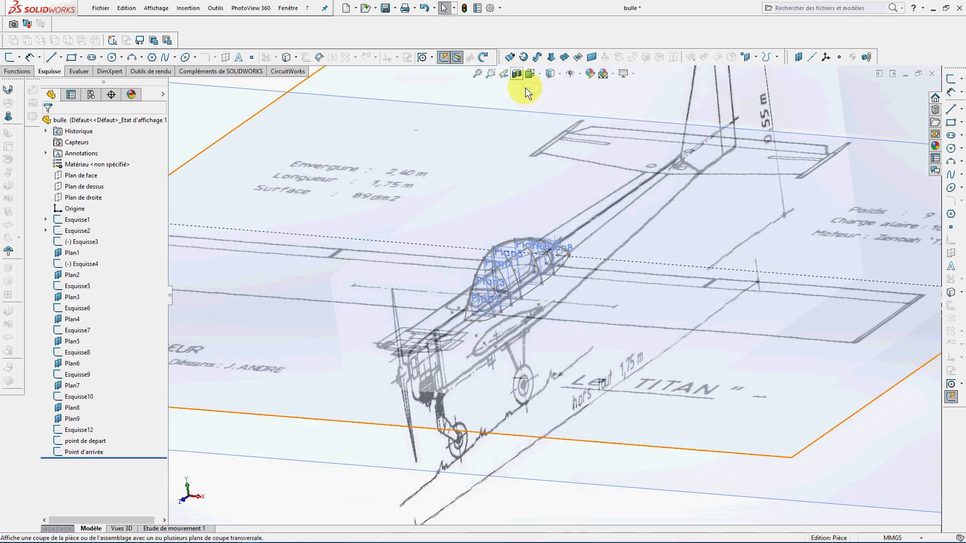
pyautogui.click(552, 59)
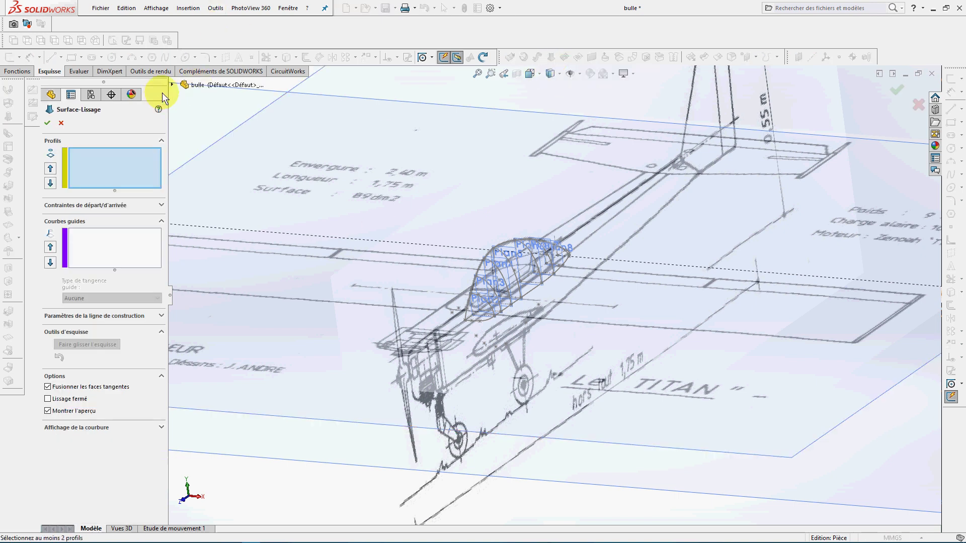
pyautogui.click(173, 85)
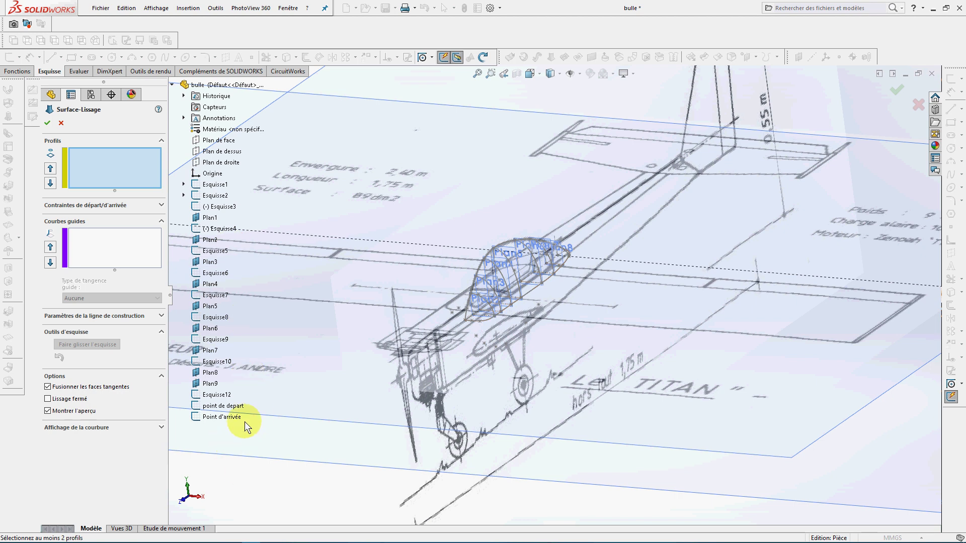
pyautogui.click(222, 406)
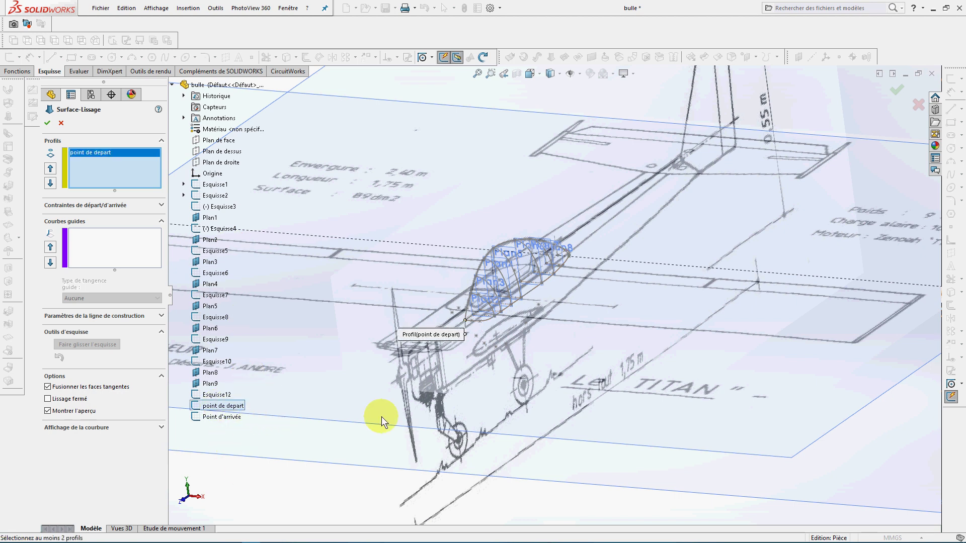
# Add the section sketches Esquisse5, Esquisse6, Esquisse7, Esquisse8 and Esquisse9 in order as loft profiles behind the start point
pyautogui.scroll(-3, 488, 302)
pyautogui.click(496, 302)
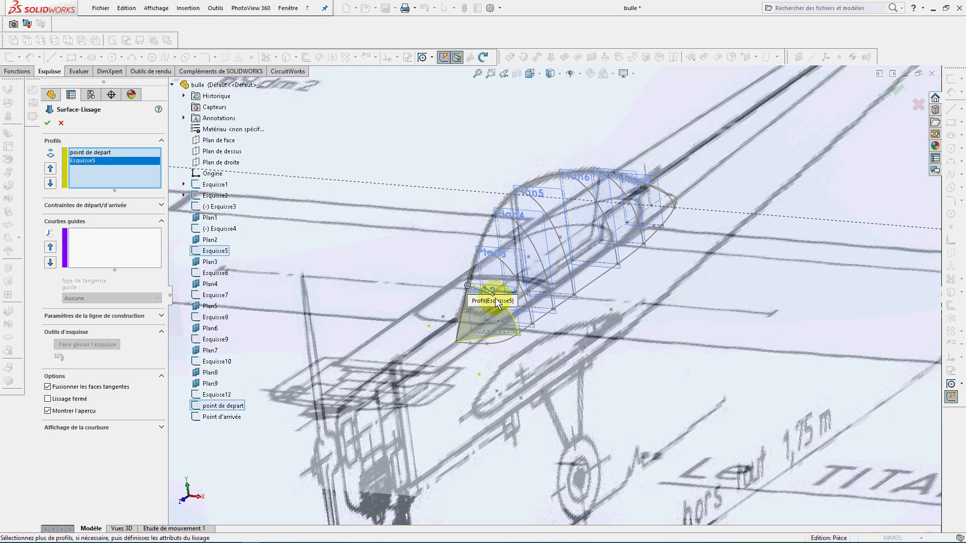
pyautogui.click(523, 259)
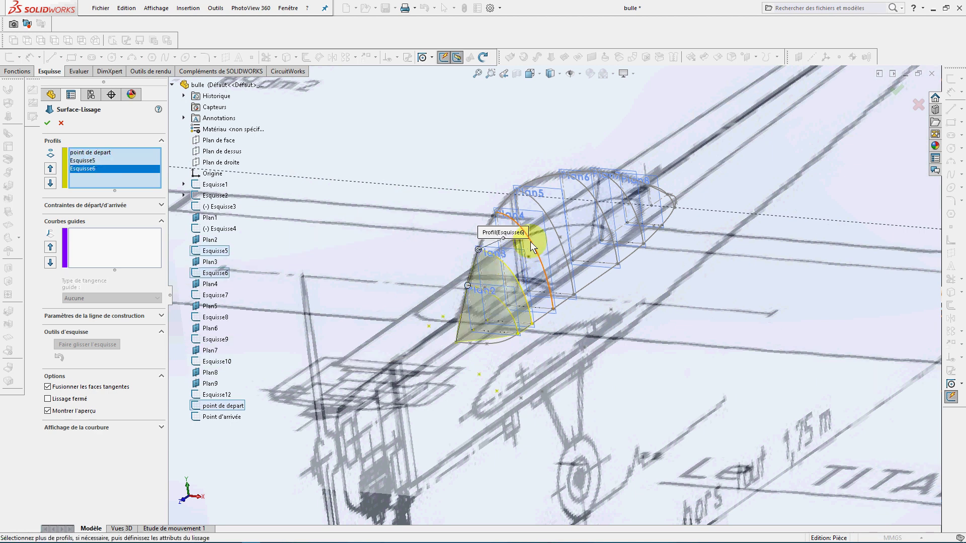
pyautogui.click(530, 241)
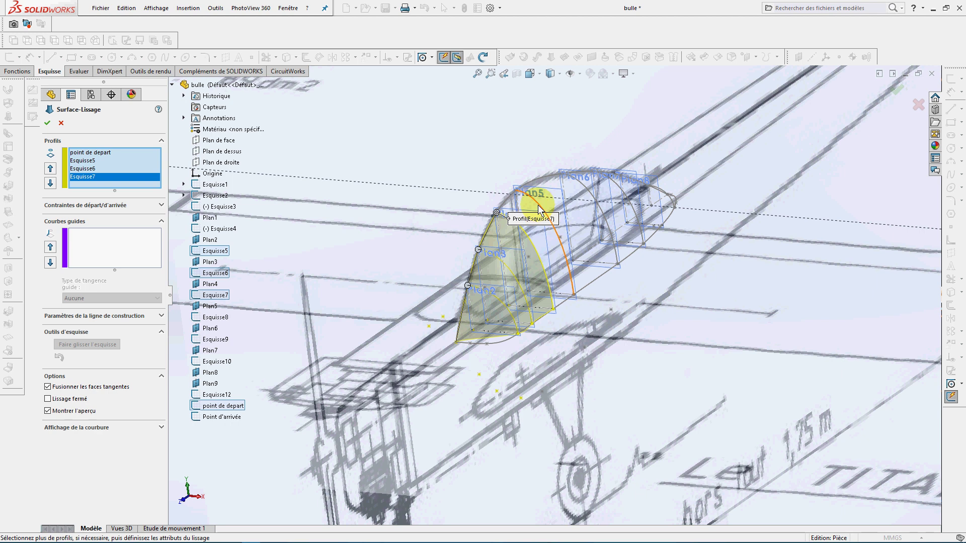
pyautogui.click(513, 196)
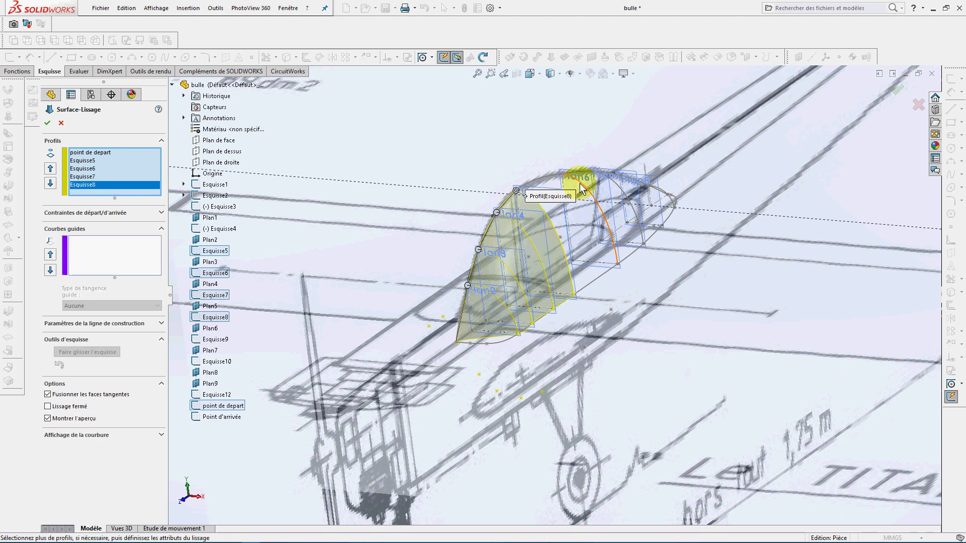
pyautogui.click(623, 193)
pyautogui.click(668, 200)
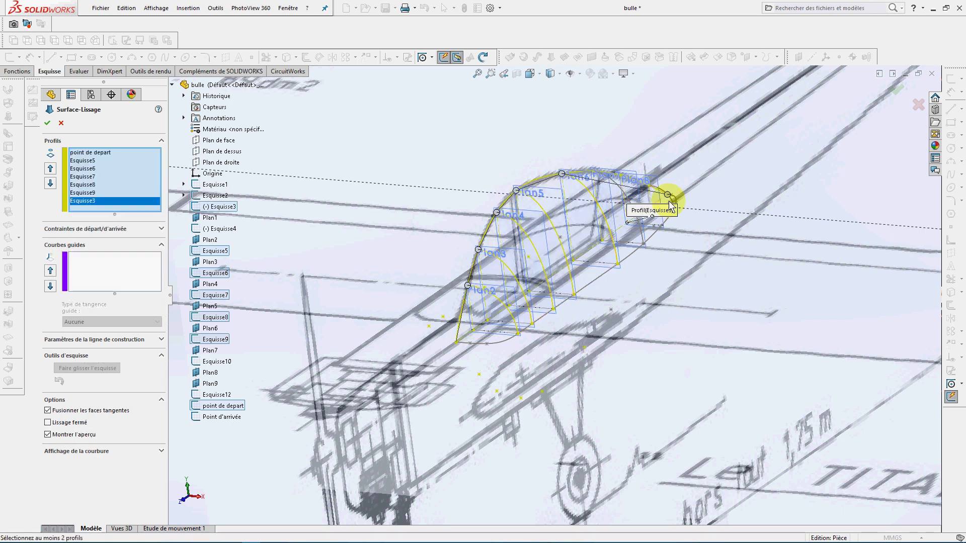
pyautogui.click(665, 197)
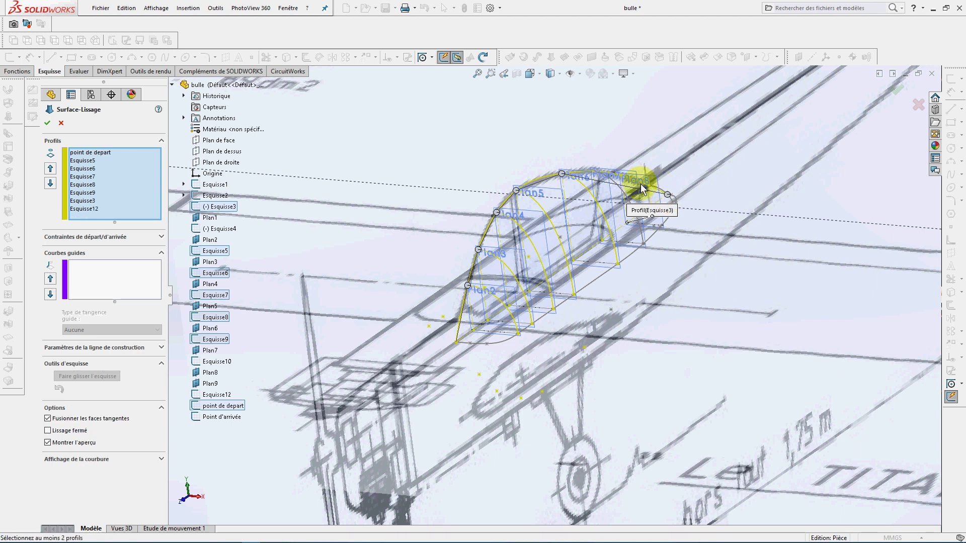
pyautogui.press('Delete')
pyautogui.click(102, 202)
pyautogui.press('Delete')
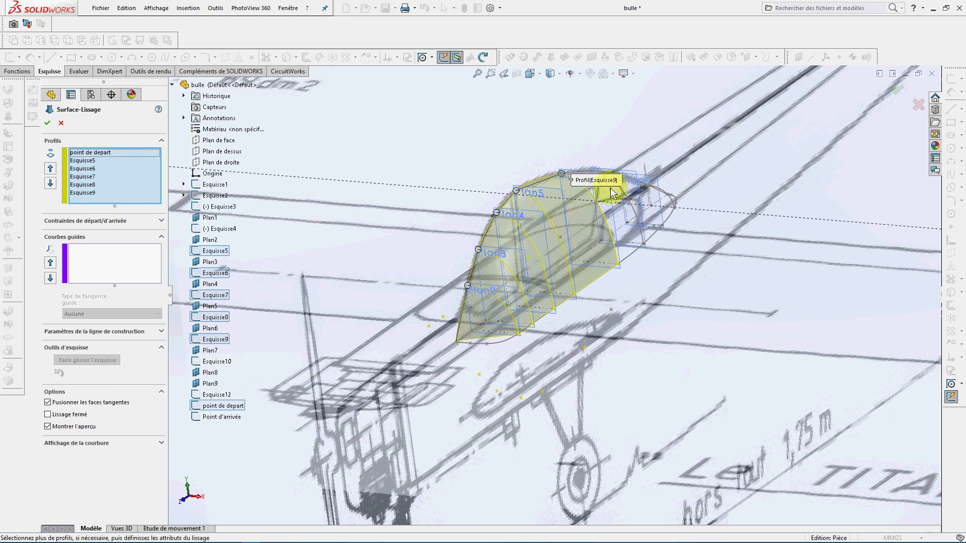
# Complete the loft profiles with the rear sections Esquisse10 and Esquisse12, ending at the Point d'arrivée sketch
pyautogui.scroll(-2, 618, 204)
pyautogui.click(614, 202)
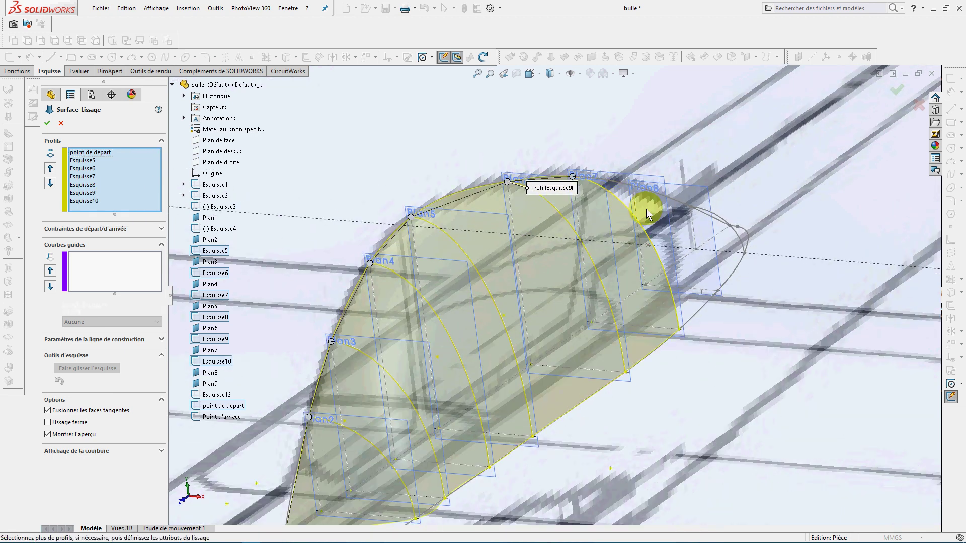
pyautogui.click(723, 218)
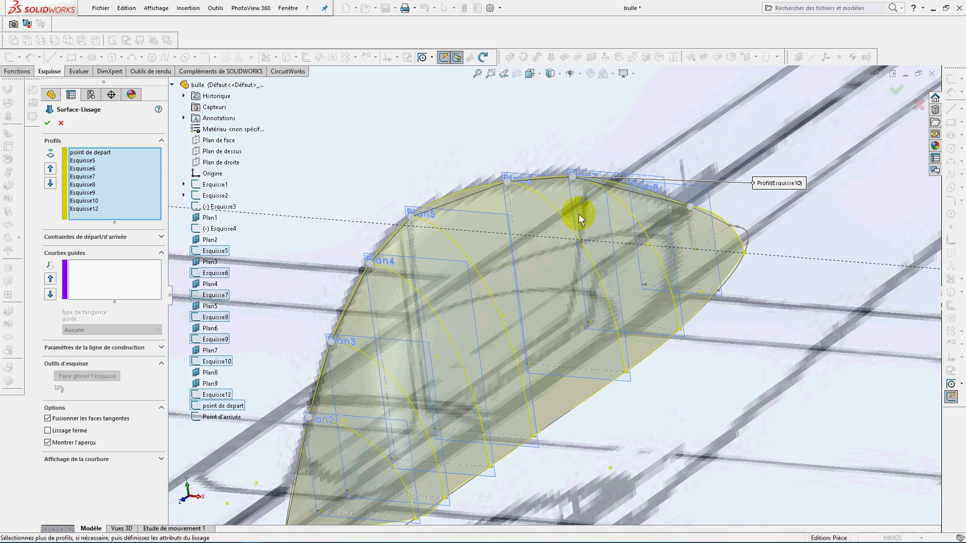
pyautogui.click(216, 417)
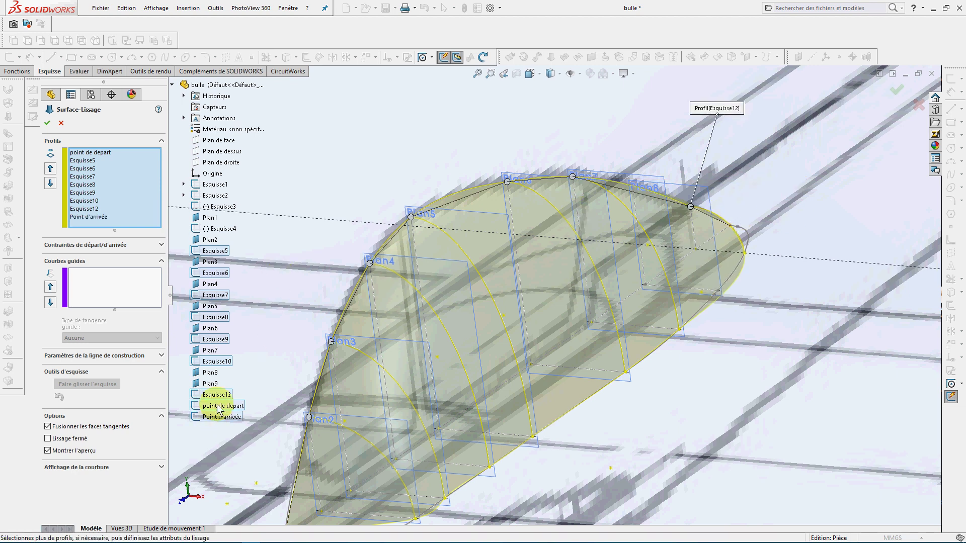
# Use the canopy outline sketches Esquisse3 and Esquisse4 as guide curves and create the lofted surface
pyautogui.click(86, 282)
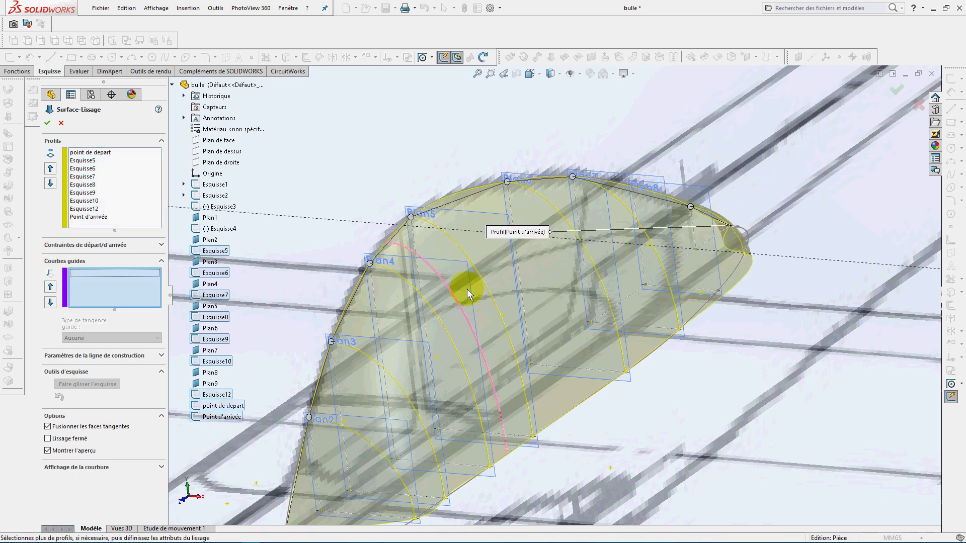
pyautogui.click(460, 195)
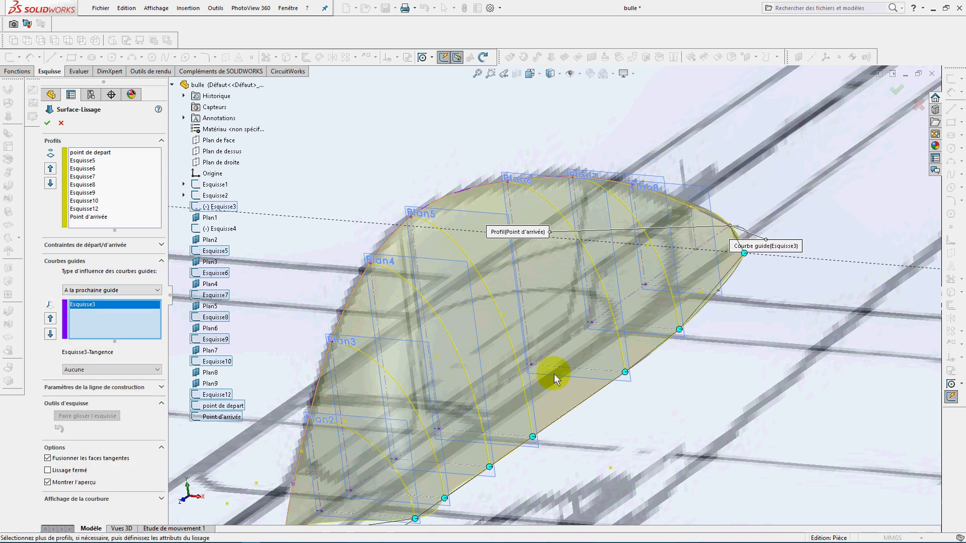
pyautogui.click(653, 355)
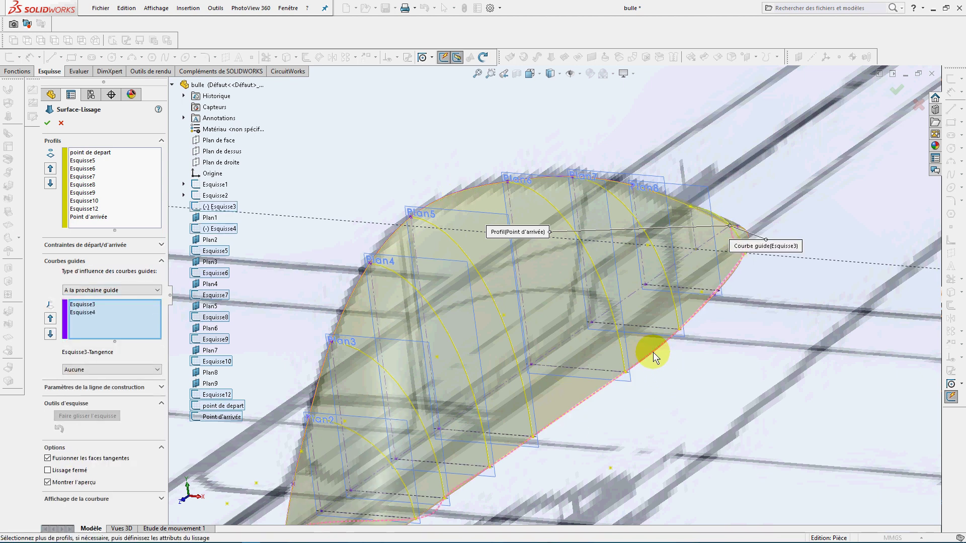
pyautogui.scroll(4, 629, 382)
pyautogui.click(97, 180)
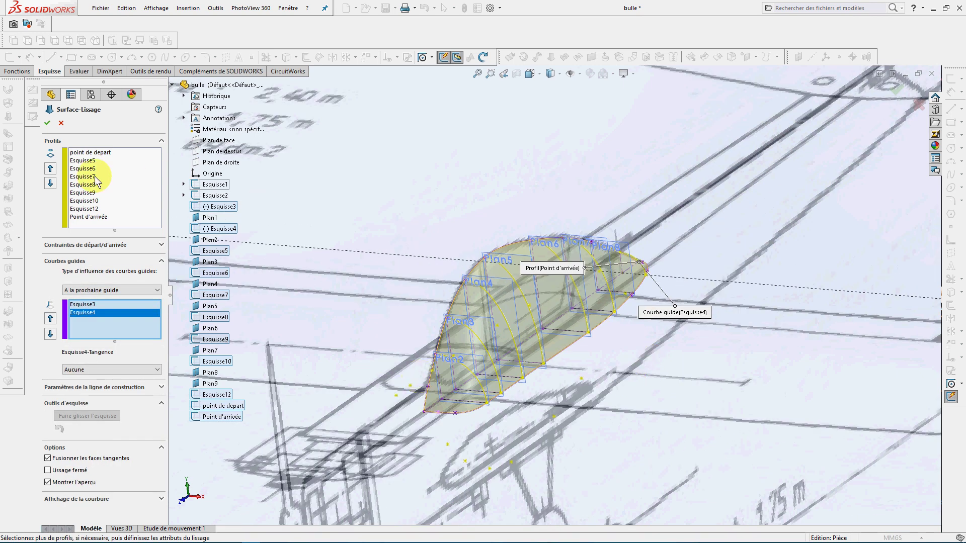
pyautogui.click(47, 123)
pyautogui.scroll(3, 546, 246)
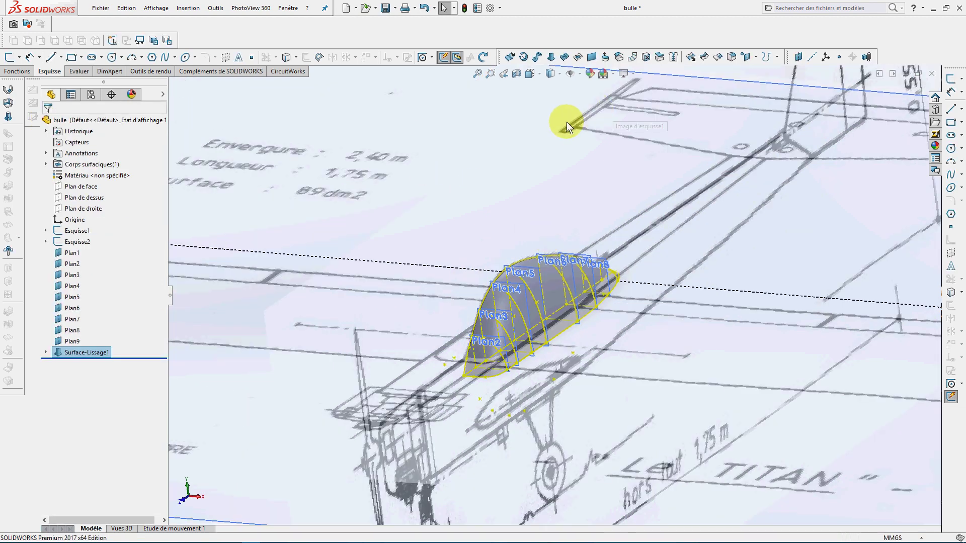
# Hide all planes, sketches and blueprint images so only the lofted canopy surface is displayed
pyautogui.moveTo(630, 204); pyautogui.dragTo(691, 236, button='middle')
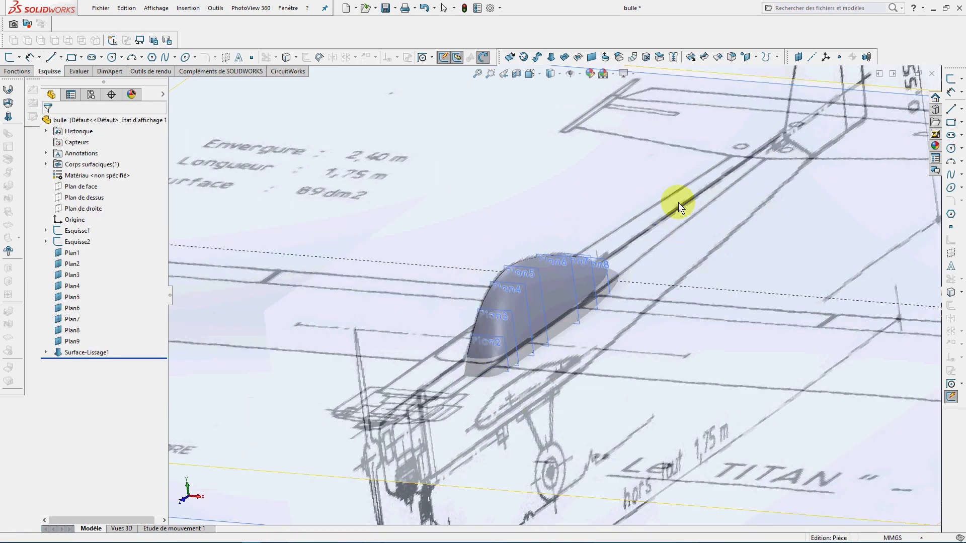
pyautogui.moveTo(582, 203)
pyautogui.mouseDown(button='middle')
pyautogui.moveTo(468, 162)
pyautogui.moveTo(469, 289)
pyautogui.moveTo(499, 245)
pyautogui.moveTo(613, 231)
pyautogui.moveTo(578, 228)
pyautogui.moveTo(567, 292)
pyautogui.moveTo(563, 263)
pyautogui.mouseUp(button='middle')
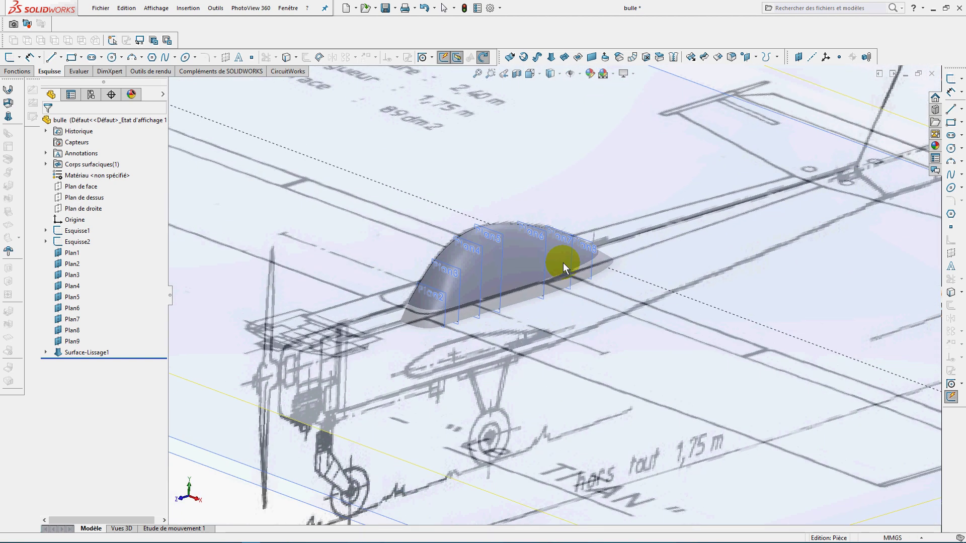
pyautogui.rightClick(547, 143)
pyautogui.click(574, 146)
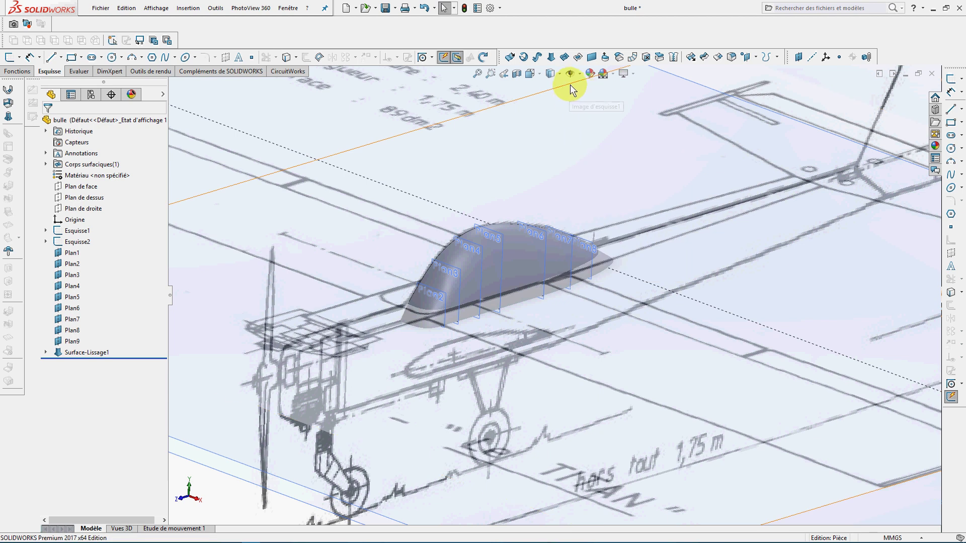
pyautogui.click(571, 74)
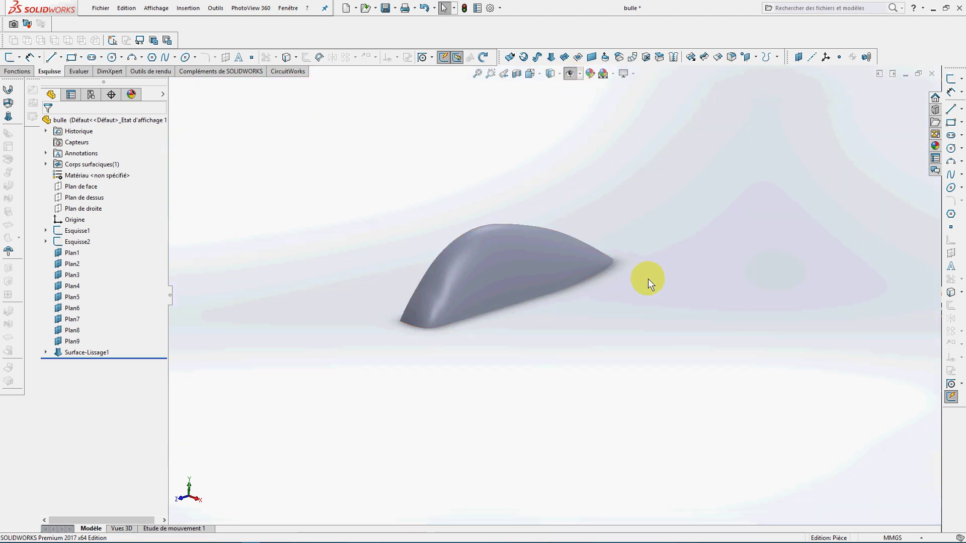
# Examine the lofted canopy half up close, especially the surface quality around its front end
pyautogui.moveTo(617, 353); pyautogui.dragTo(569, 353, button='right')
pyautogui.moveTo(570, 353); pyautogui.dragTo(381, 324)
pyautogui.scroll(-5, 381, 324)
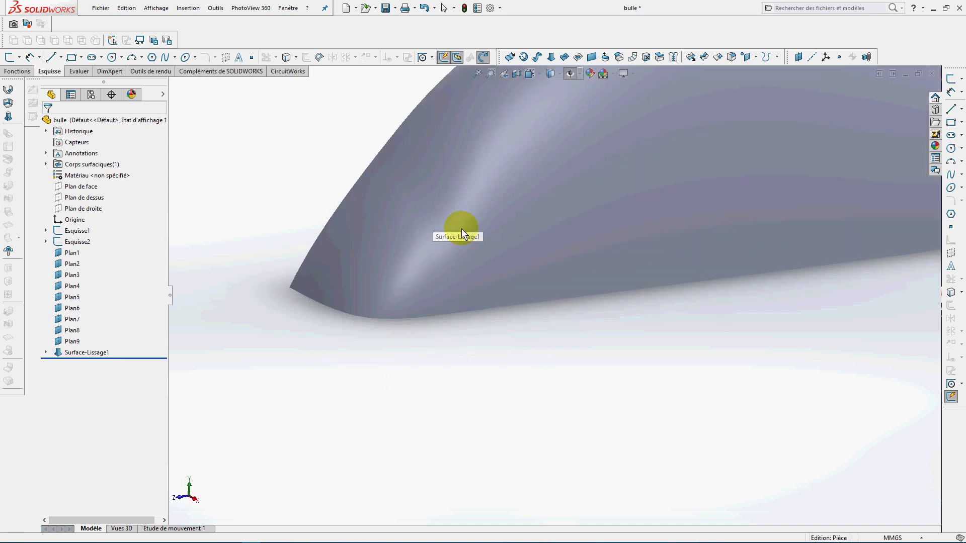
pyautogui.scroll(3, 558, 258)
pyautogui.scroll(3, 667, 303)
pyautogui.scroll(-2, 660, 309)
pyautogui.moveTo(637, 321)
pyautogui.mouseDown(button='middle')
pyautogui.moveTo(627, 373)
pyautogui.moveTo(574, 373)
pyautogui.moveTo(556, 341)
pyautogui.moveTo(635, 307)
pyautogui.moveTo(632, 337)
pyautogui.mouseUp(button='middle')
pyautogui.scroll(2, 611, 268)
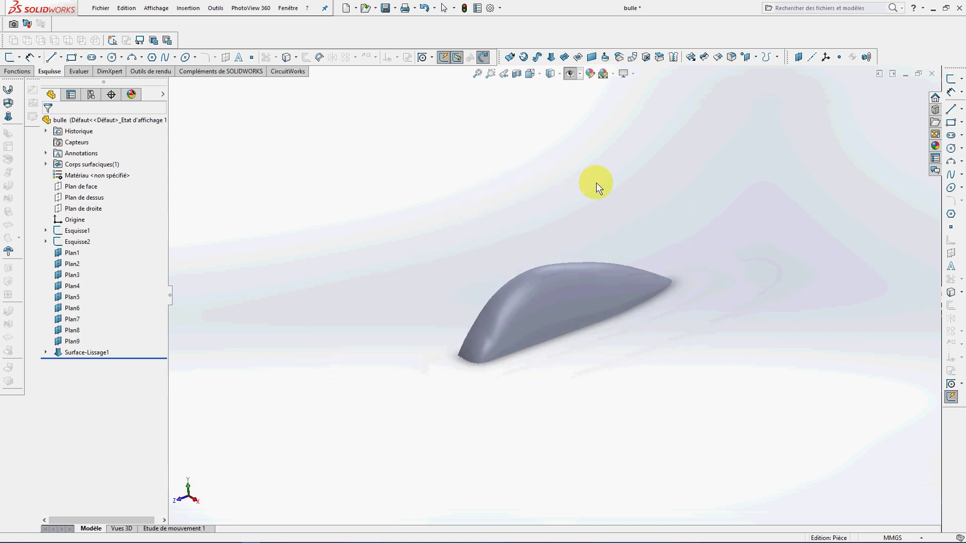
pyautogui.rightClick(544, 124)
pyautogui.click(566, 127)
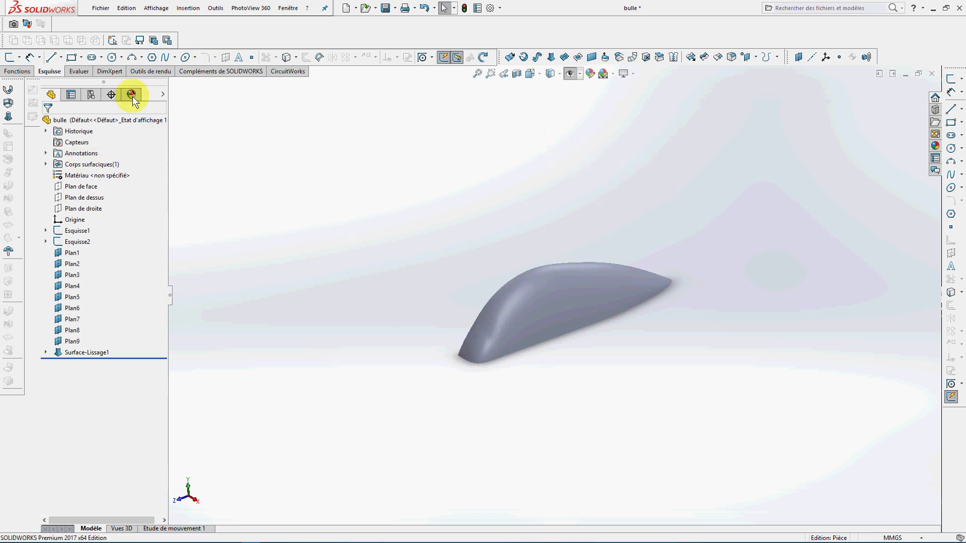
# Mirror the lofted surface body Surface-Lissage1 about Plan de droite
pyautogui.click(15, 70)
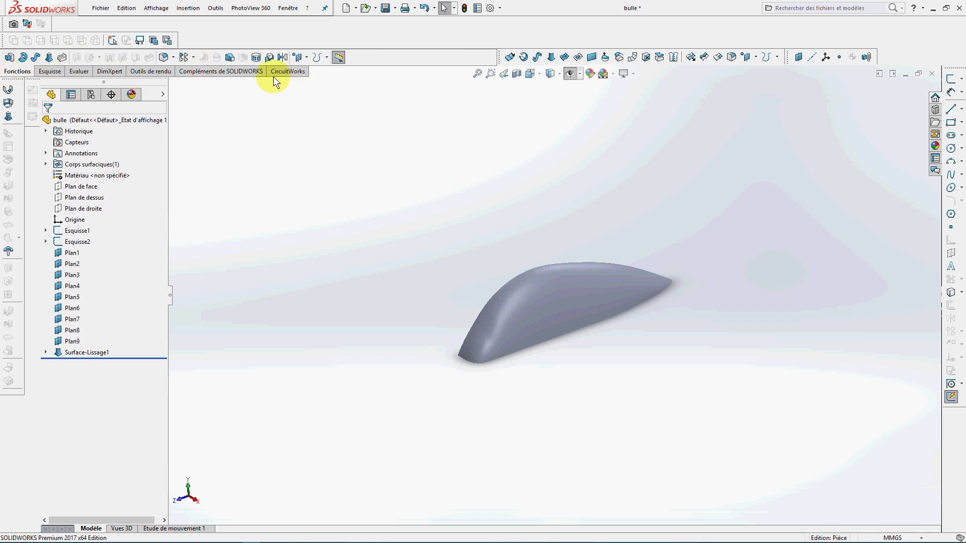
pyautogui.click(283, 57)
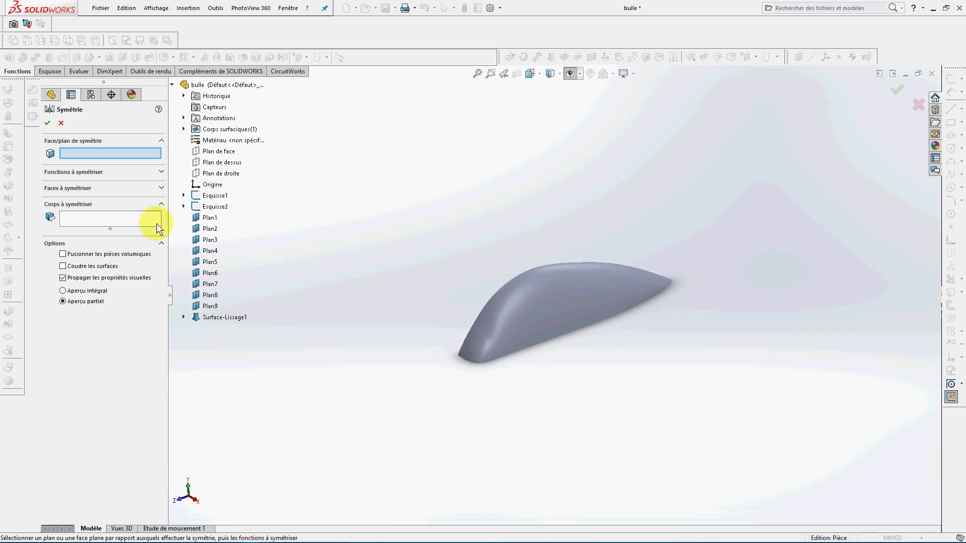
pyautogui.click(232, 173)
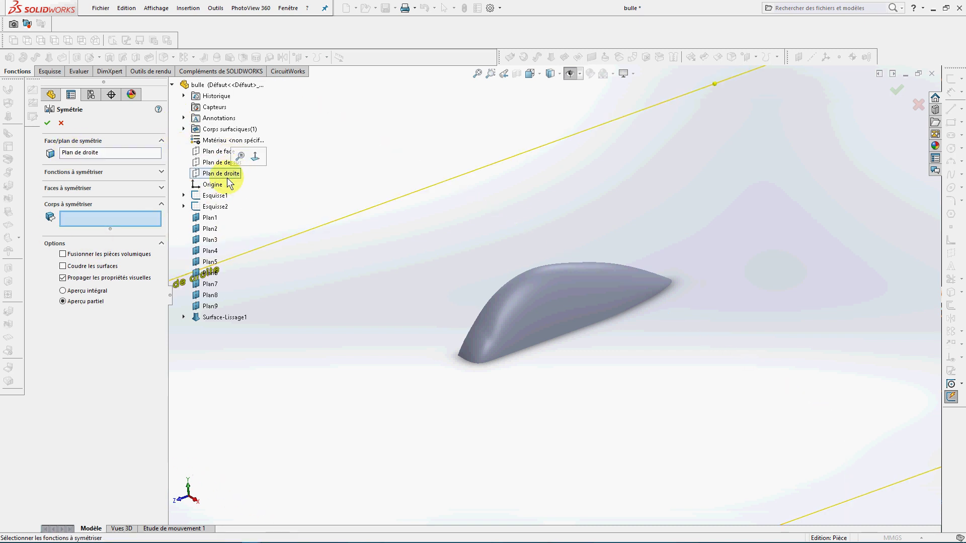
pyautogui.click(557, 293)
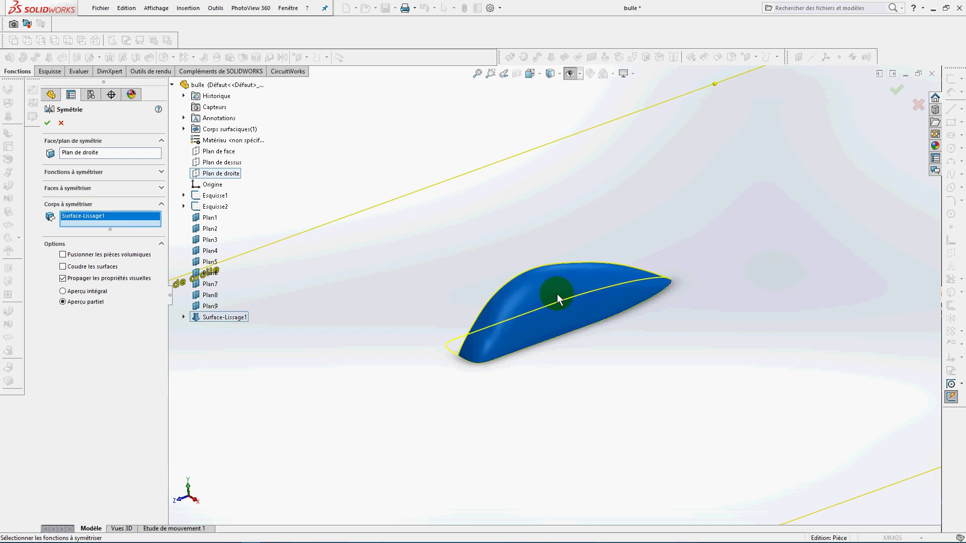
pyautogui.click(46, 123)
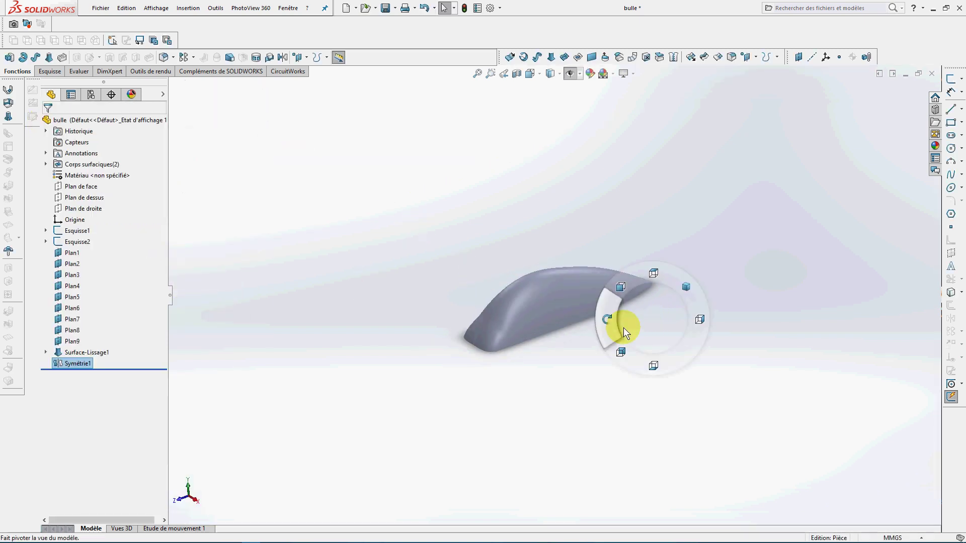
# Examine the mirrored canopy from the front and from below, checking the centre seam and the open underside
pyautogui.click(627, 337)
pyautogui.moveTo(608, 338); pyautogui.dragTo(417, 253, button='middle')
pyautogui.scroll(-5, 599, 260)
pyautogui.scroll(-6, 414, 194)
pyautogui.scroll(6, 418, 179)
pyautogui.moveTo(481, 239); pyautogui.dragTo(526, 392, button='middle')
pyautogui.scroll(-3, 532, 267)
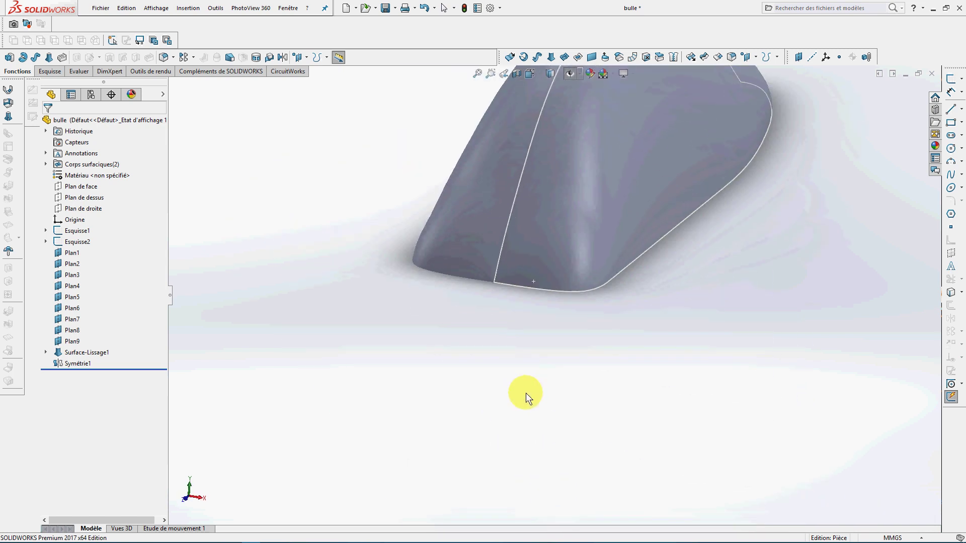
pyautogui.scroll(6, 584, 174)
pyautogui.scroll(-2, 602, 203)
pyautogui.moveTo(577, 265); pyautogui.dragTo(632, 279, button='middle')
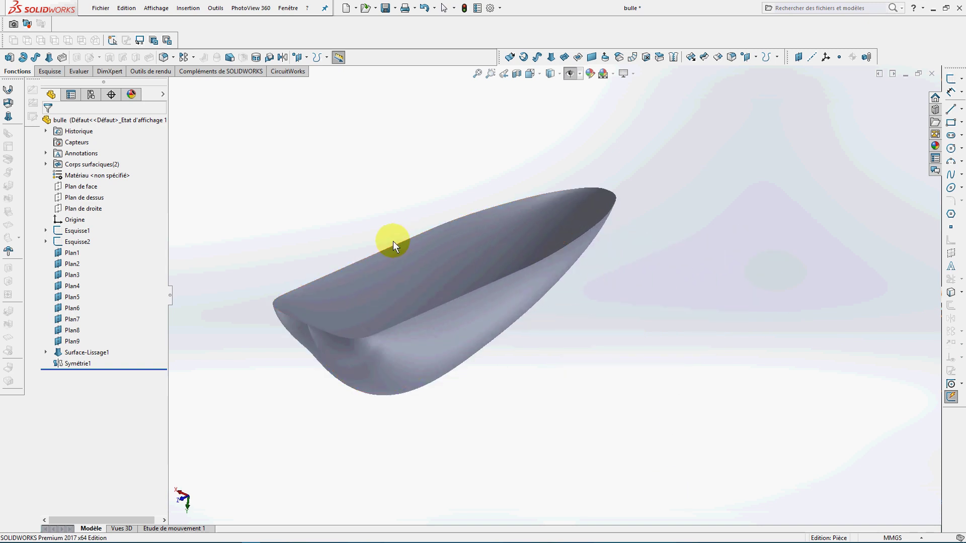
pyautogui.rightClick(628, 296)
pyautogui.click(645, 305)
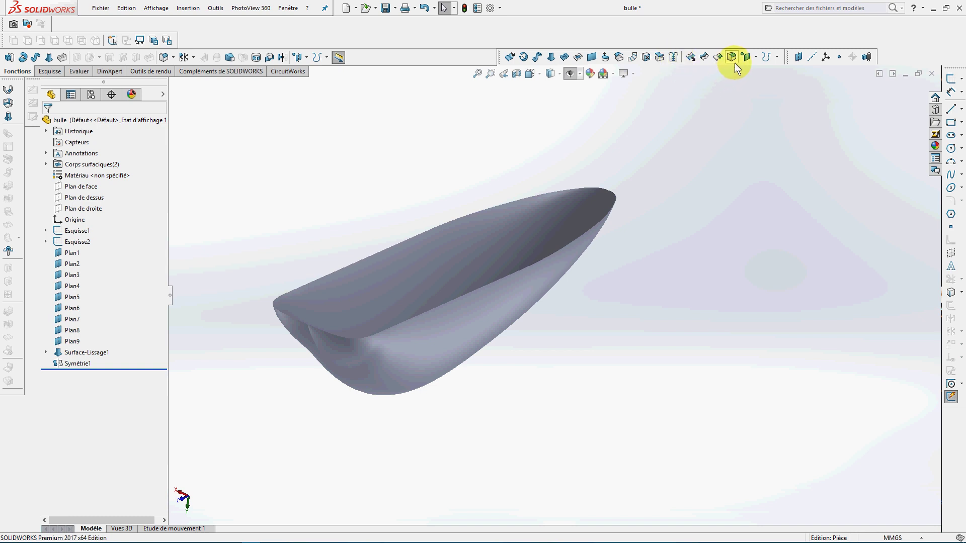
# Close the canopy's open underside with a filled surface bounded by the lower edges of both halves, using contact continuity
pyautogui.click(580, 57)
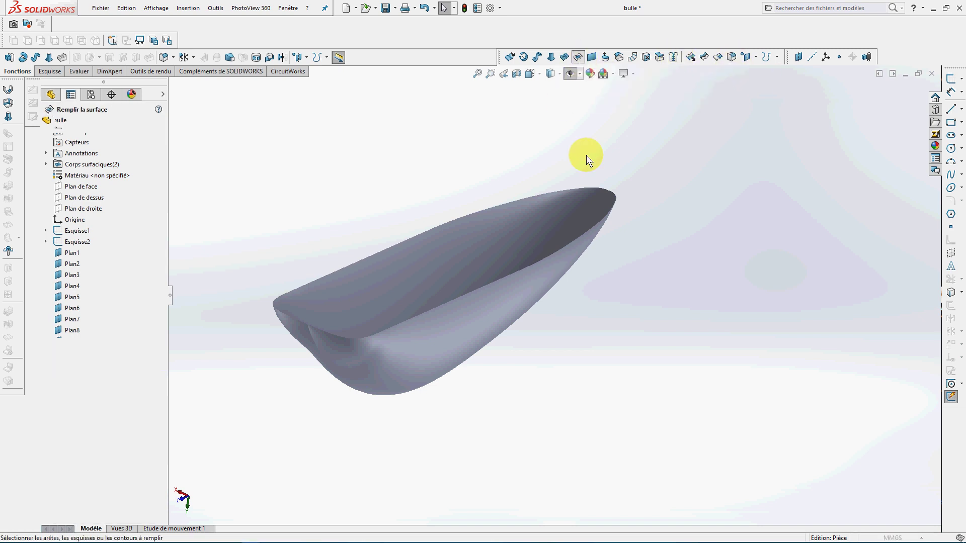
pyautogui.click(575, 188)
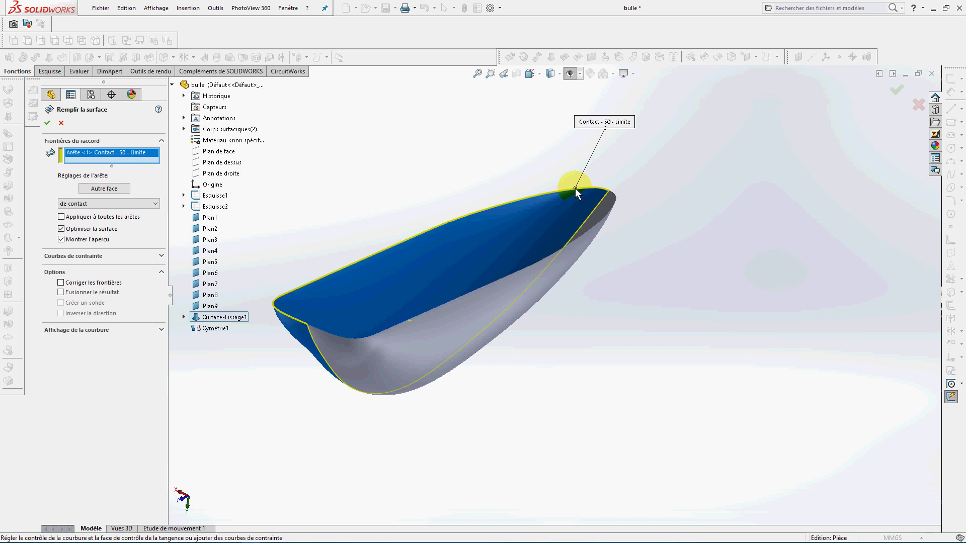
pyautogui.click(579, 238)
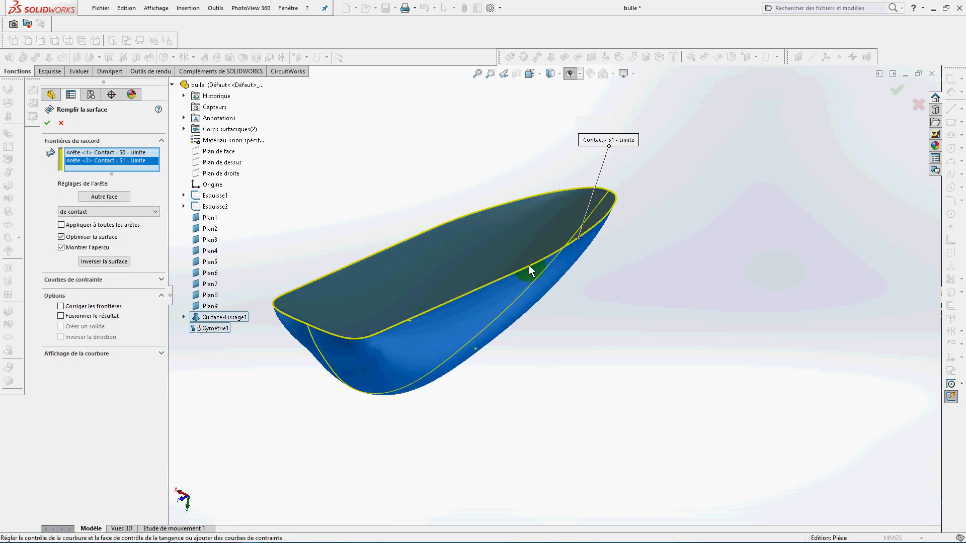
pyautogui.click(46, 124)
pyautogui.scroll(2, 453, 214)
pyautogui.click(478, 270)
pyautogui.click(619, 193)
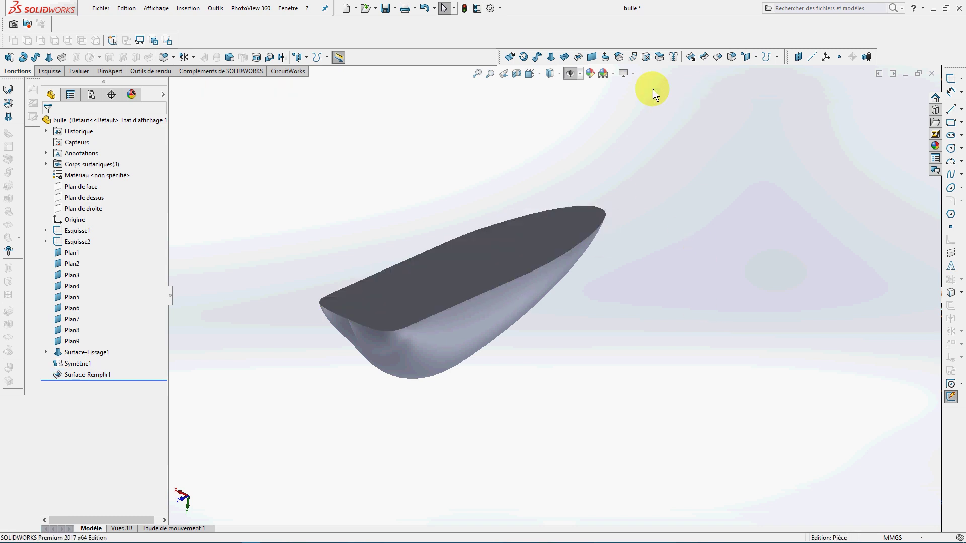
pyautogui.moveTo(629, 138); pyautogui.dragTo(660, 118, button='middle')
pyautogui.moveTo(554, 80); pyautogui.dragTo(554, 138, button='middle')
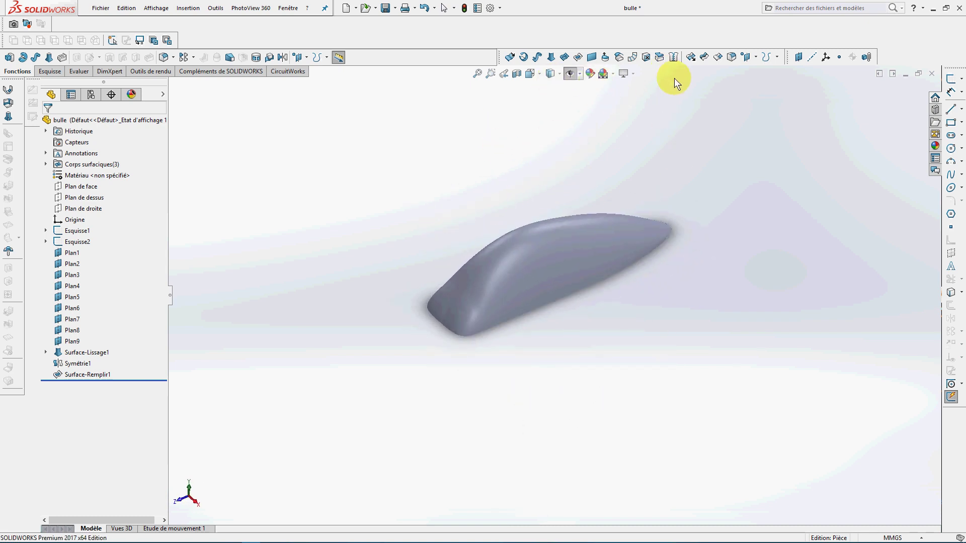
# Knit the lofted half Surface-Lissage1, the mirrored half Symétrie1 and the filled underside Surface-Remplir1 together, creating a solid
pyautogui.click(675, 57)
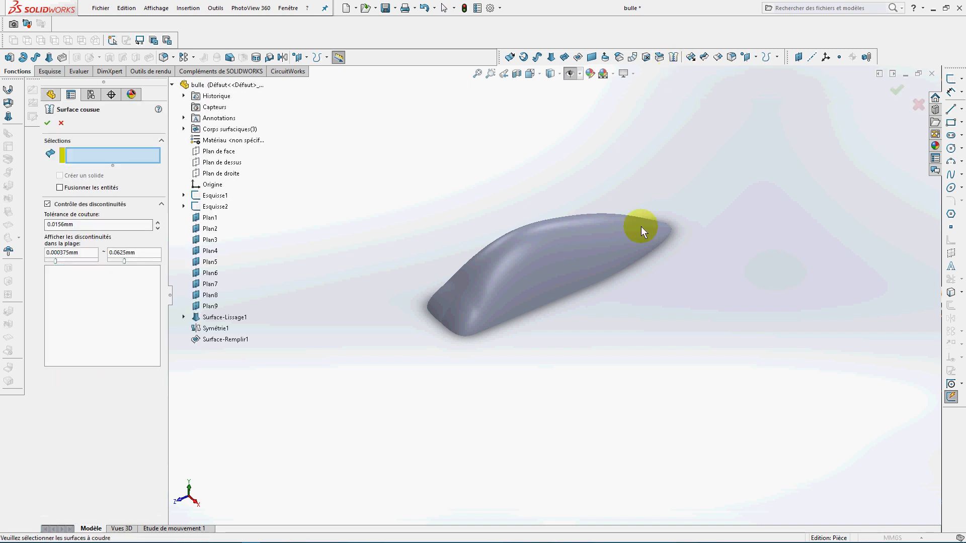
pyautogui.click(558, 266)
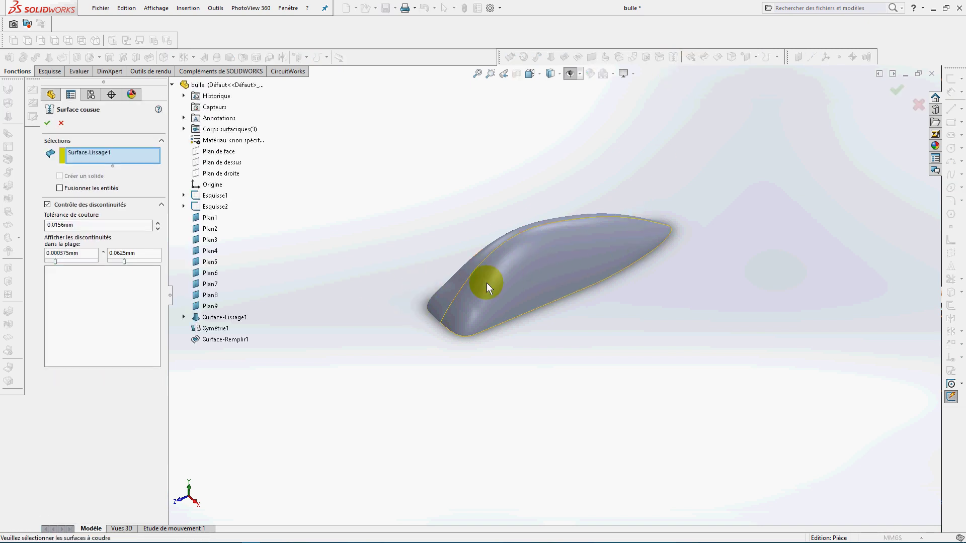
pyautogui.click(515, 309)
pyautogui.moveTo(601, 333); pyautogui.dragTo(520, 373, button='middle')
pyautogui.click(522, 350)
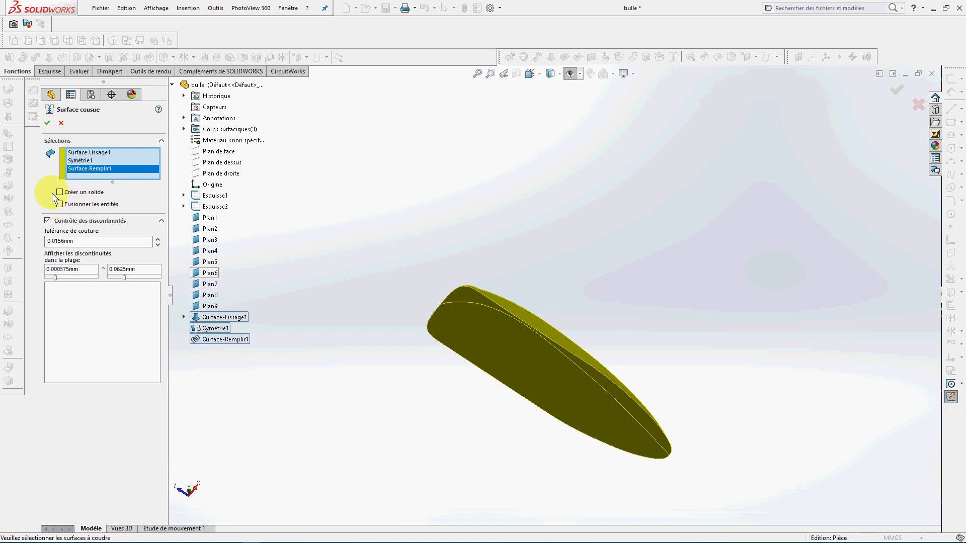
pyautogui.click(60, 193)
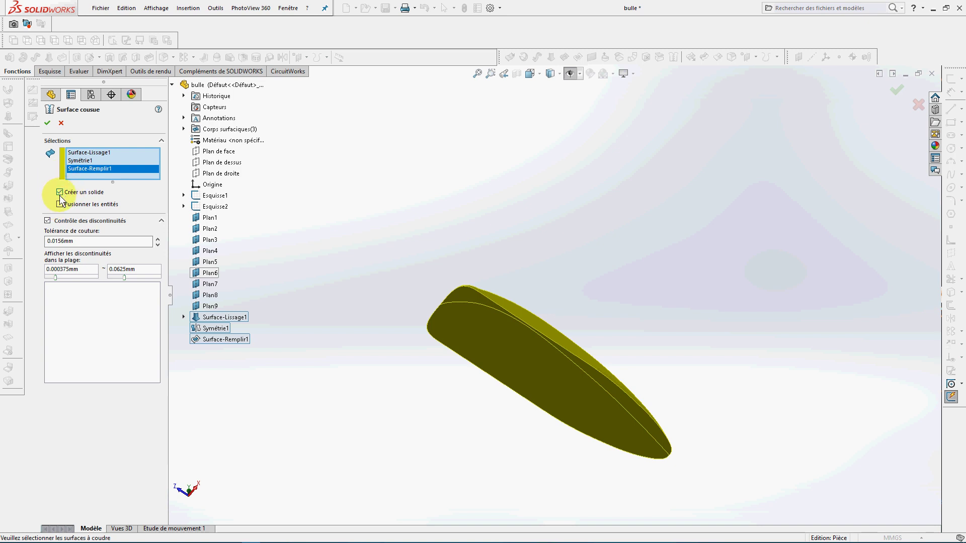
pyautogui.click(48, 123)
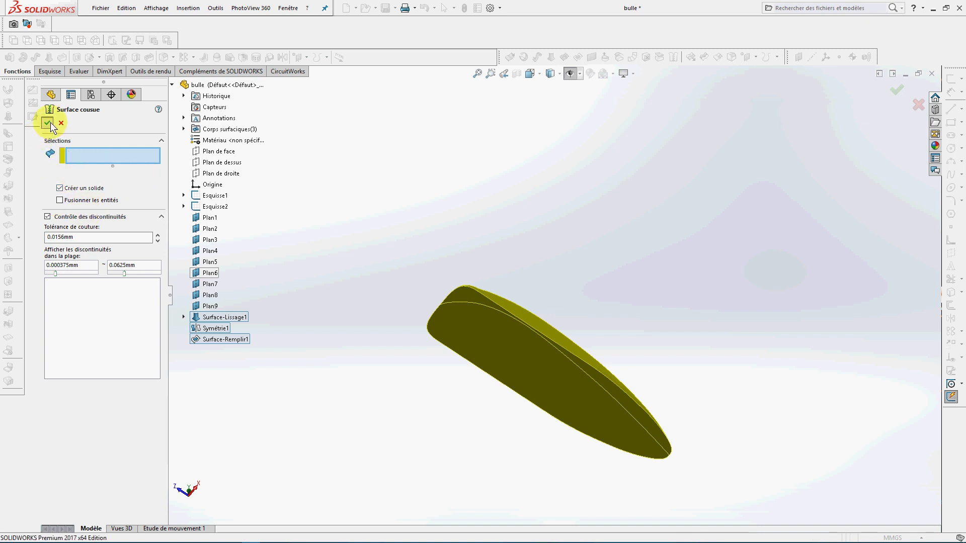
# Examine the knitted solid canopy from several angles, both close up and from a distance
pyautogui.moveTo(643, 271); pyautogui.dragTo(607, 270, button='right')
pyautogui.moveTo(569, 251); pyautogui.dragTo(578, 410)
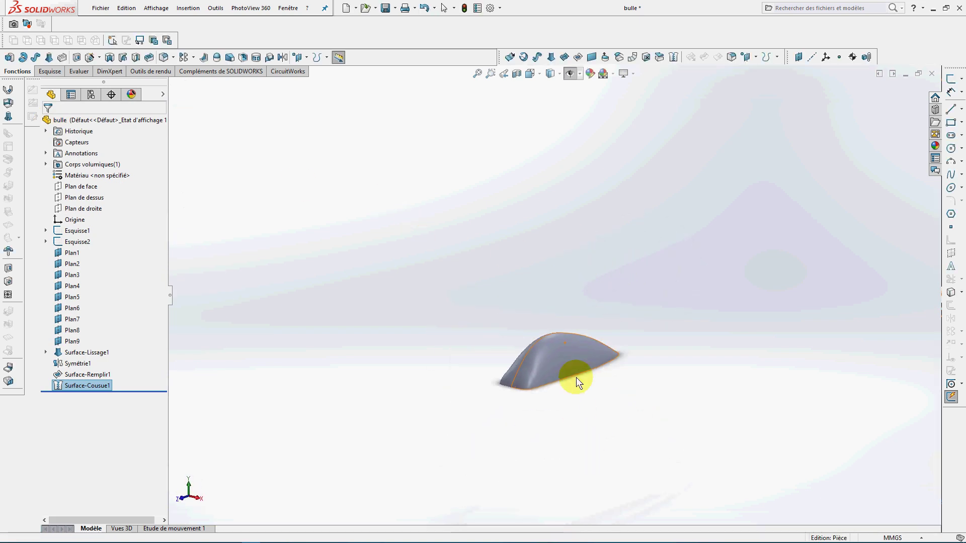
pyautogui.scroll(-5, 572, 382)
pyautogui.scroll(2, 517, 130)
pyautogui.moveTo(517, 129); pyautogui.dragTo(524, 215)
pyautogui.moveTo(536, 330); pyautogui.dragTo(650, 363)
pyautogui.rightClick(650, 364)
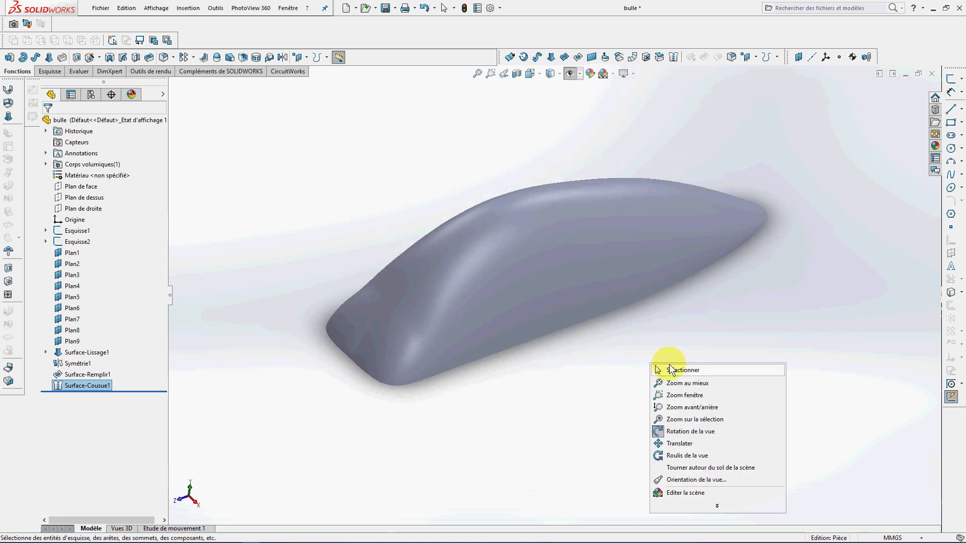
pyautogui.click(670, 370)
pyautogui.press('z')
pyautogui.press('z')
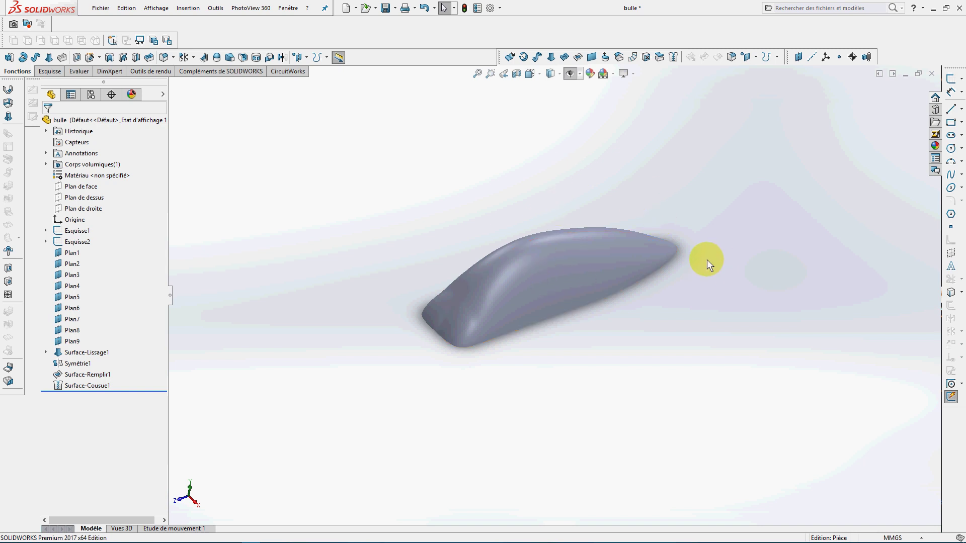
# Export the canopy part to the Desktop in STL format as bulle.STL, accepting the previewed triangle mesh
pyautogui.click(99, 8)
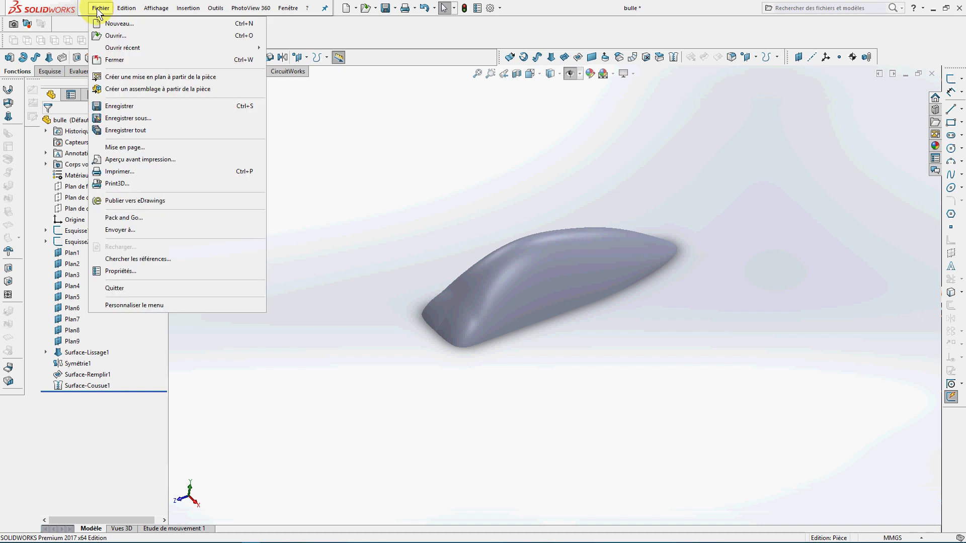
pyautogui.click(140, 120)
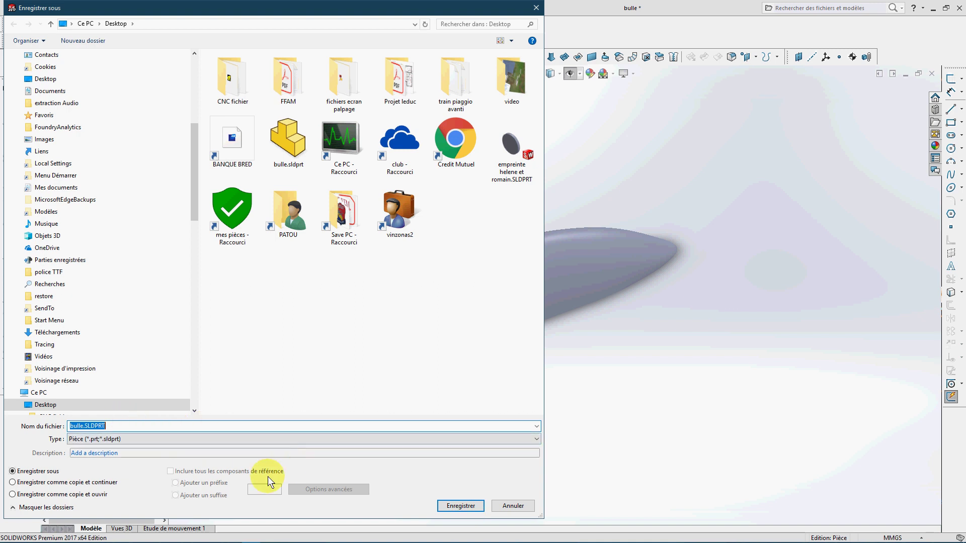
pyautogui.click(536, 441)
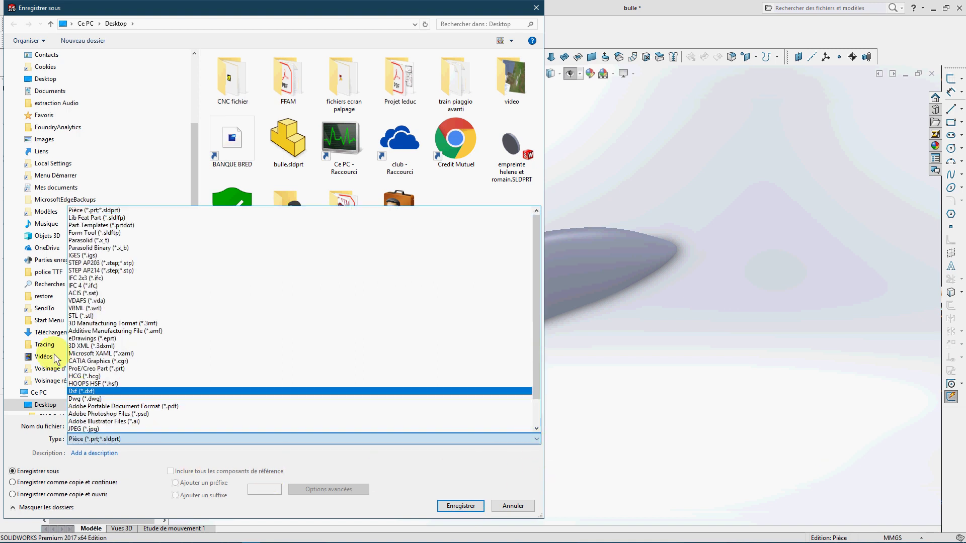
pyautogui.click(93, 316)
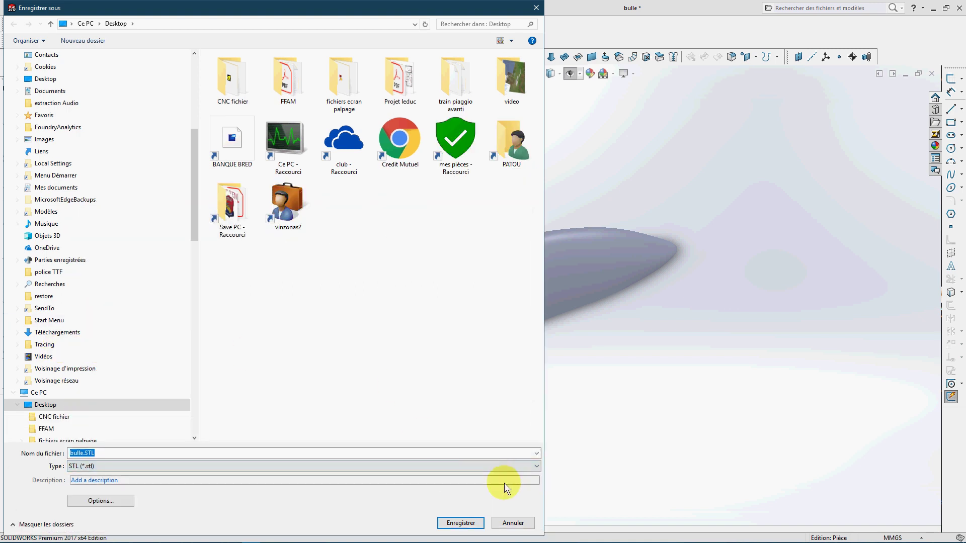
pyautogui.click(460, 523)
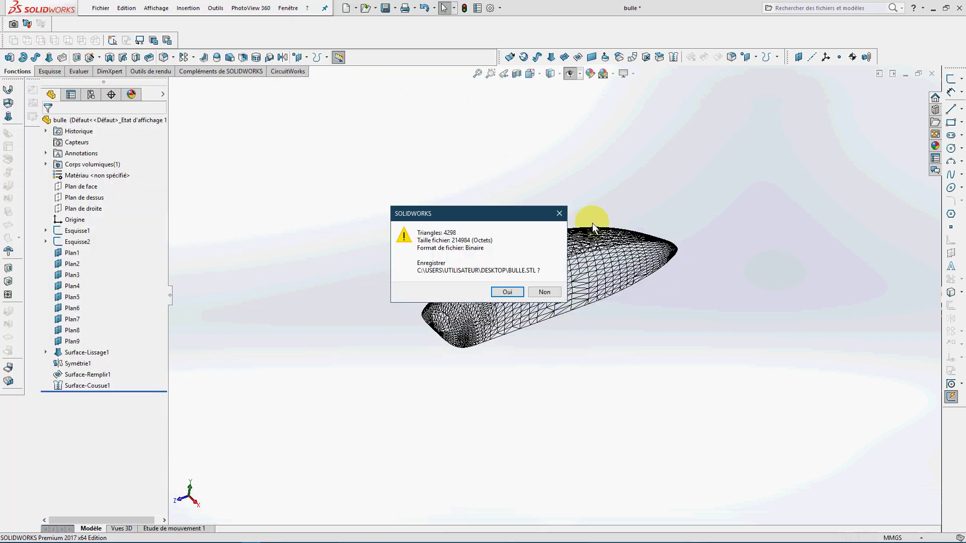
pyautogui.moveTo(540, 218); pyautogui.dragTo(385, 149)
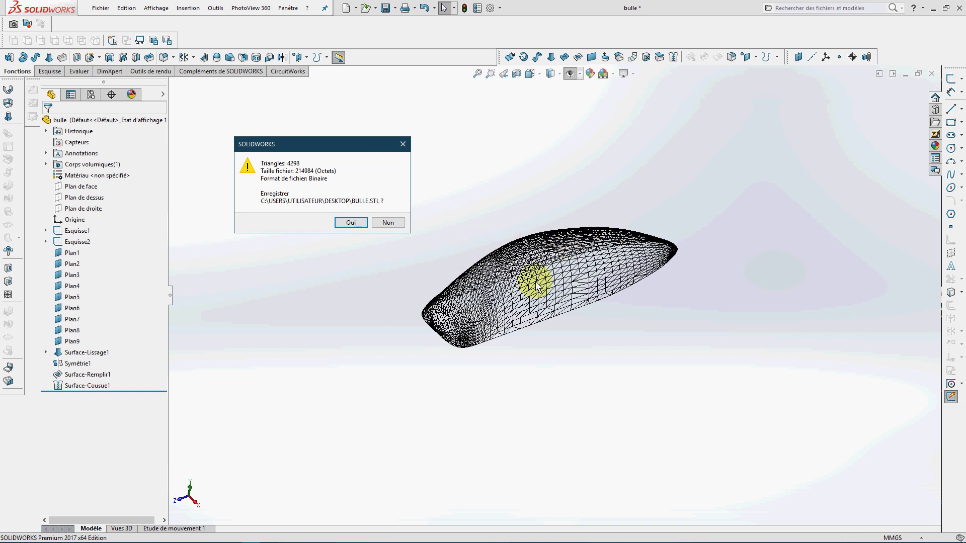
pyautogui.click(360, 222)
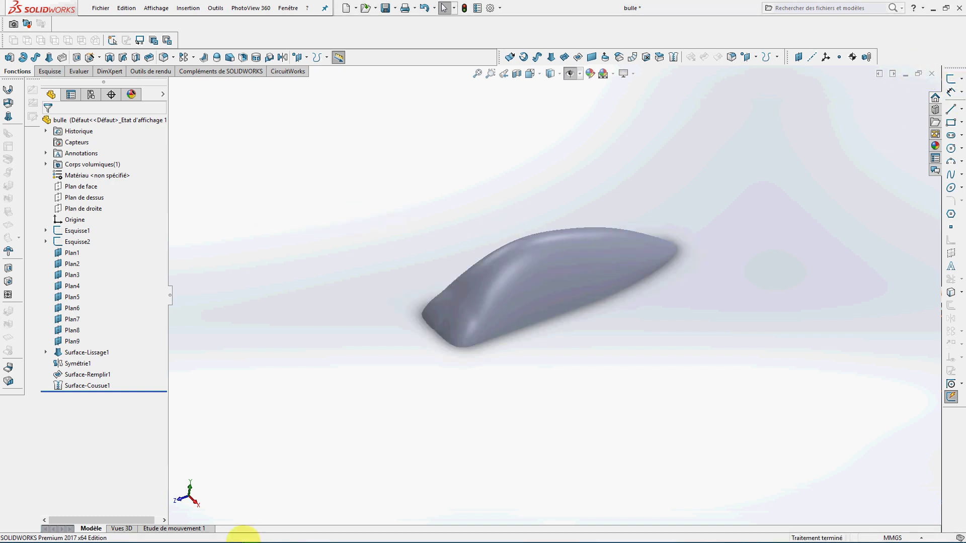
pyautogui.moveTo(256, 542)
pyautogui.moveTo(223, 538)
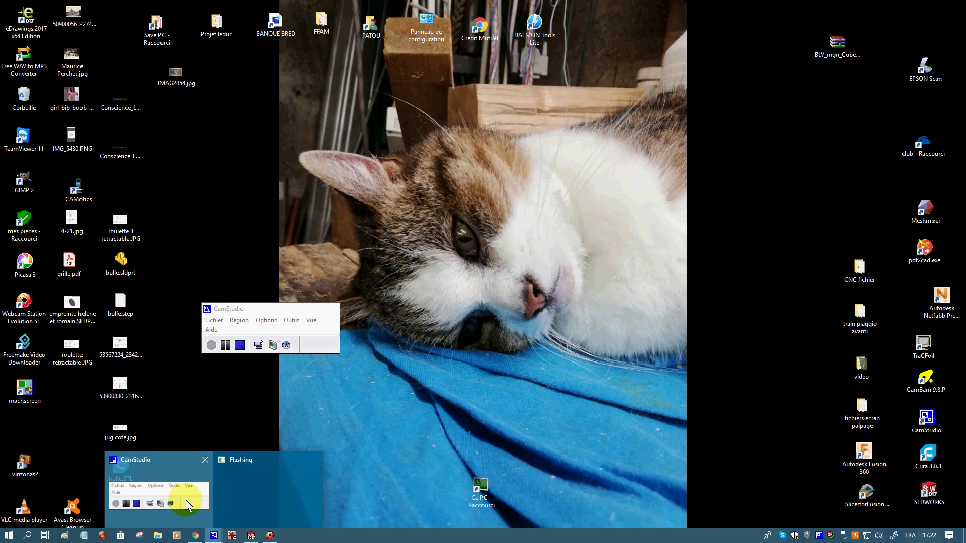
pyautogui.click(185, 500)
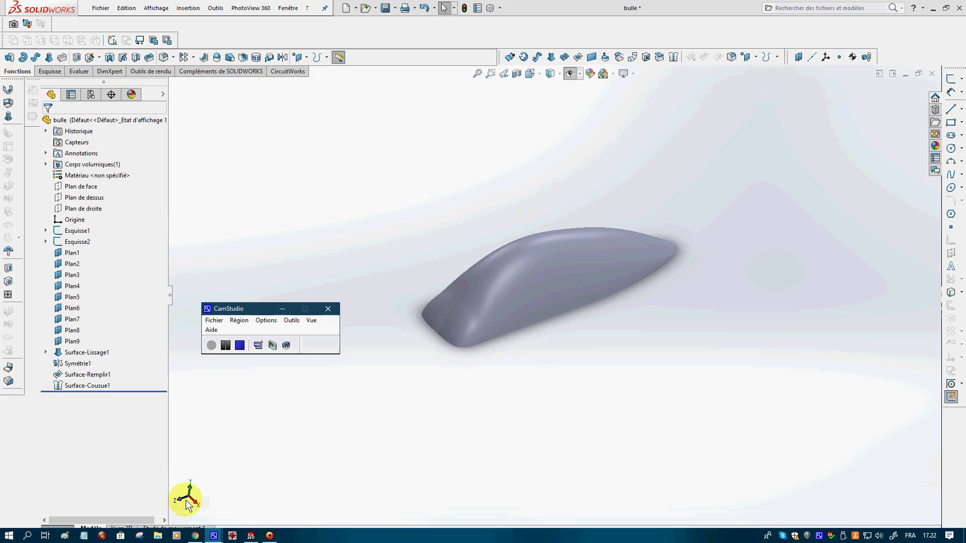
pyautogui.click(240, 347)
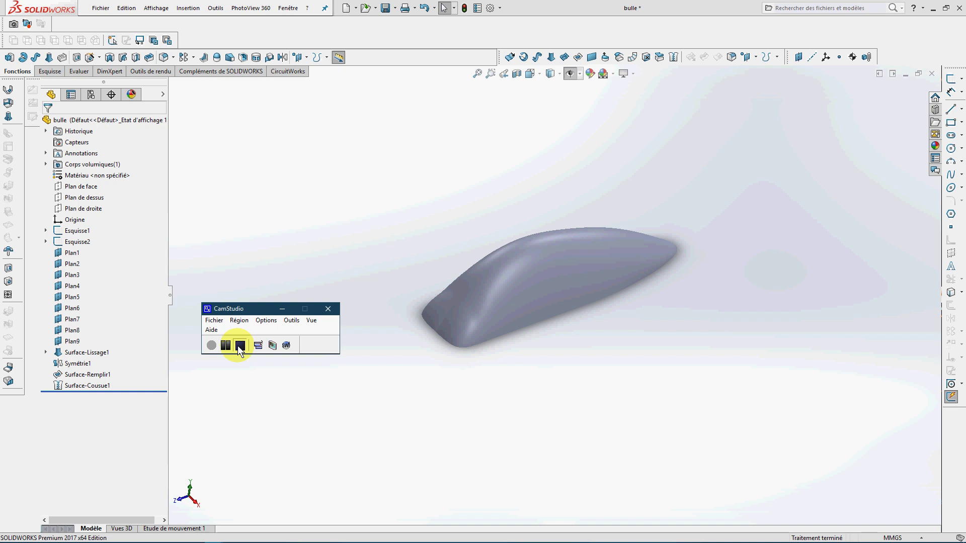